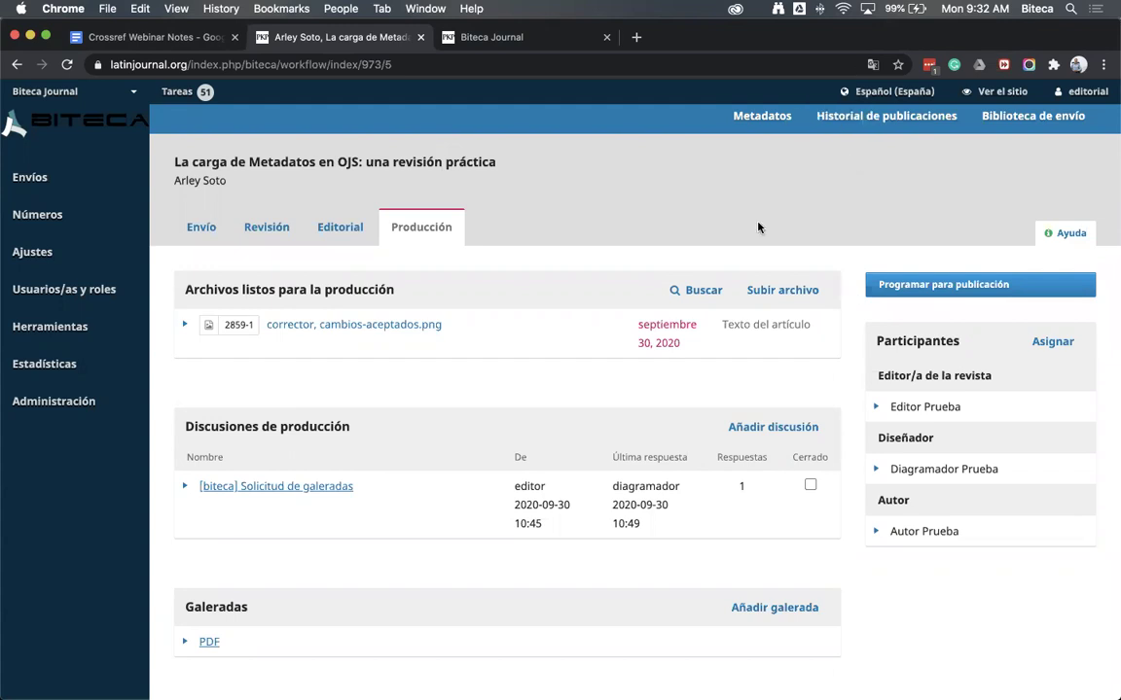
Switch to the Biteca Journal browser tab to show its public home page
left_click(528, 39)
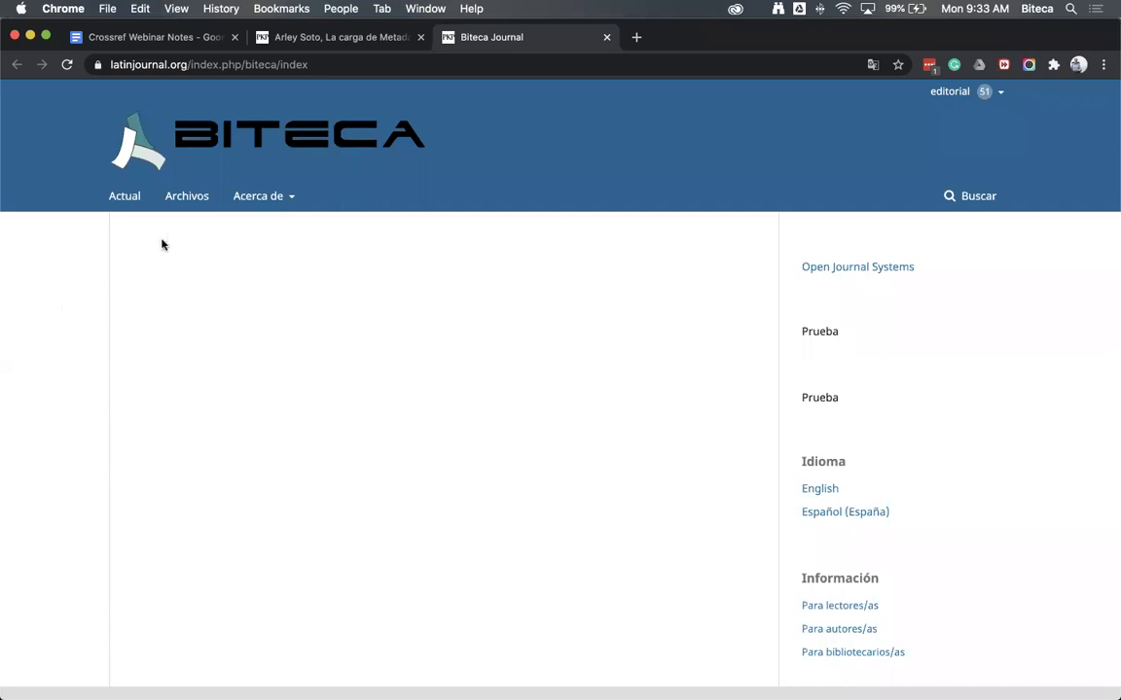
View the home page's HTML source, find OJS version 3.1.2.4 in the generator tag, then close it
right_click(74, 270)
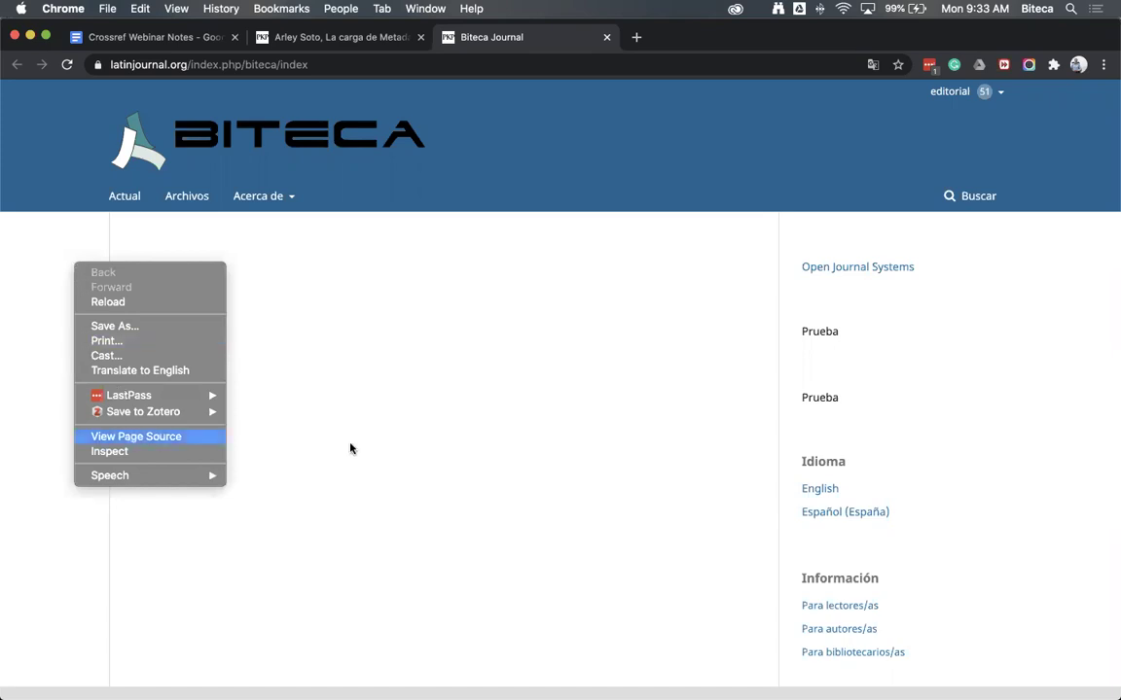
key("Return")
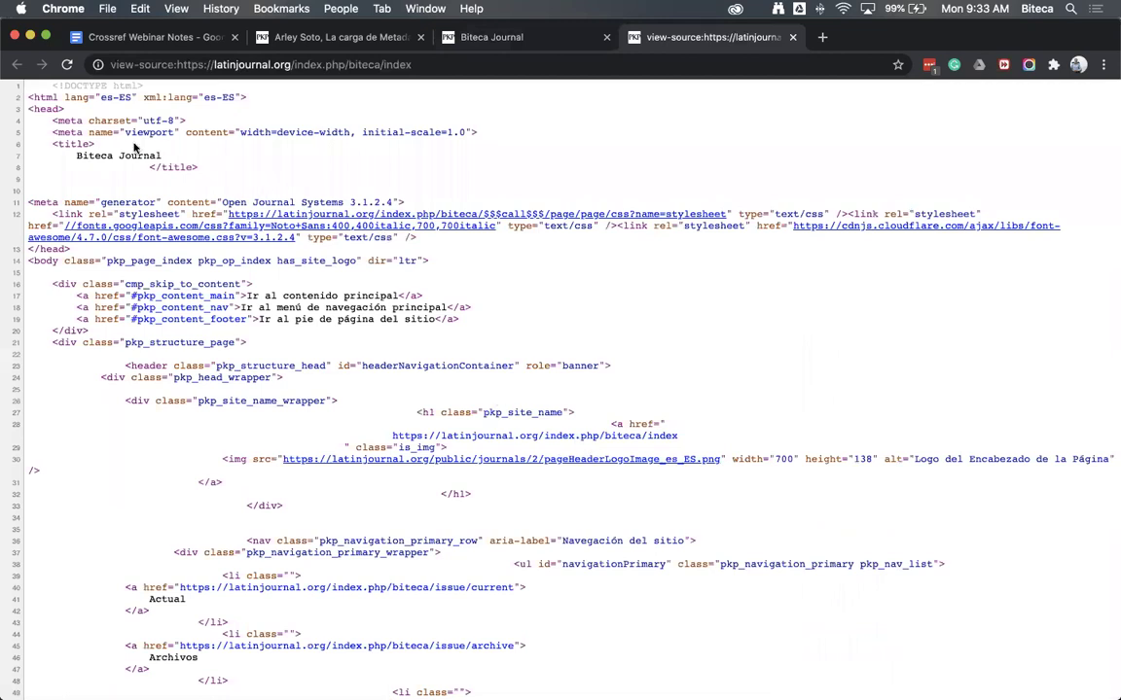
left_click_drag(32, 90, 340, 172)
left_click(274, 194)
left_click_drag(392, 202, 349, 202)
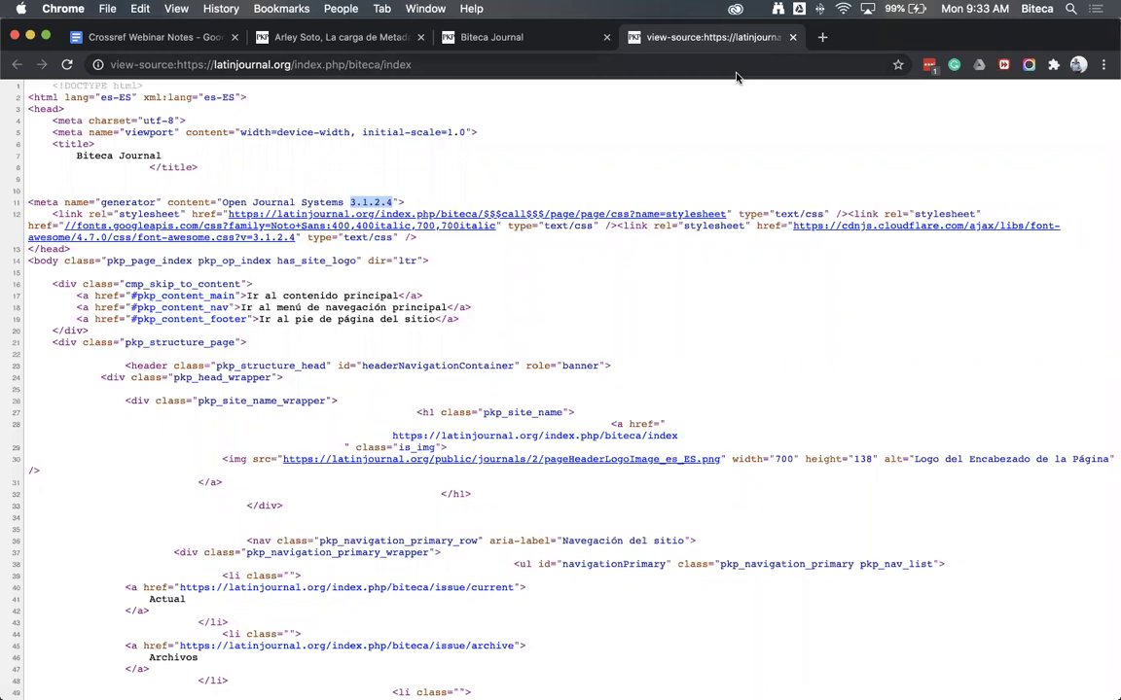
left_click(793, 37)
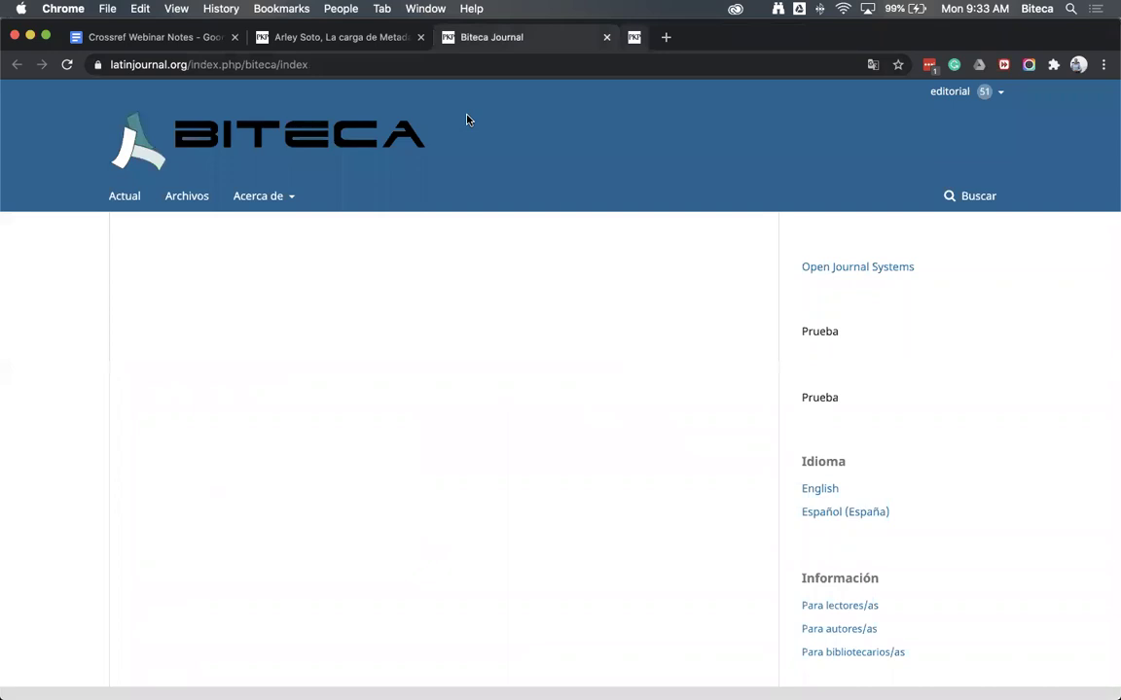
Return to the OJS admin tab and open the Website Settings (Ajustes del sitio web)
left_click(371, 43)
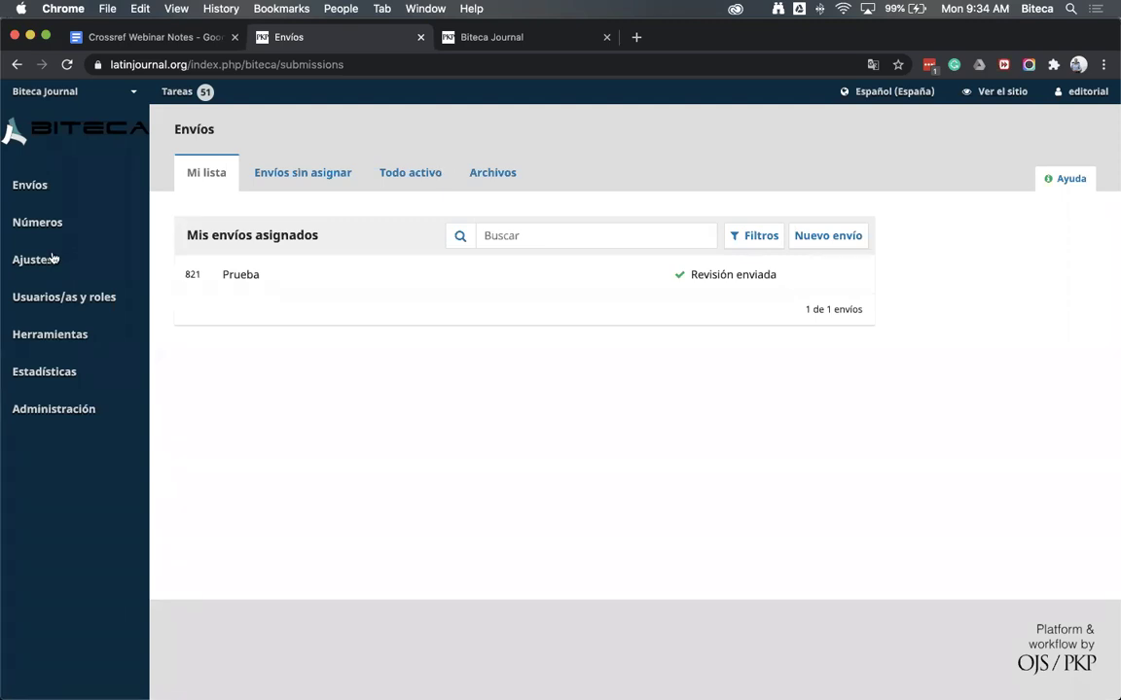
mouse_move(54, 259)
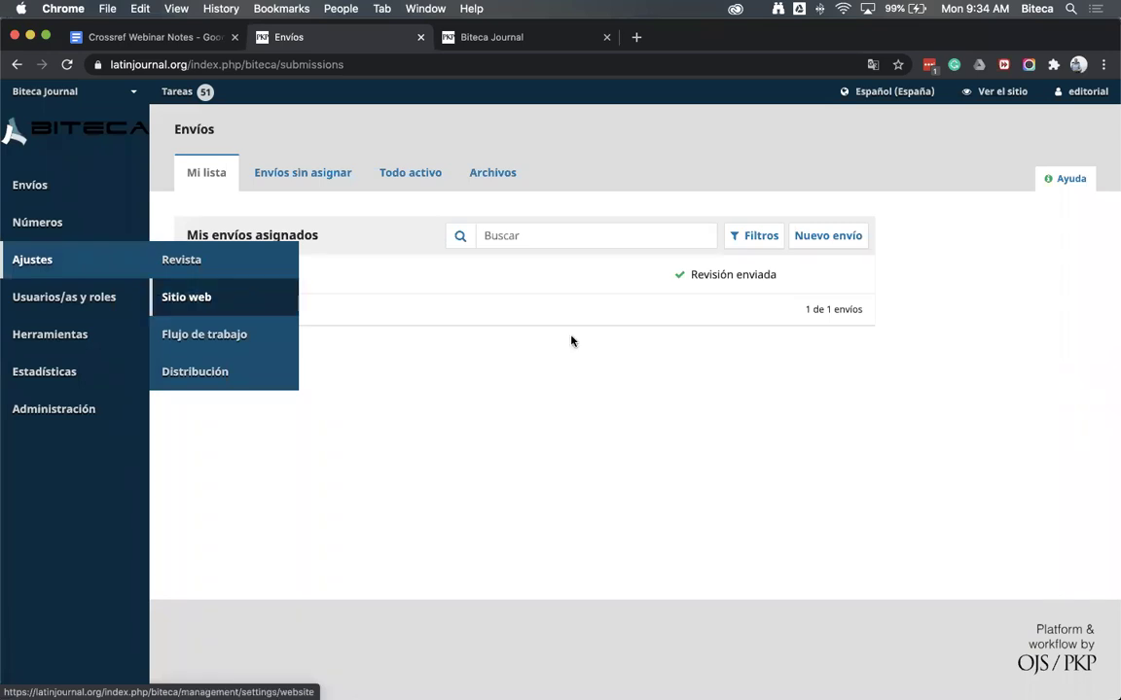
left_click(186, 297)
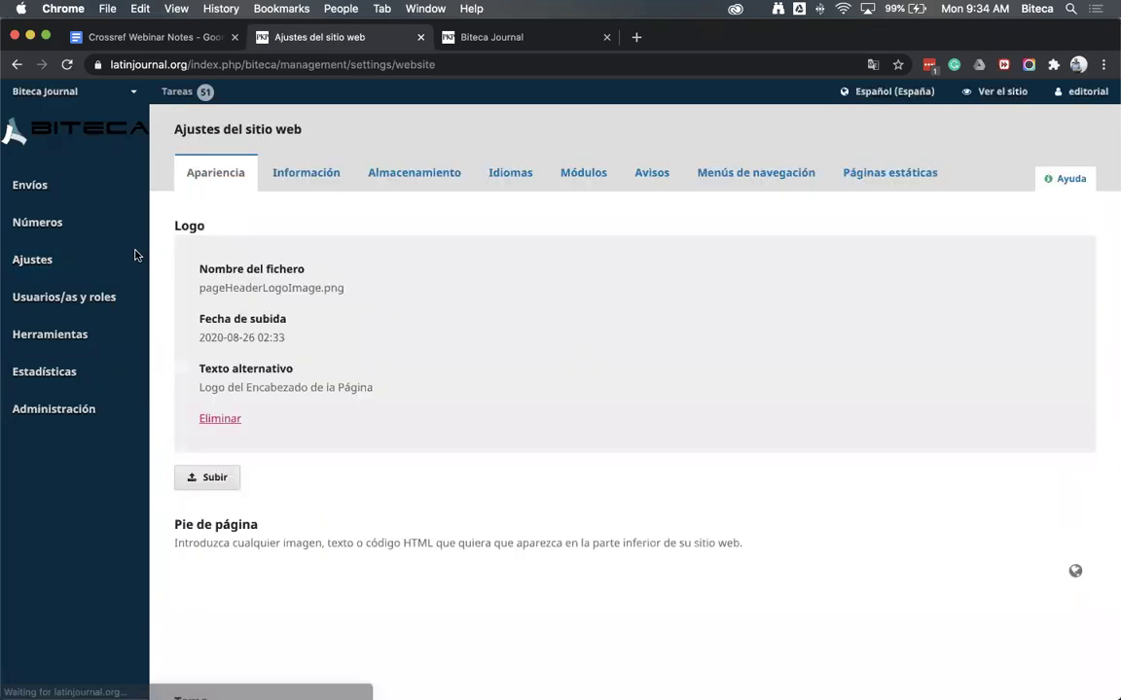
In the Módulos list, find 'DOI' and expand the DOI plugin under Módulos de Identificador Público
mouse_move(57, 259)
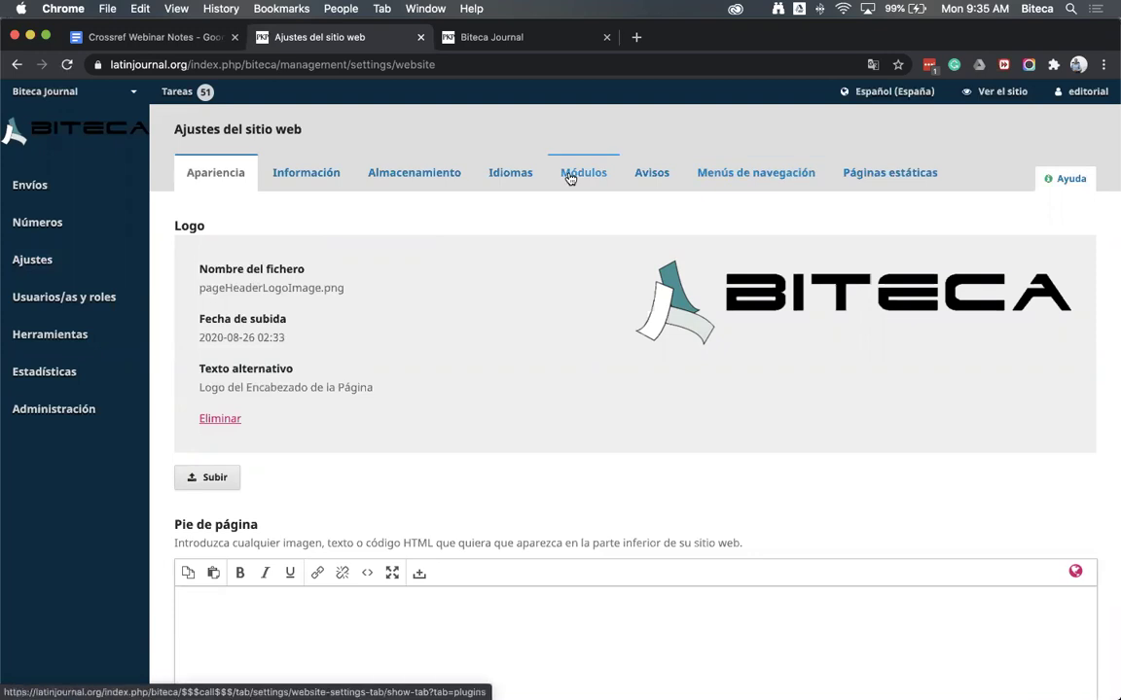
left_click(569, 177)
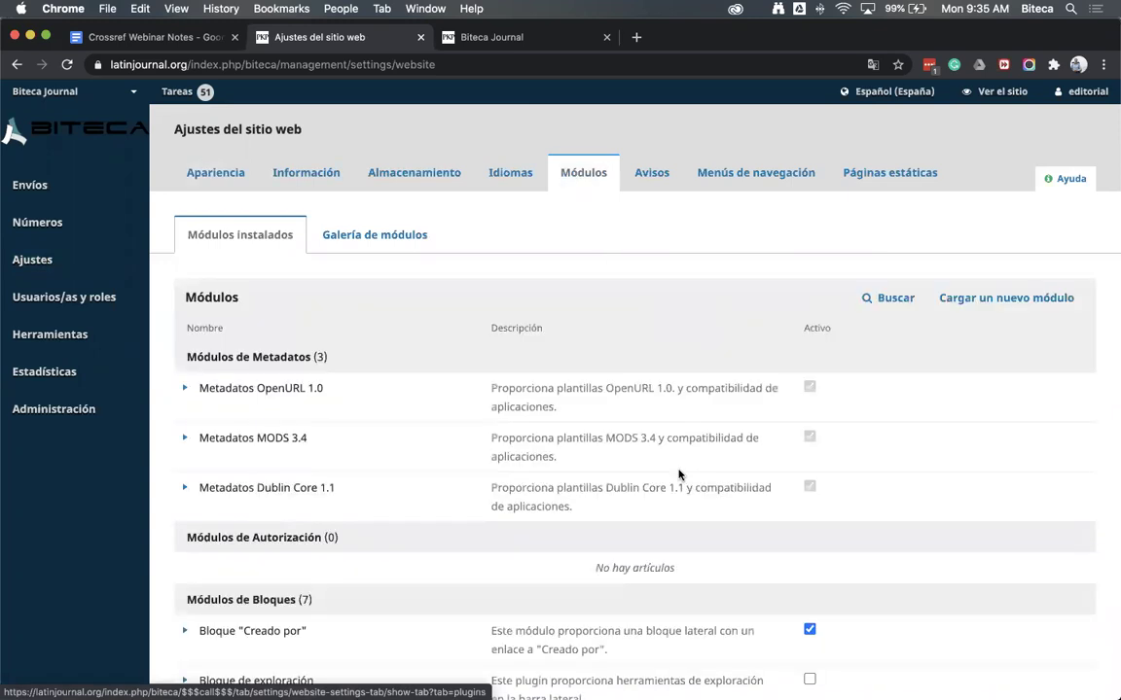
key("super+f")
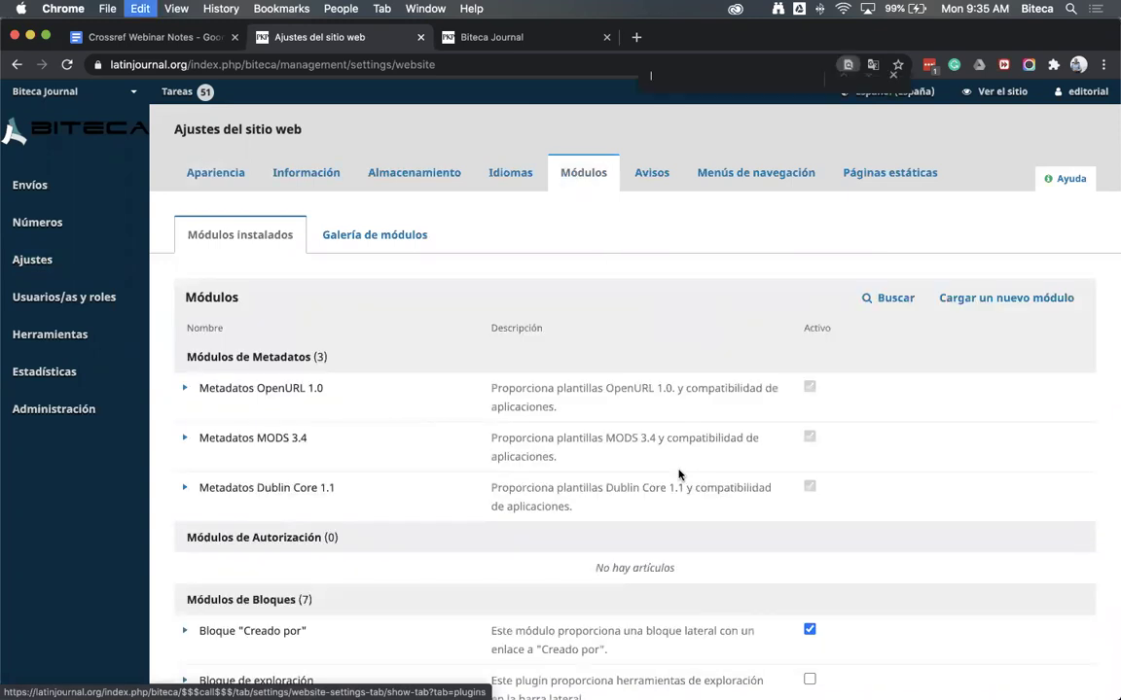
type("DOI")
key("Return")
key("Return")
key("Return")
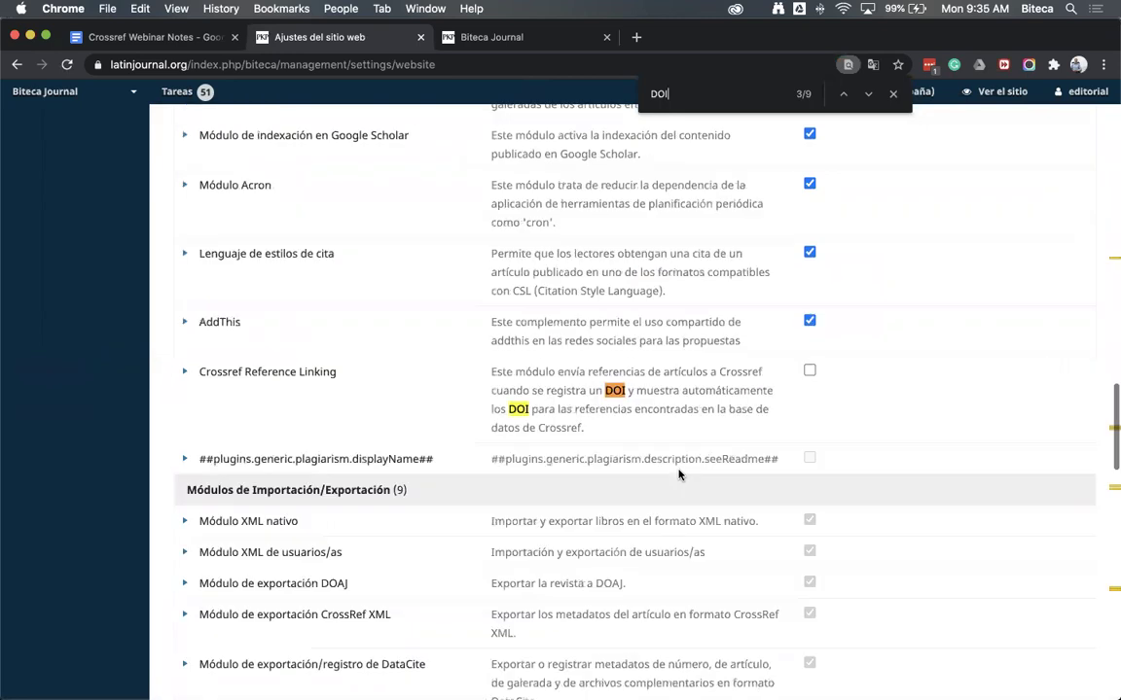
key("Return")
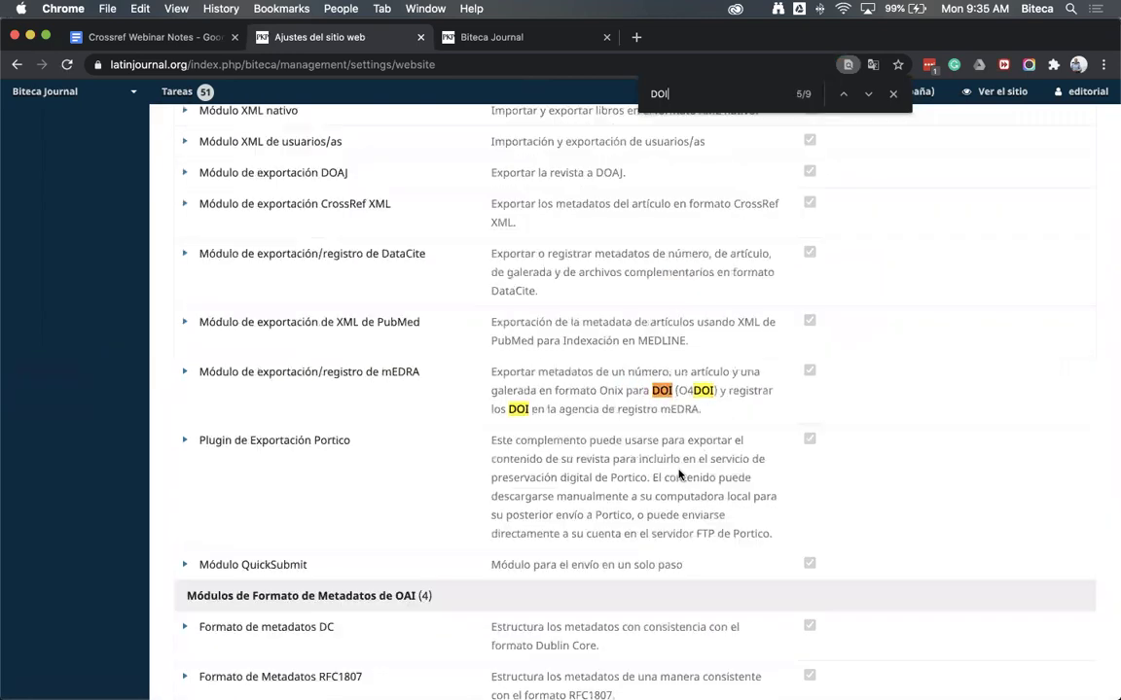
key("Escape")
scroll(679, 473, "down", 8)
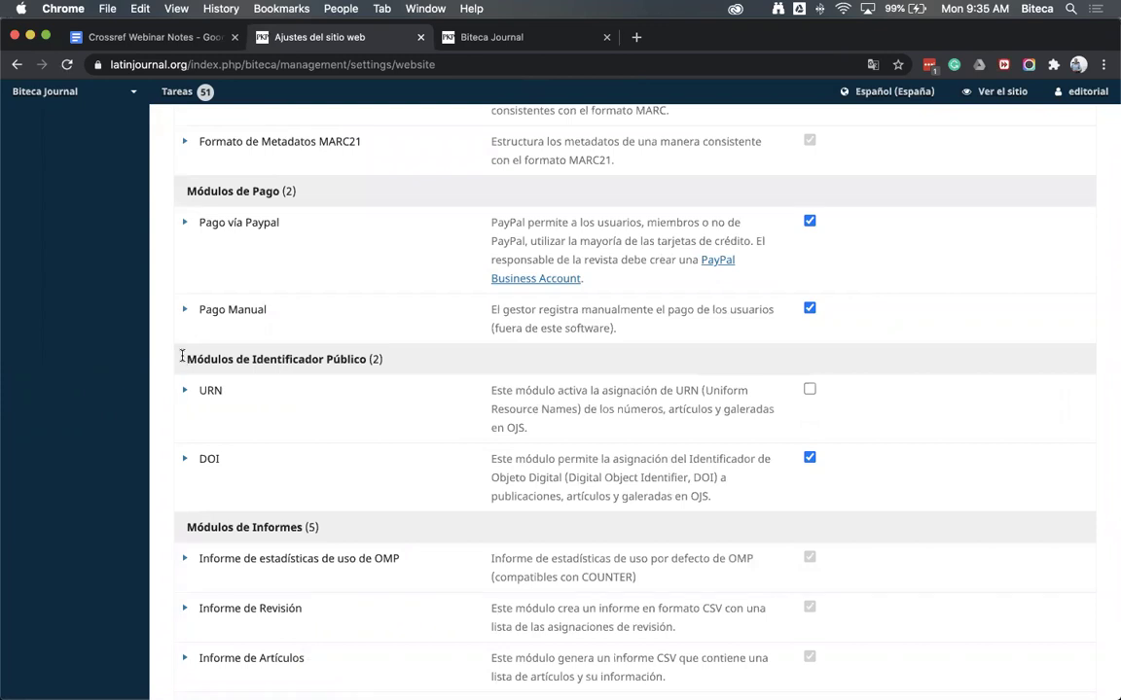
double_click(210, 359)
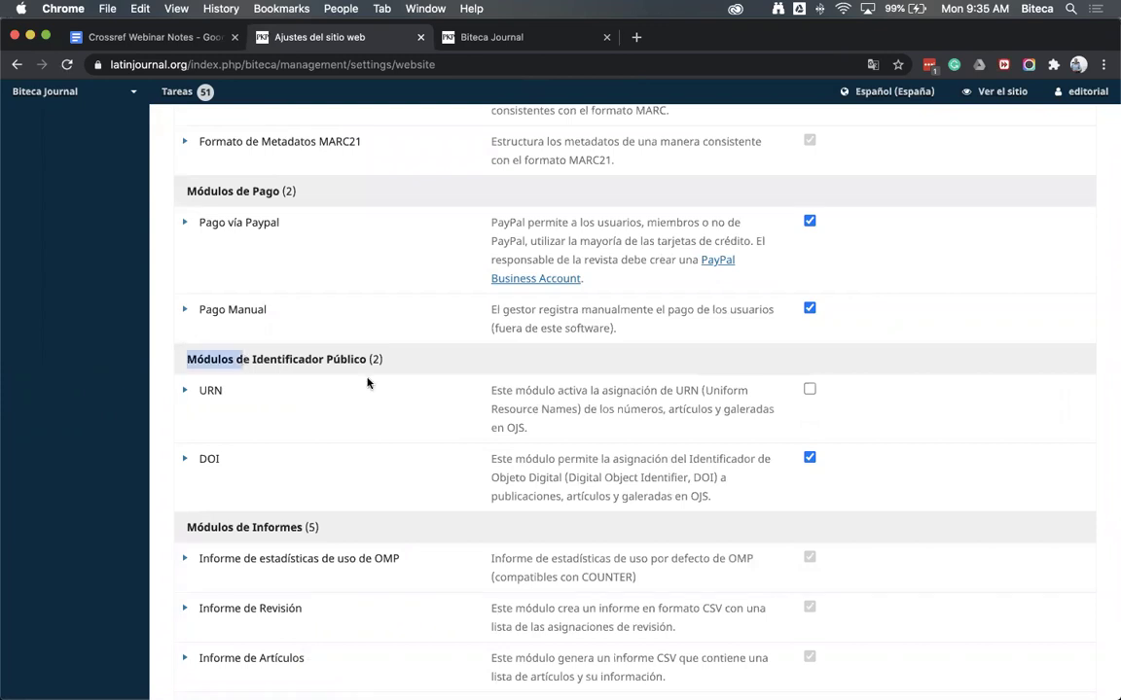
left_click_drag(368, 383, 368, 382)
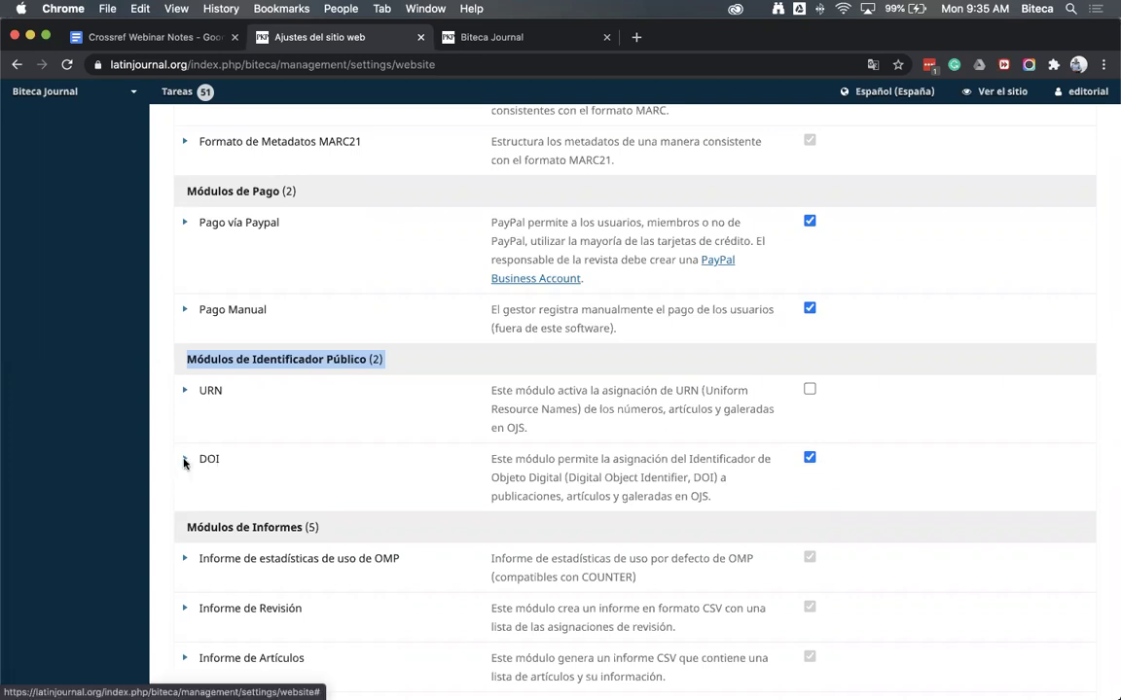
left_click(185, 463)
Open the DOI plugin settings, keeping DOIs for Números, Artículos and Galeradas with prefix 10.2356
scroll(305, 469, "down", 2)
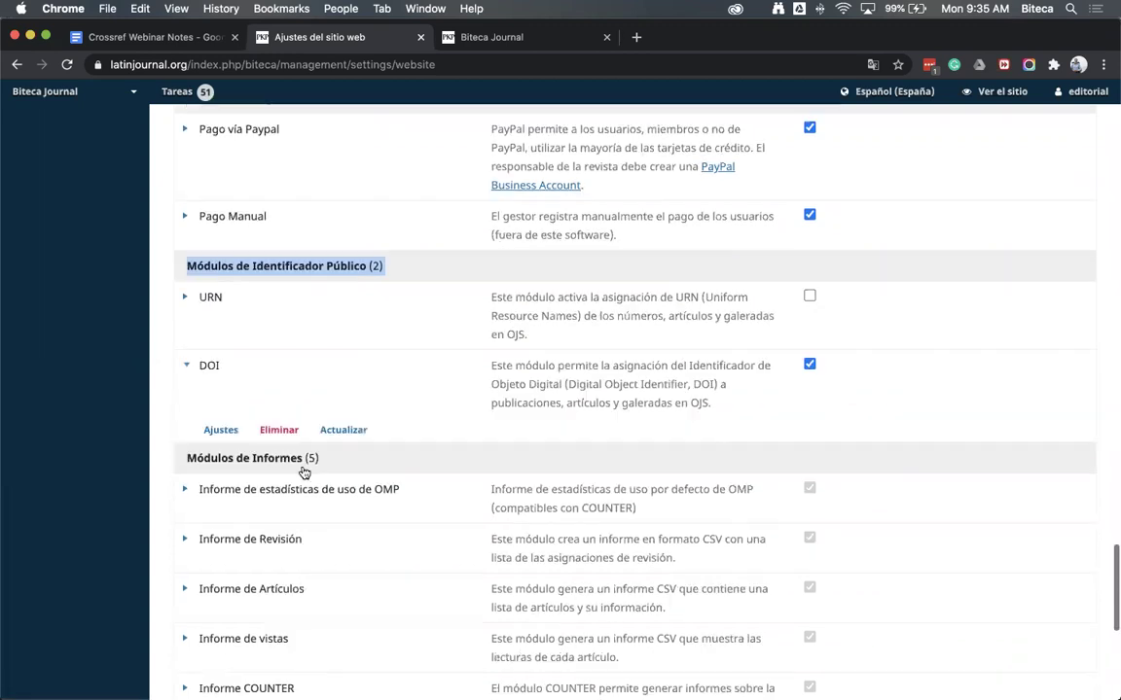
left_click(221, 434)
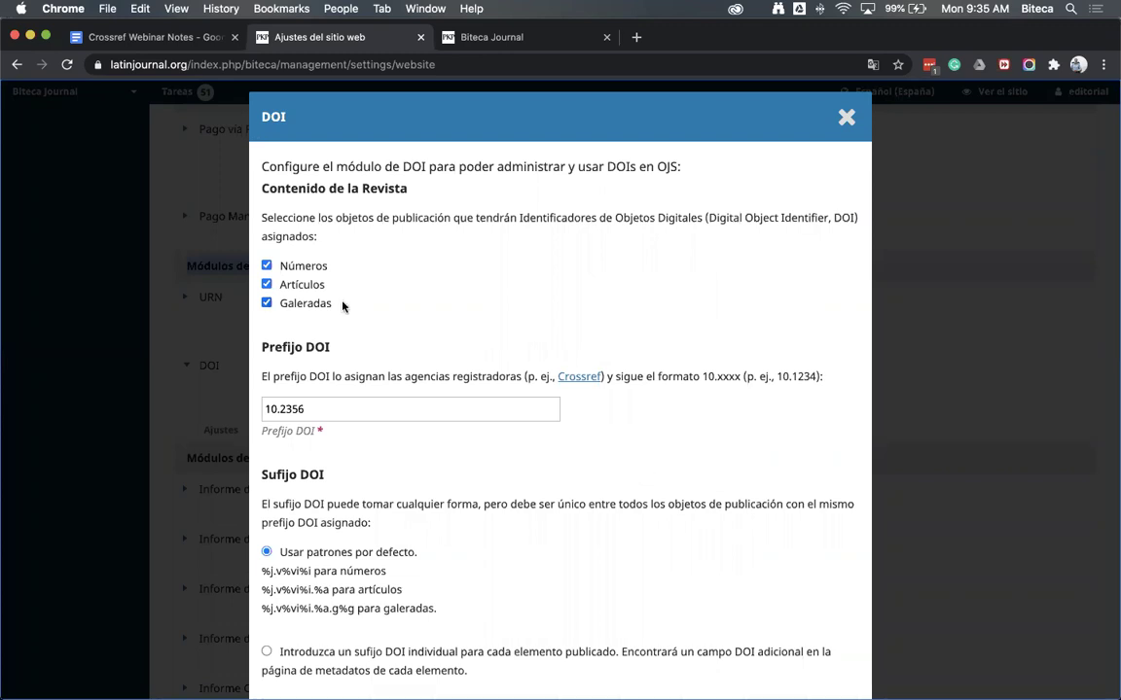
left_click(266, 267)
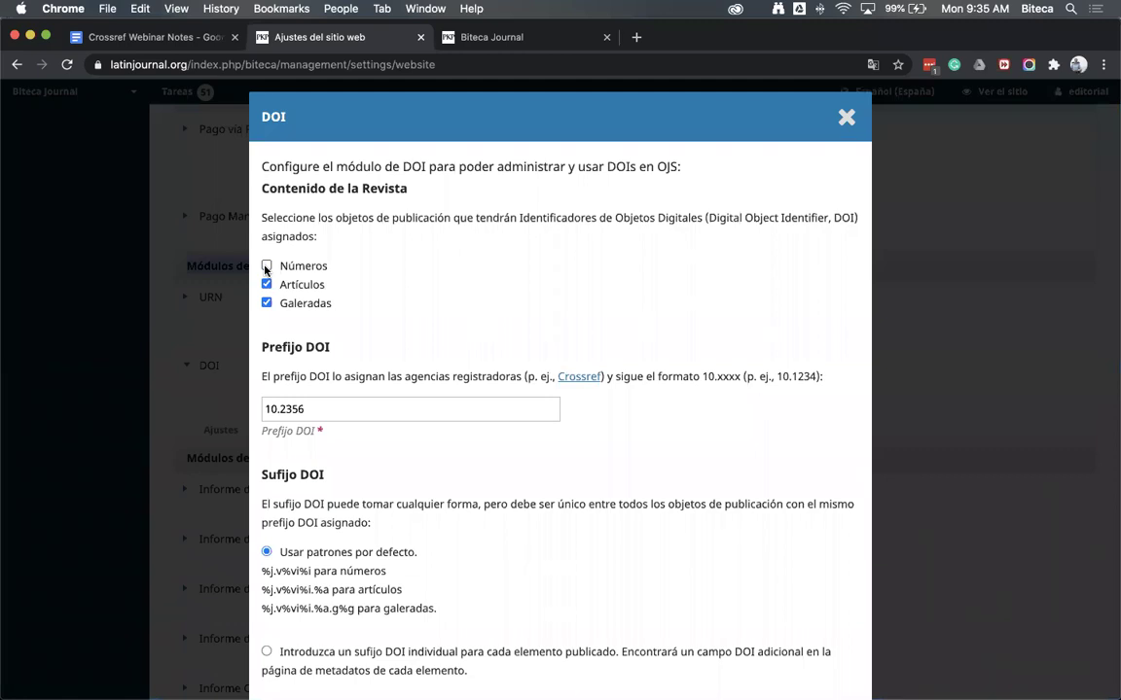
left_click(267, 266)
left_click(265, 285)
left_click(264, 286)
left_click(266, 303)
left_click(266, 266)
left_click(266, 265)
left_click(266, 303)
scroll(405, 394, "down", 1)
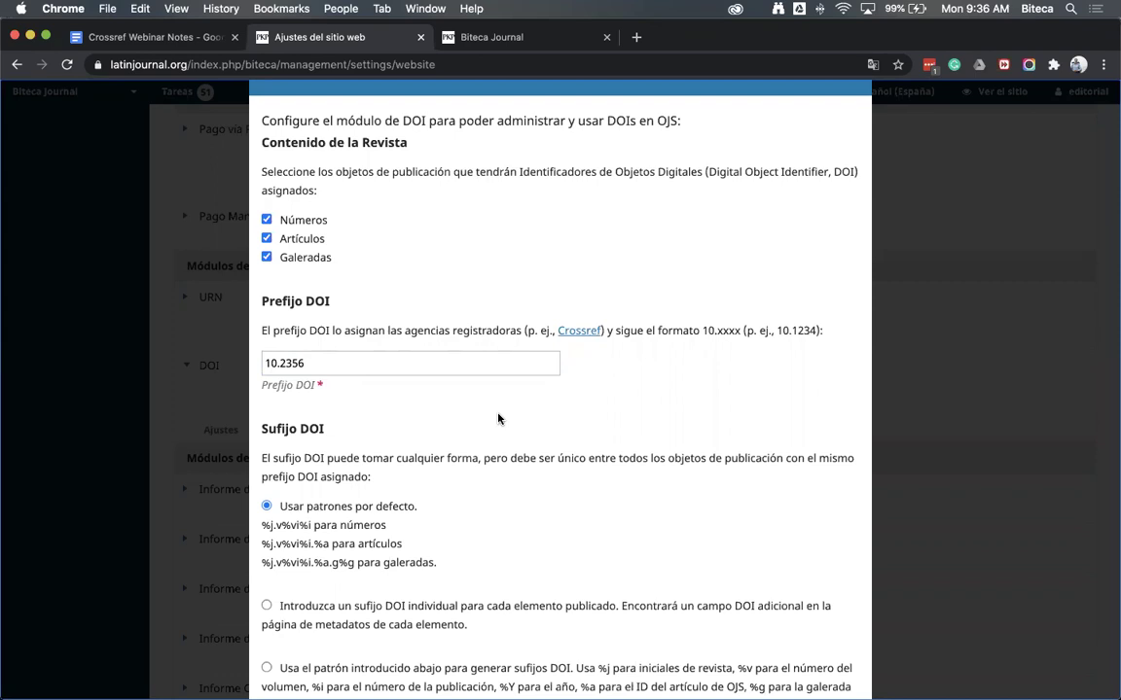
double_click(391, 364)
Scroll through the DOI settings and review the default suffix patterns for issues, articles and galleys
left_click(475, 497)
scroll(474, 497, "down", 4)
scroll(477, 498, "down", 1)
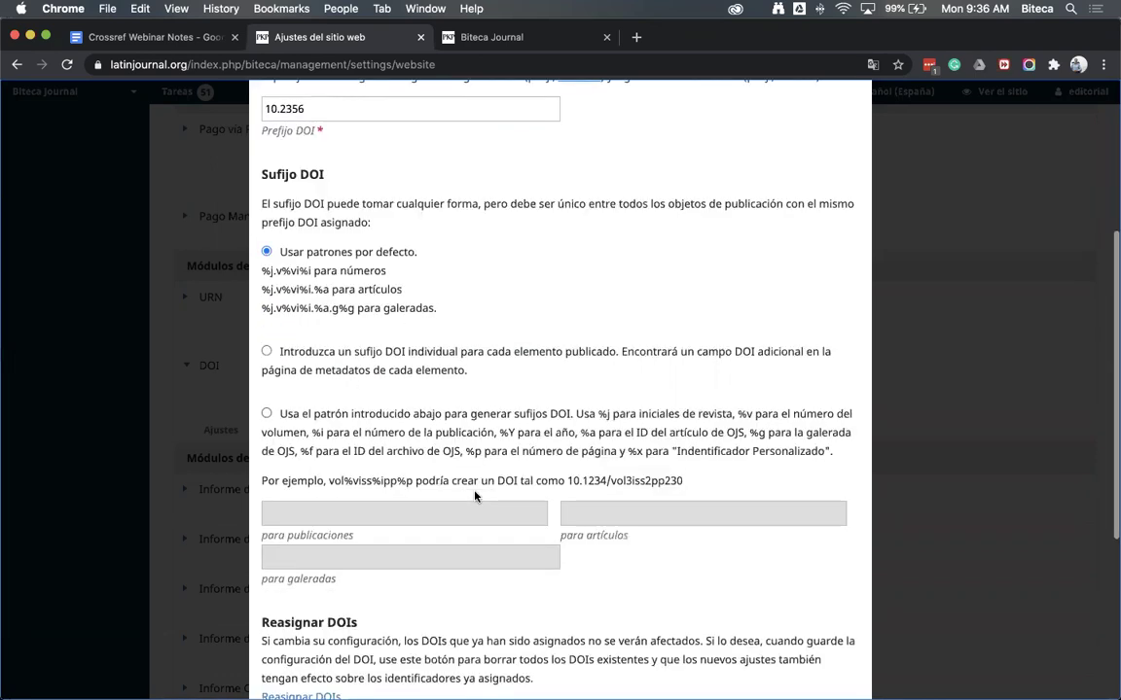
scroll(261, 170, "down", 1)
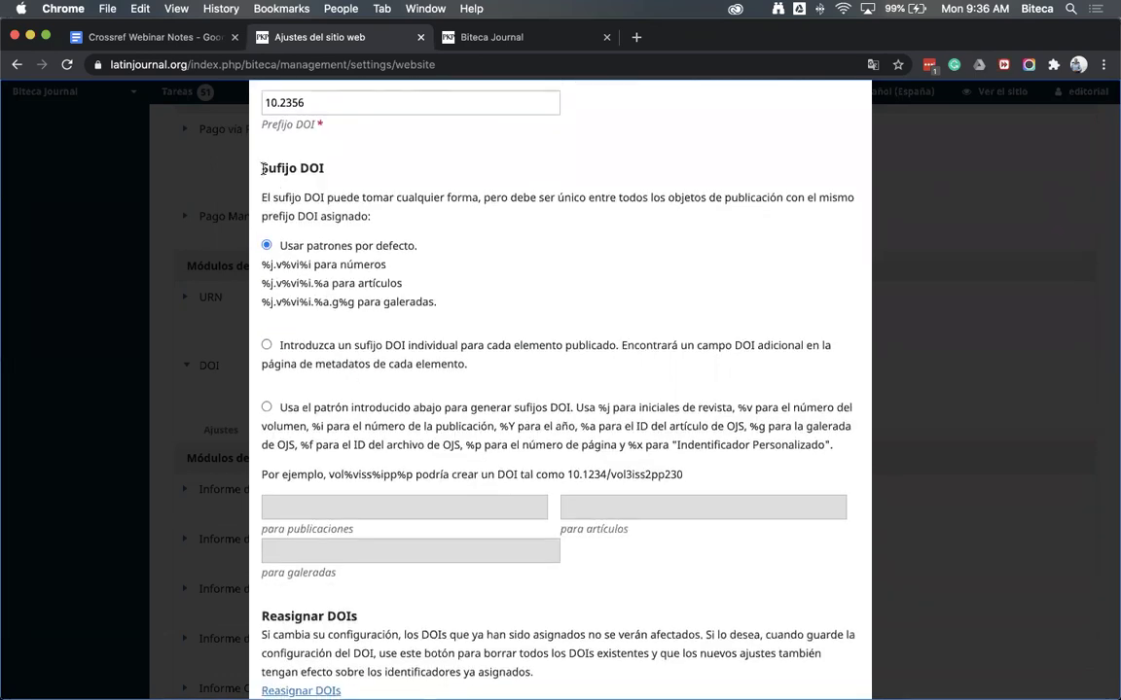
scroll(259, 175, "down", 1)
scroll(251, 238, "down", 1)
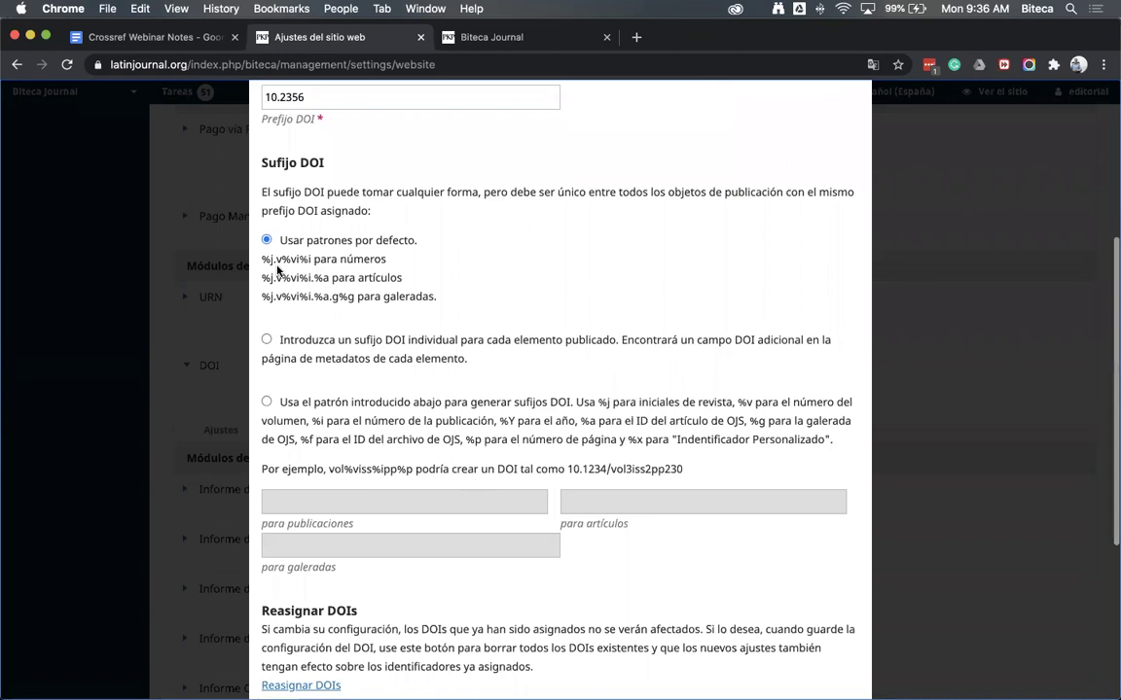
scroll(251, 238, "down", 1)
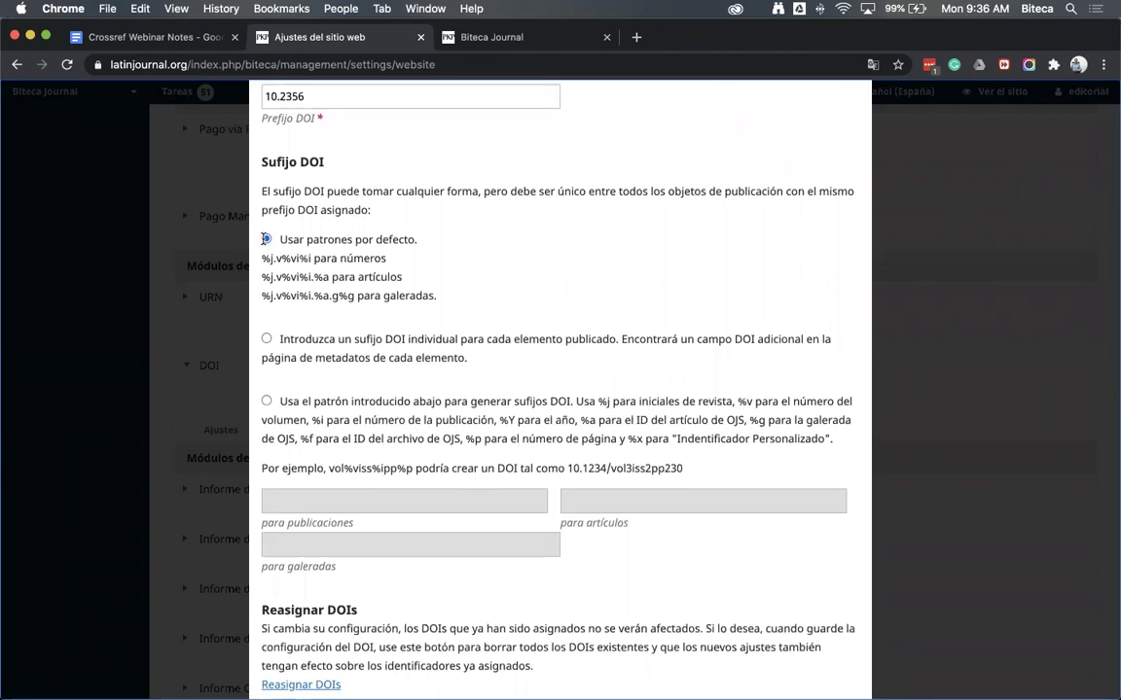
left_click_drag(440, 295, 255, 216)
scroll(255, 216, "down", 1)
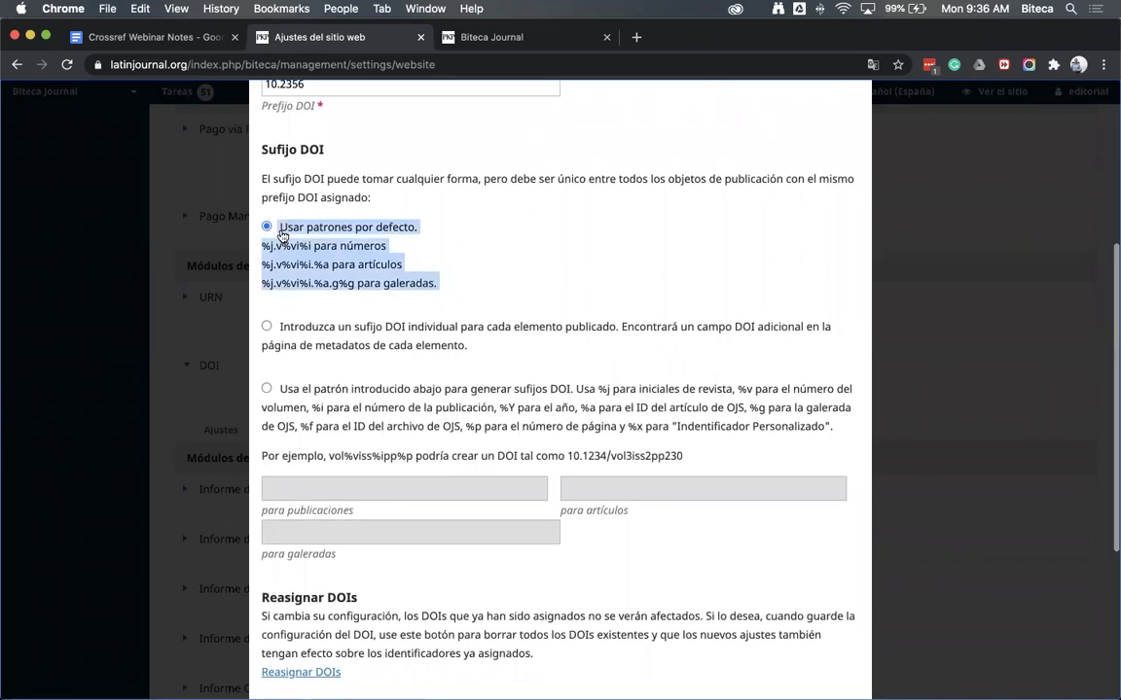
left_click(317, 251)
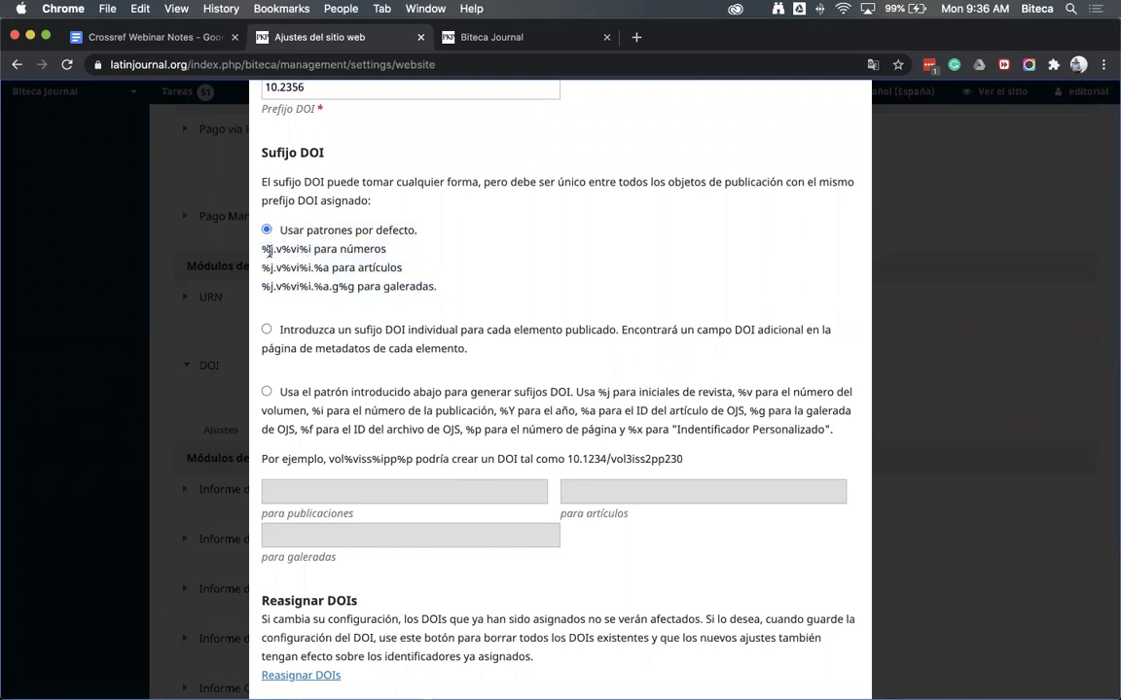
left_click_drag(263, 250, 282, 255)
left_click(315, 259)
Keep the default DOI suffix patterns after trying individual and custom options, then collapse the DOI row
left_click(266, 330)
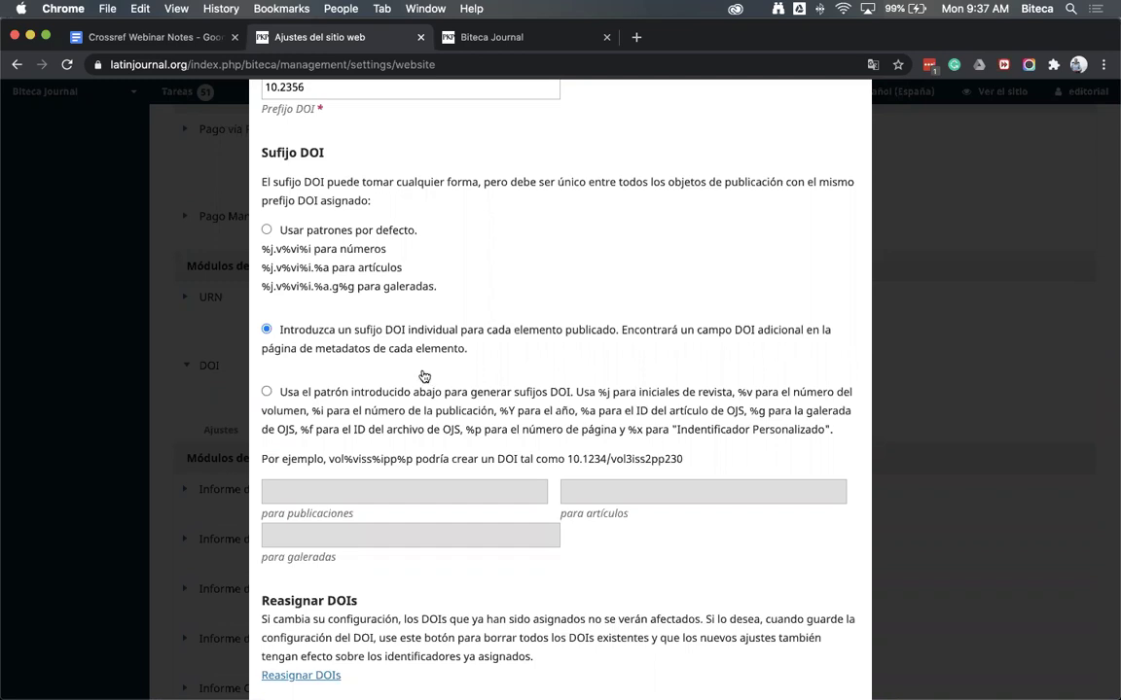
left_click(267, 392)
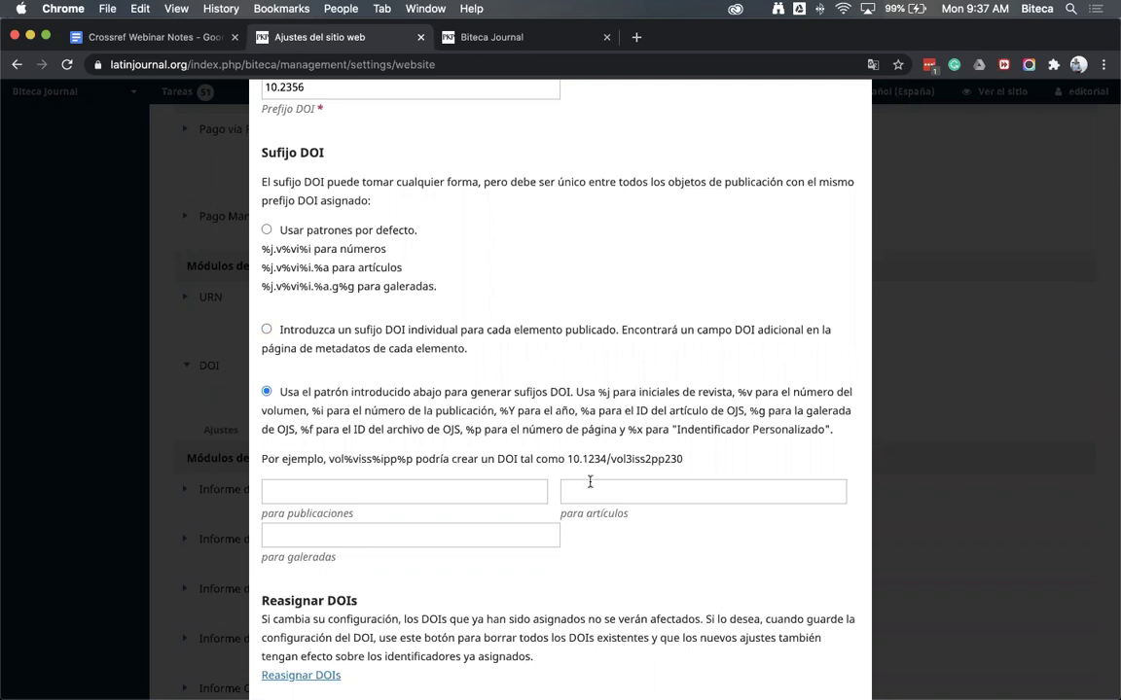
left_click(294, 249)
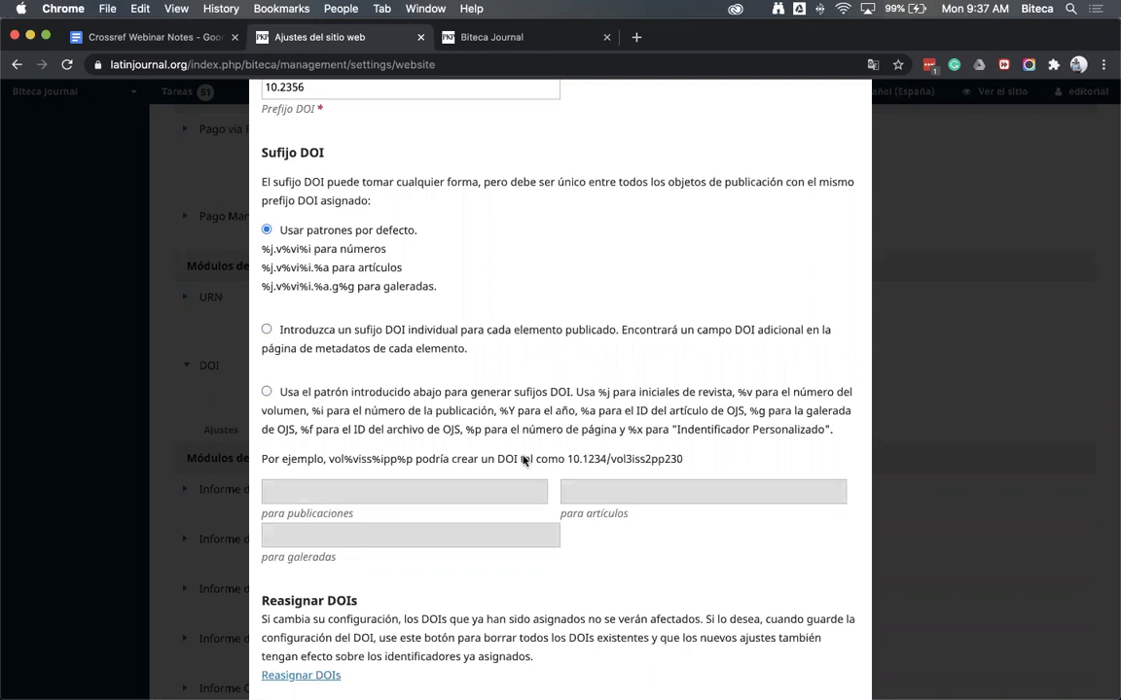
scroll(602, 570, "down", 5)
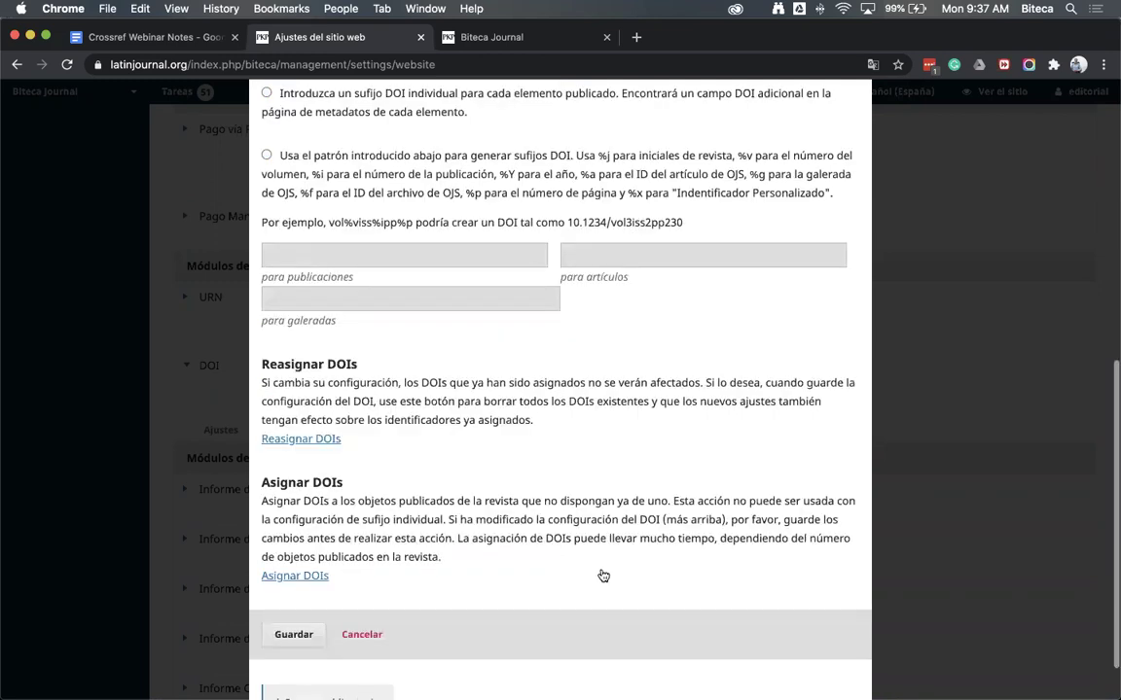
scroll(602, 575, "up", 8)
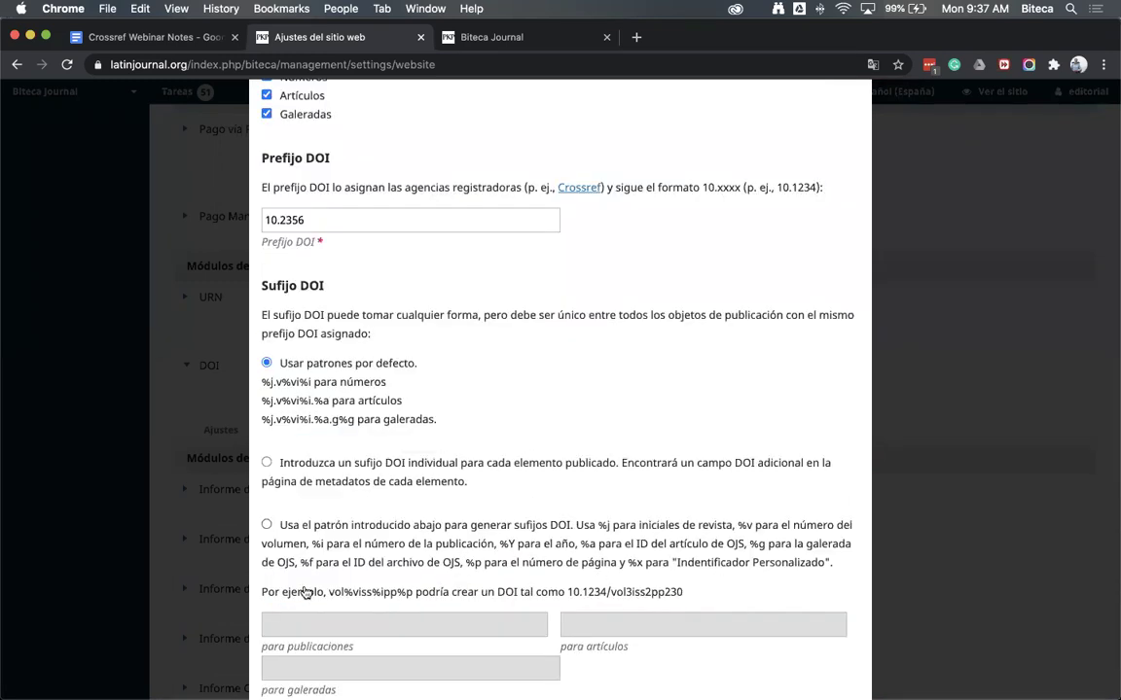
scroll(602, 574, "down", 9)
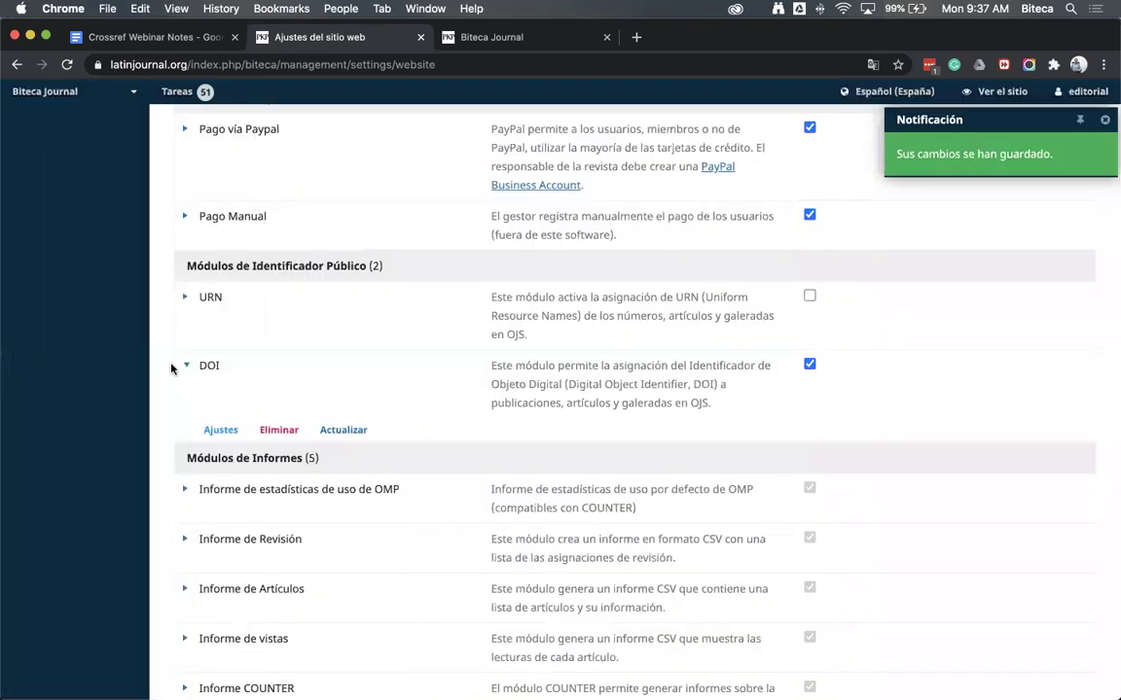
left_click(186, 367)
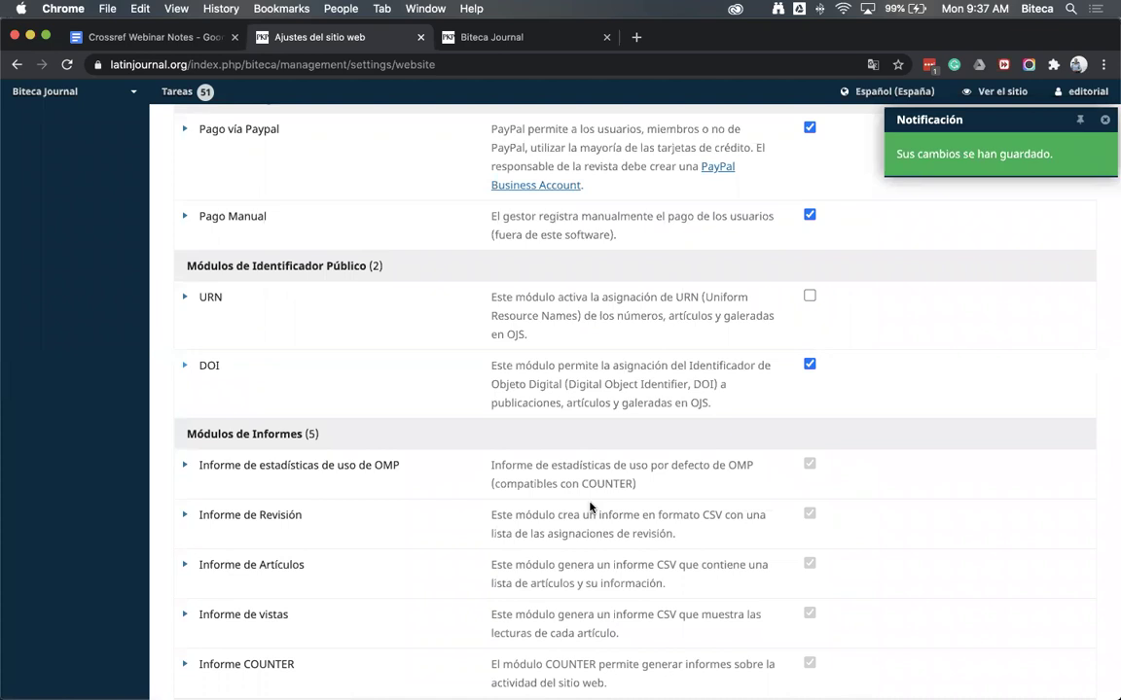
Find the Crossref-related modules and enable the Datos de financiación module
key("super+f")
type("crossre")
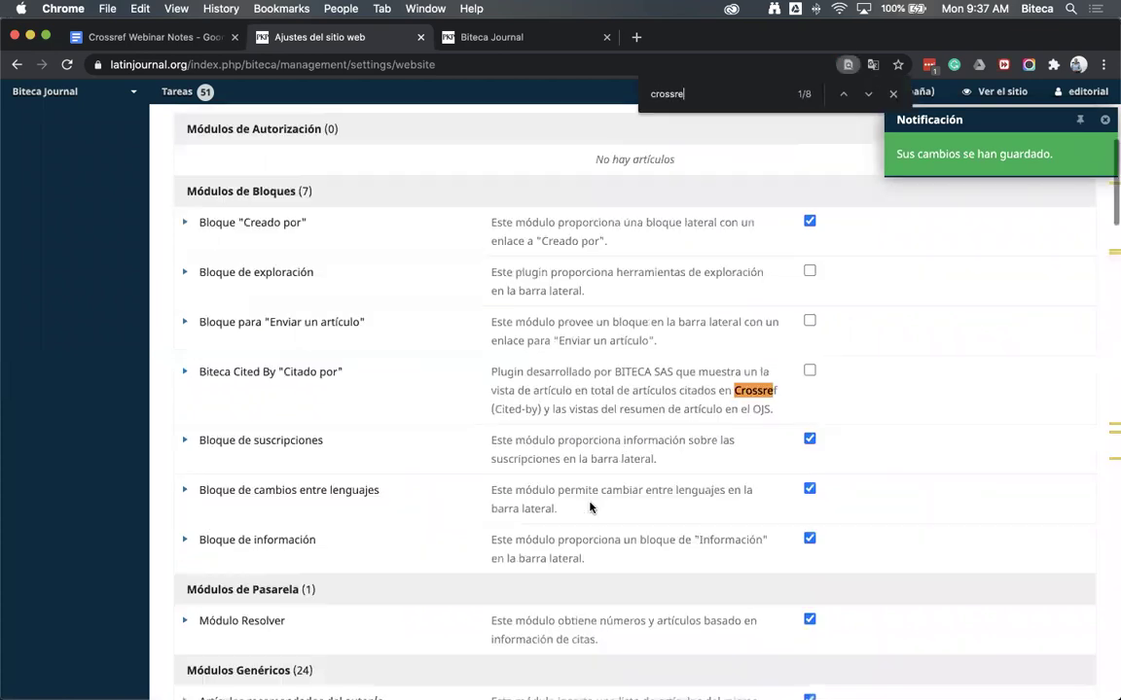
type("f")
key("Return")
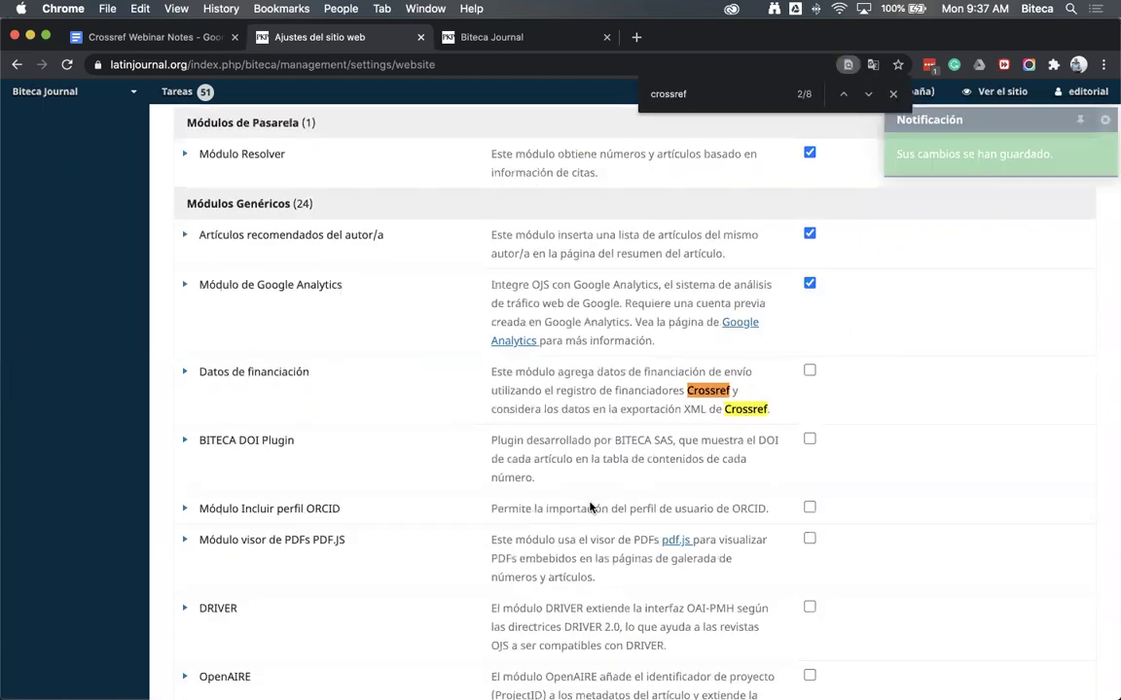
key("Escape")
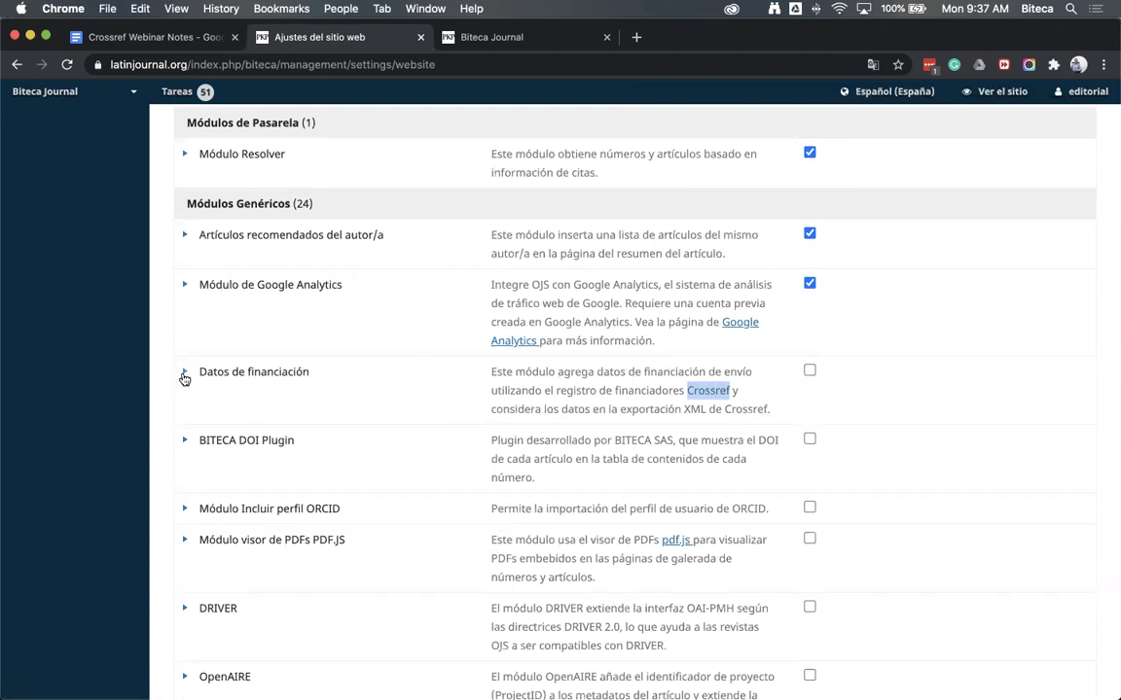
left_click(302, 384)
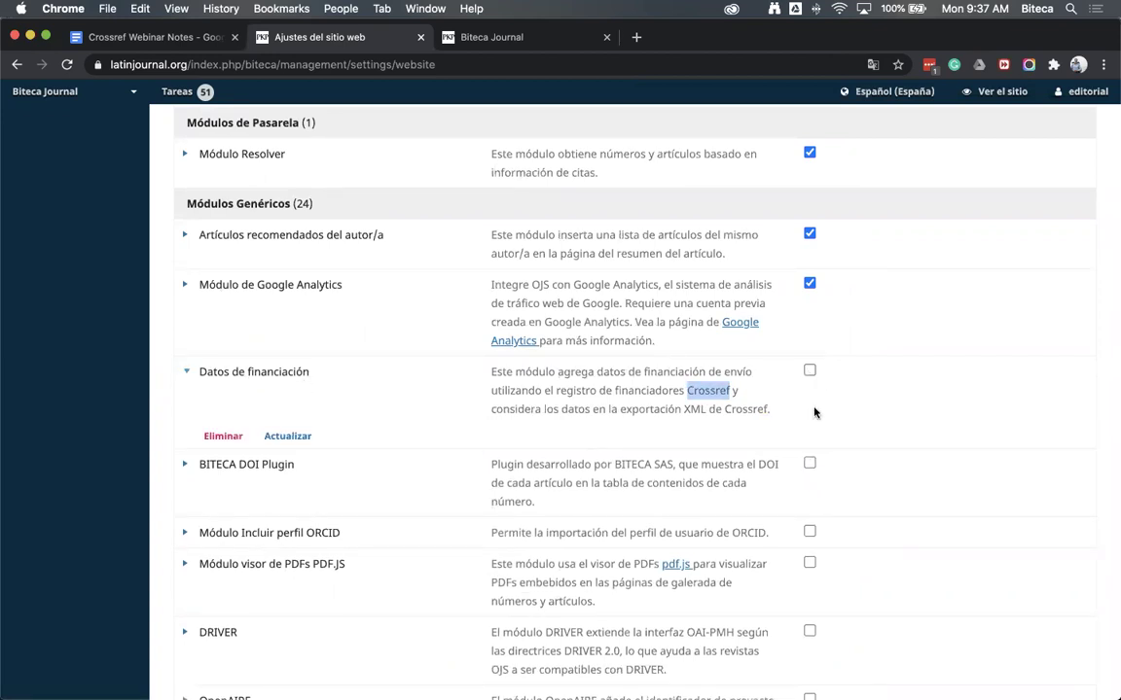
left_click(732, 365)
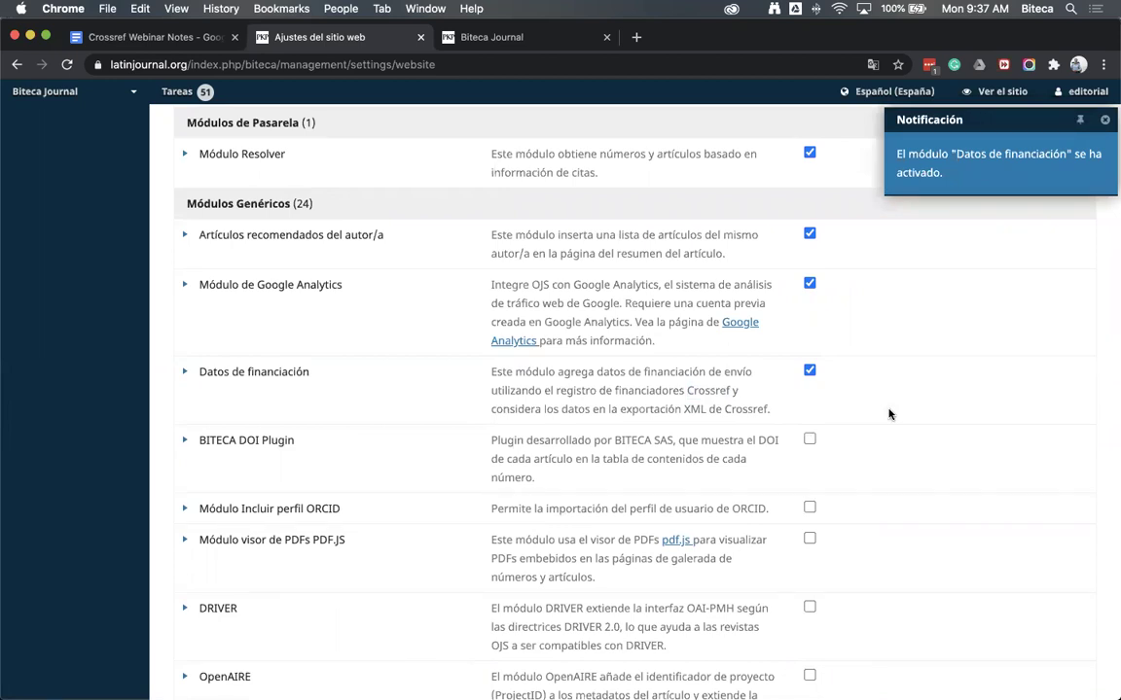
left_click(184, 373)
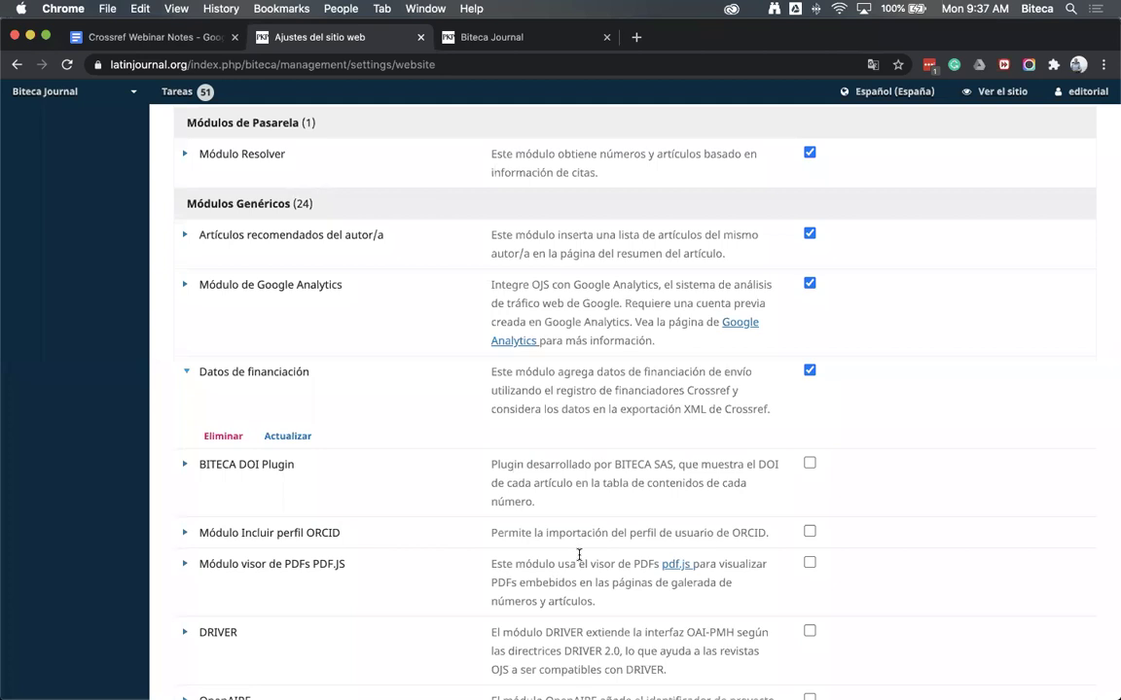
Enable the Crossref Reference Linking module and expand its options
key("super+f")
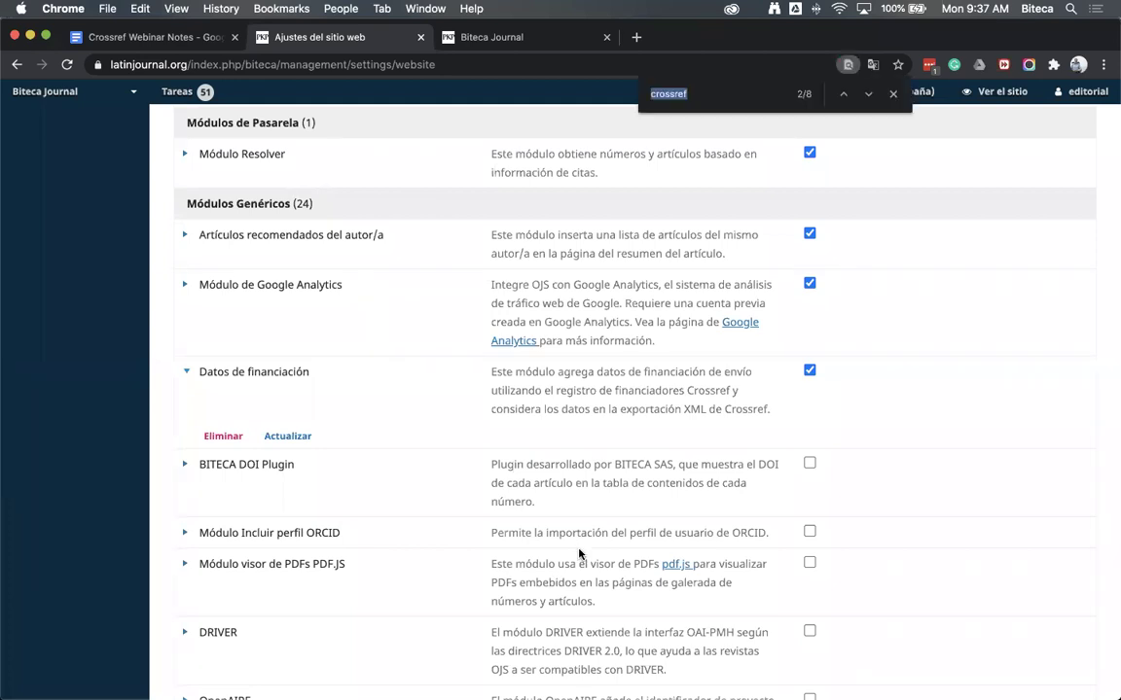
type("cross")
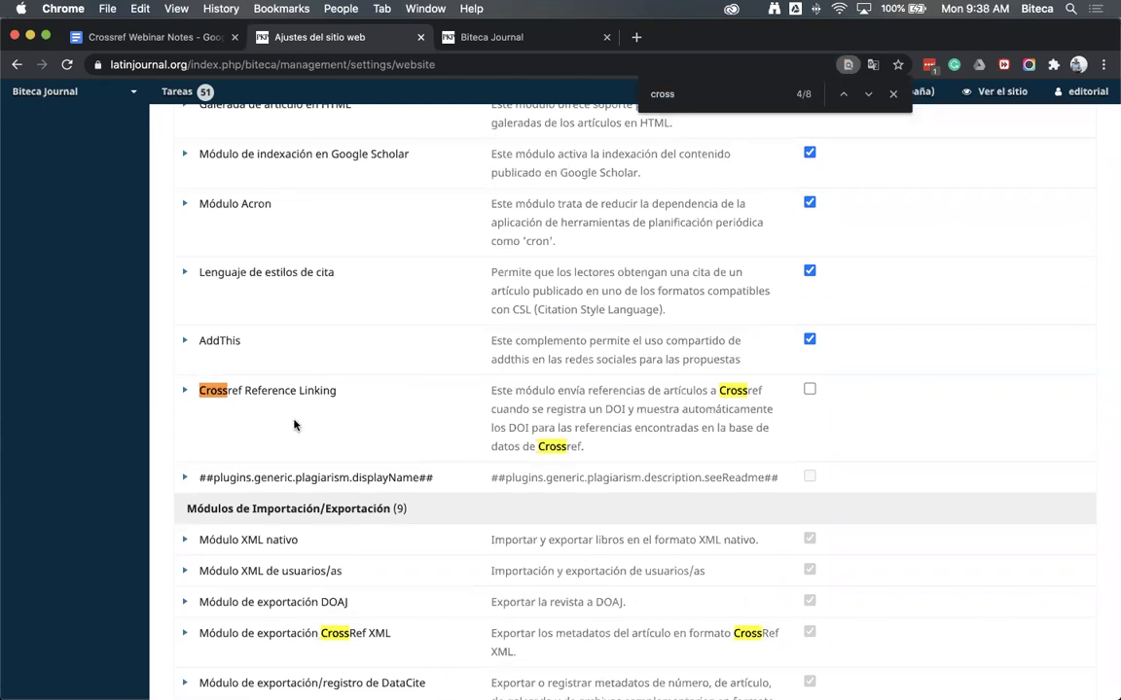
key("Escape")
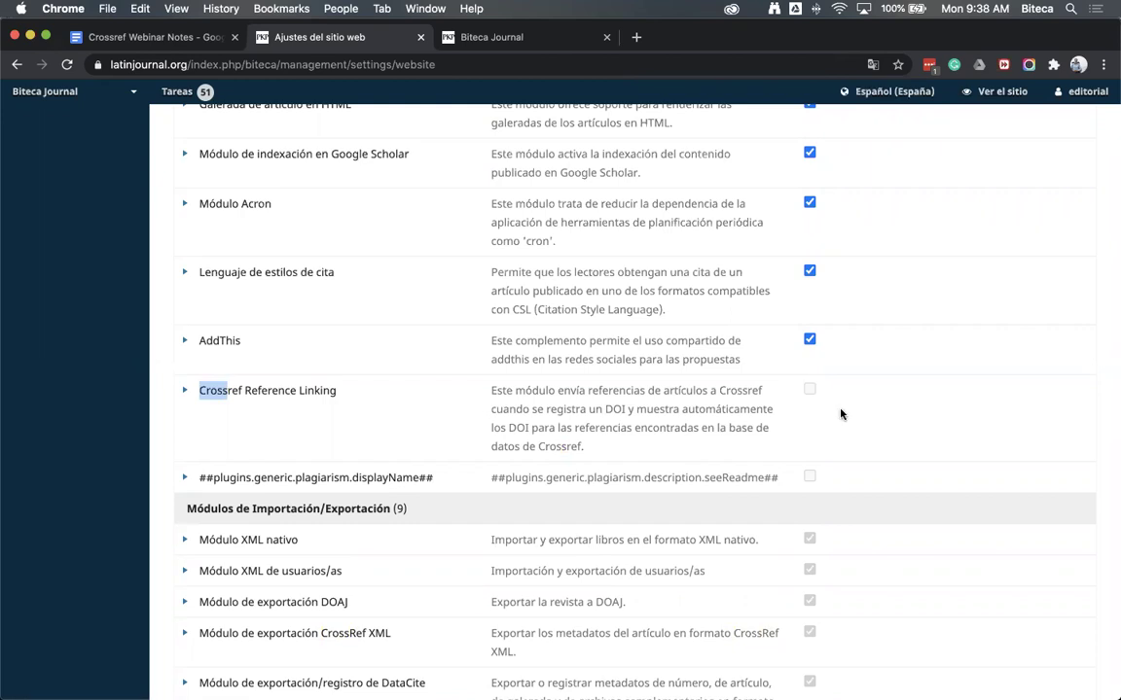
left_click(810, 389)
left_click(193, 394)
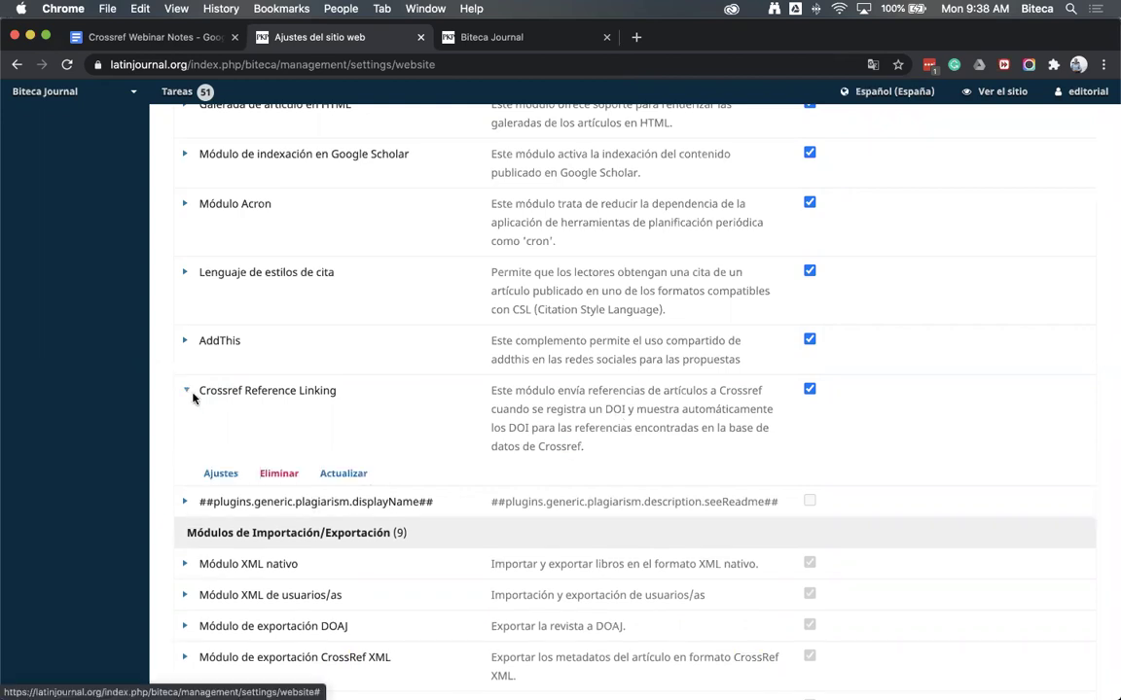
left_click(221, 476)
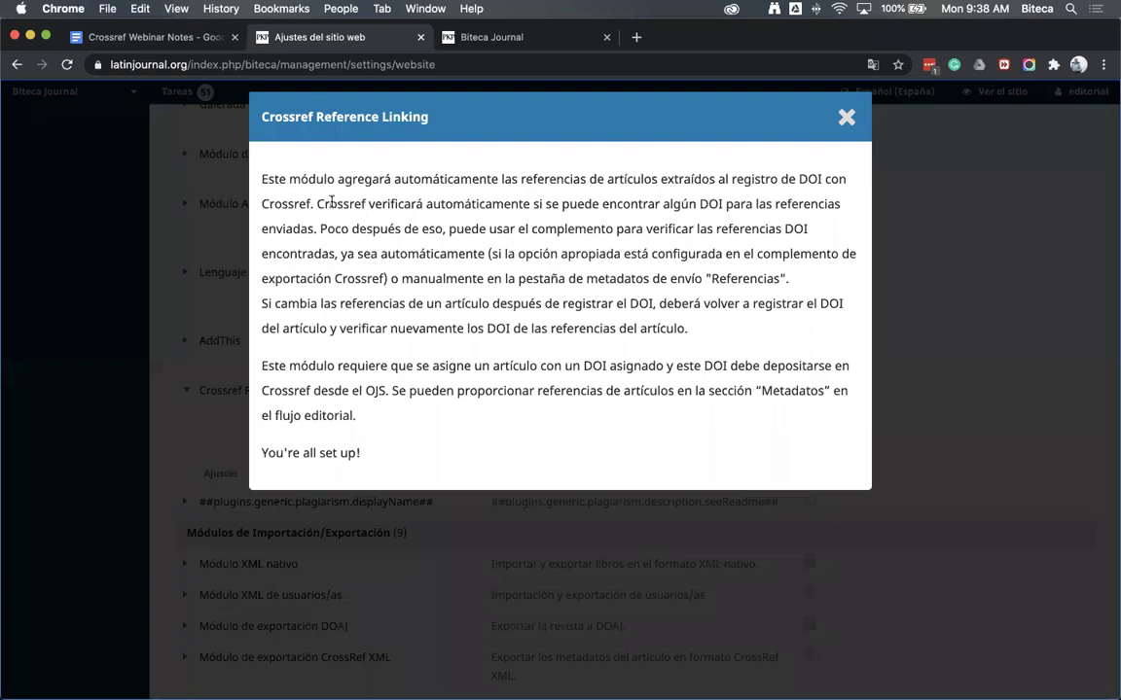
left_click_drag(264, 181, 425, 367)
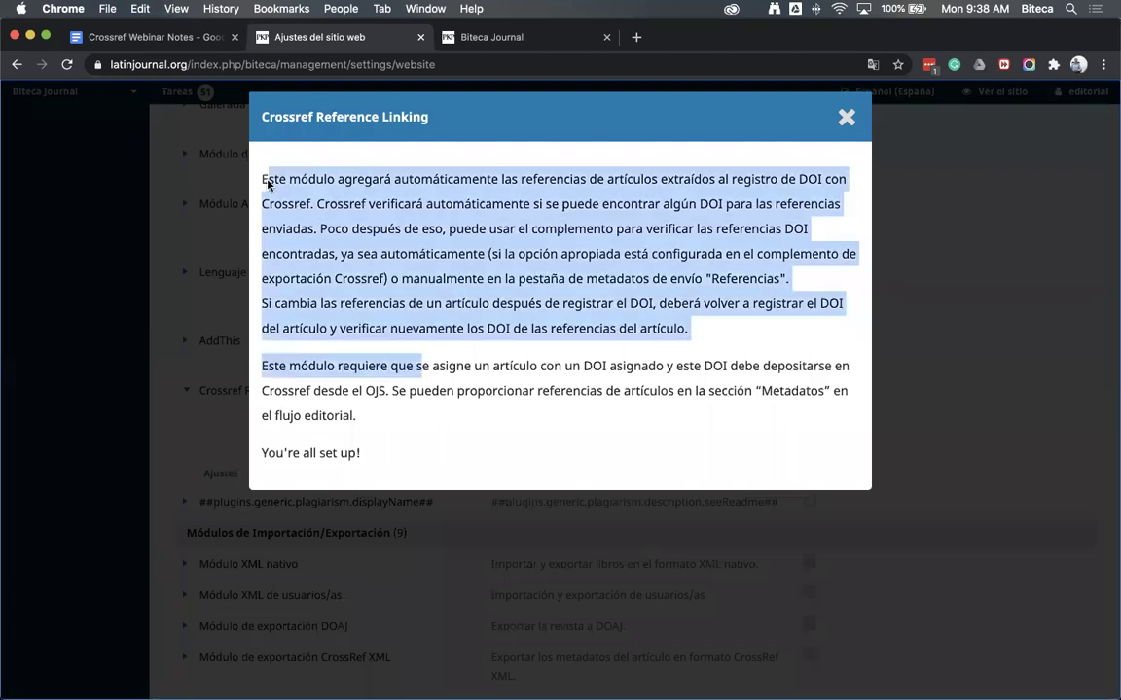
left_click(491, 444)
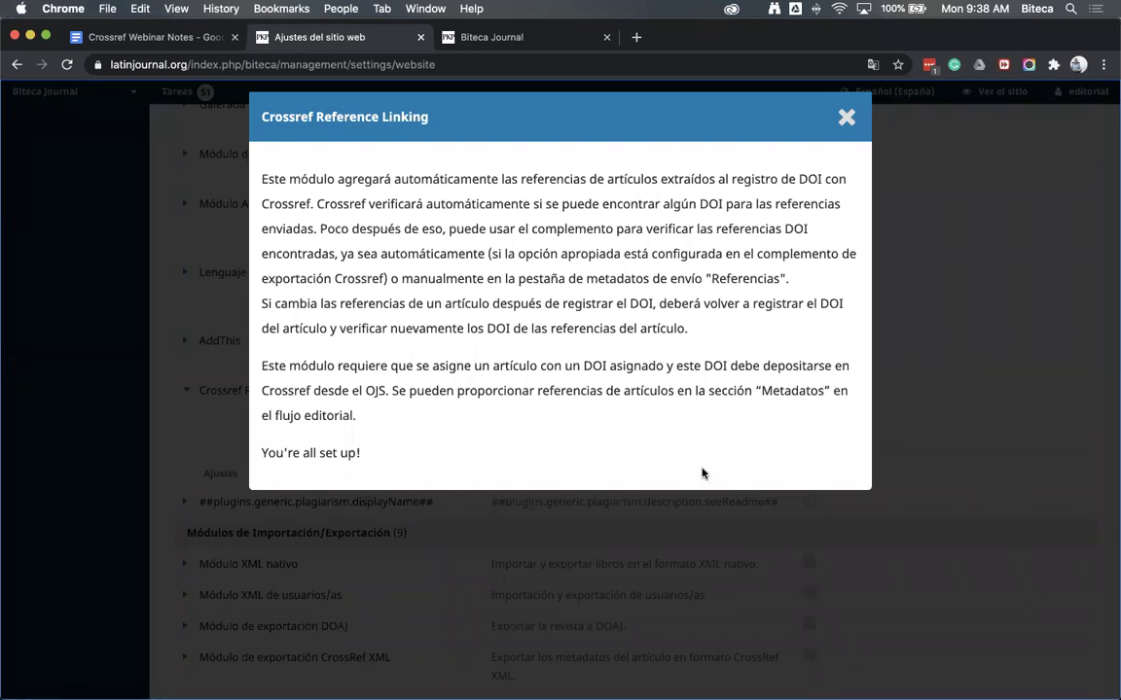
left_click(456, 492)
scroll(514, 513, "down", 1)
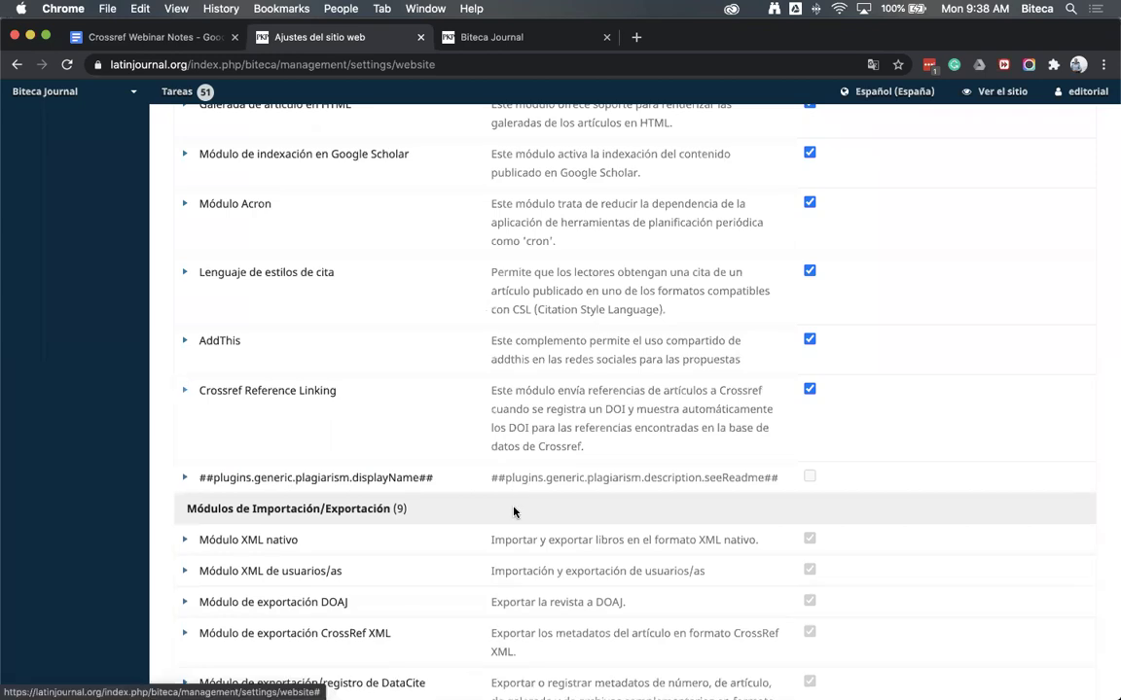
key("super+f")
type("t")
type("cro")
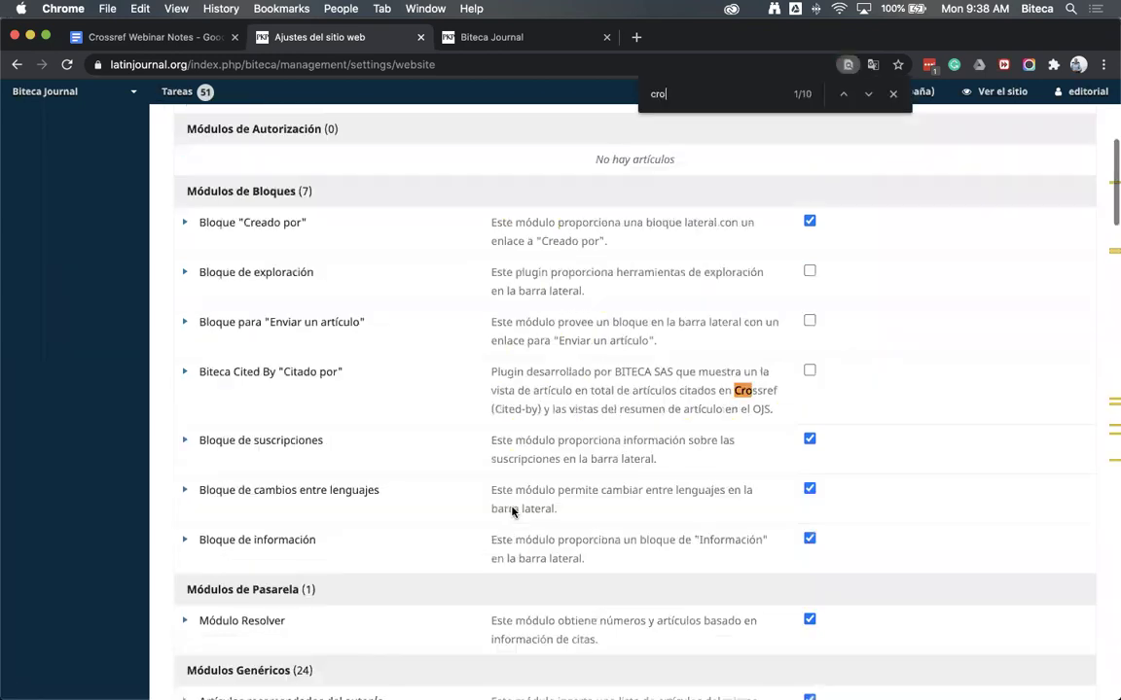
type("ss")
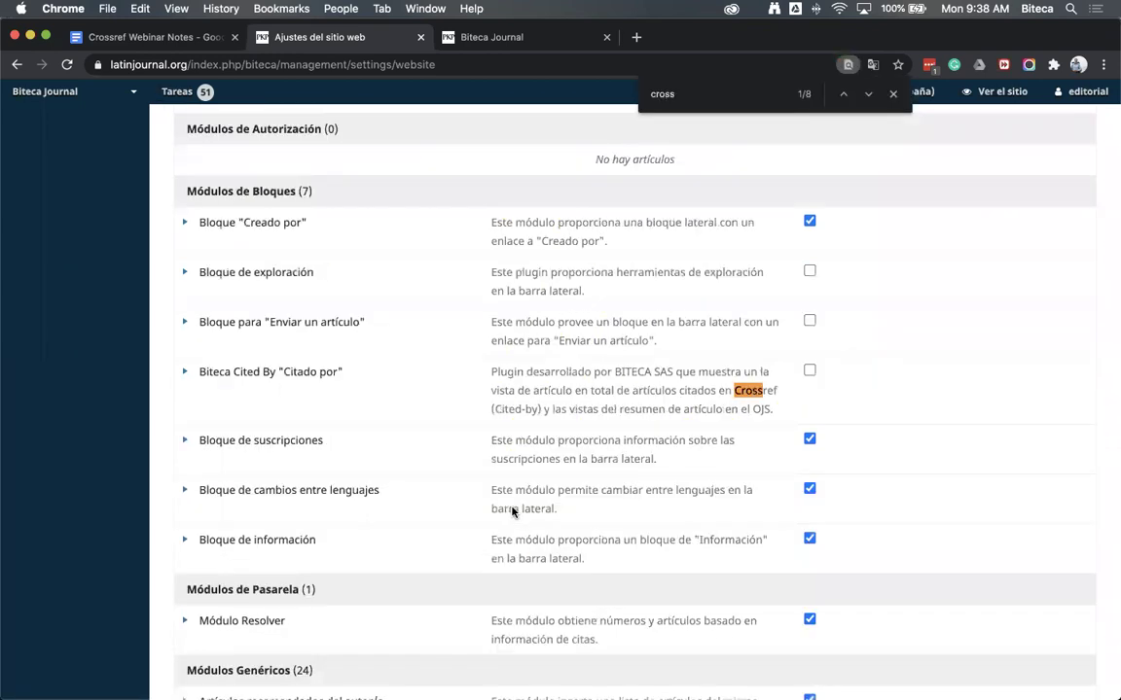
type("ref")
key("Return")
key("Return")
key("Return")
key("Return")
key("Return")
key("Return")
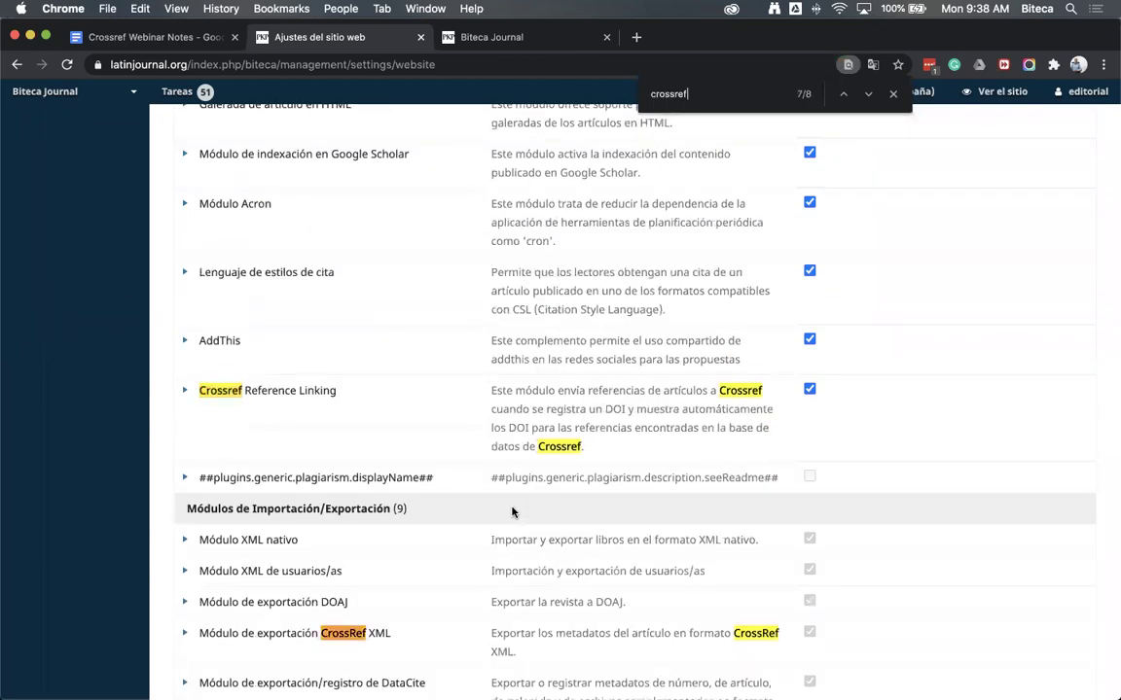
scroll(459, 560, "down", 1)
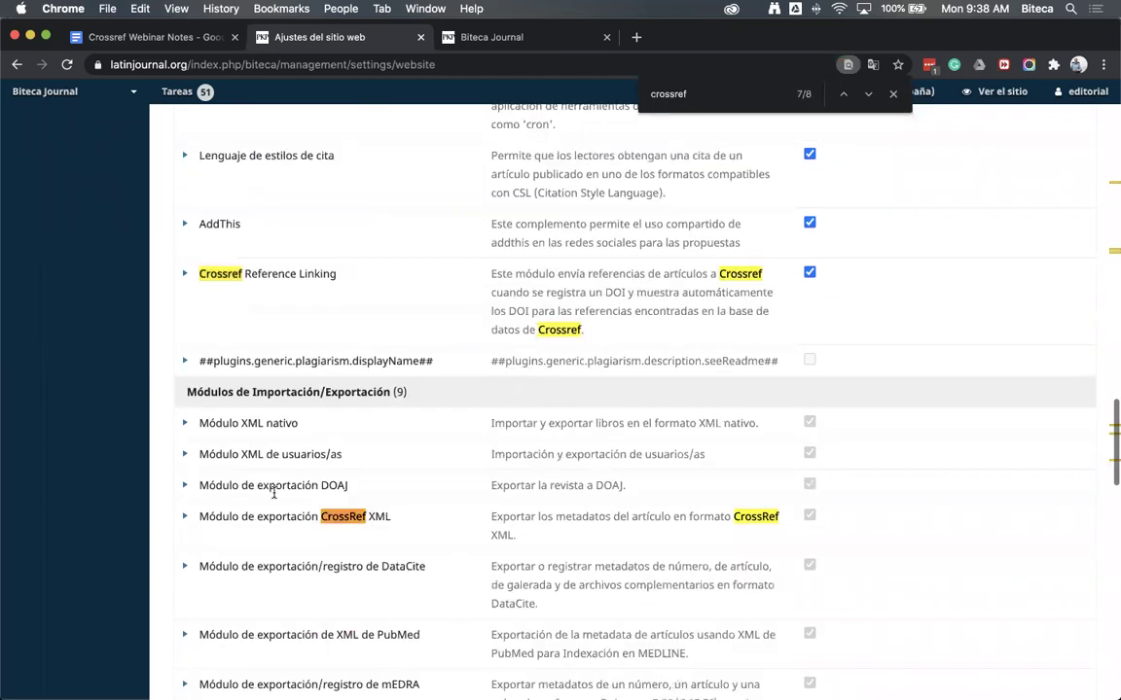
scroll(283, 493, "down", 2)
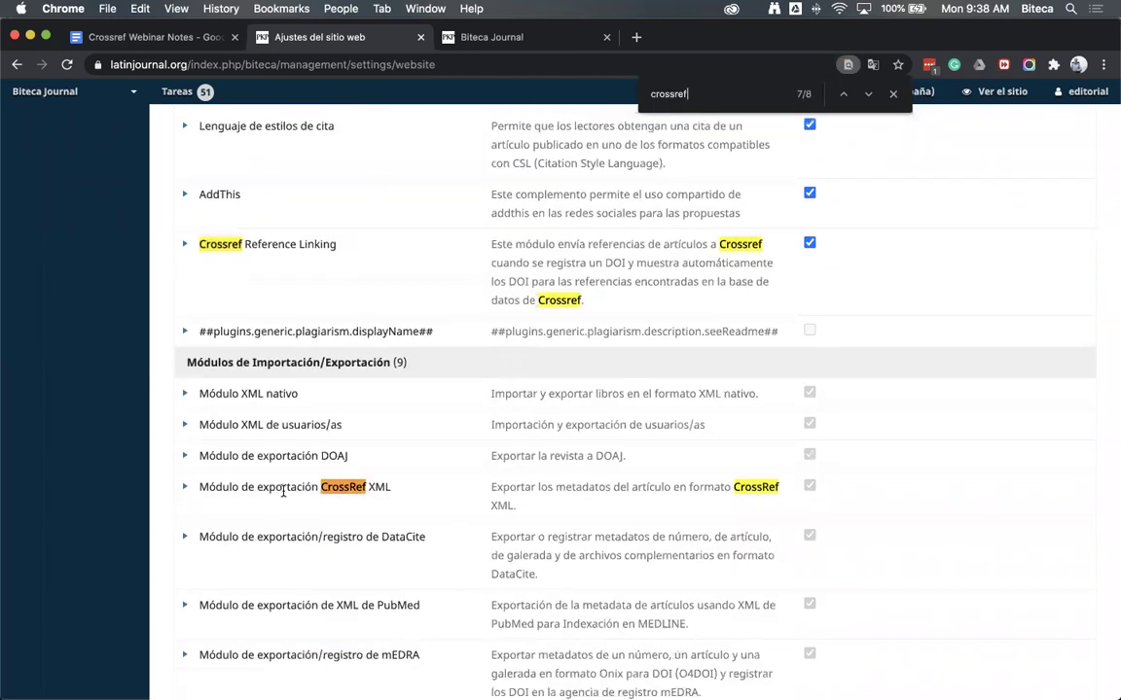
left_click(459, 515)
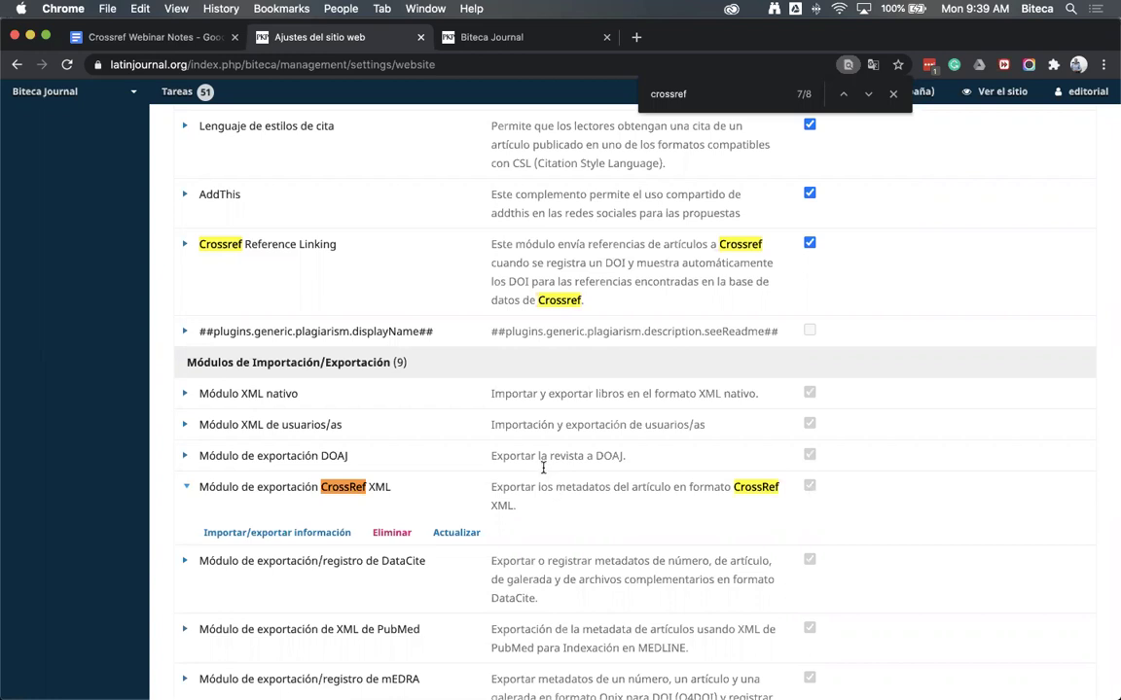
scroll(491, 428, "down", 10)
key("super+r")
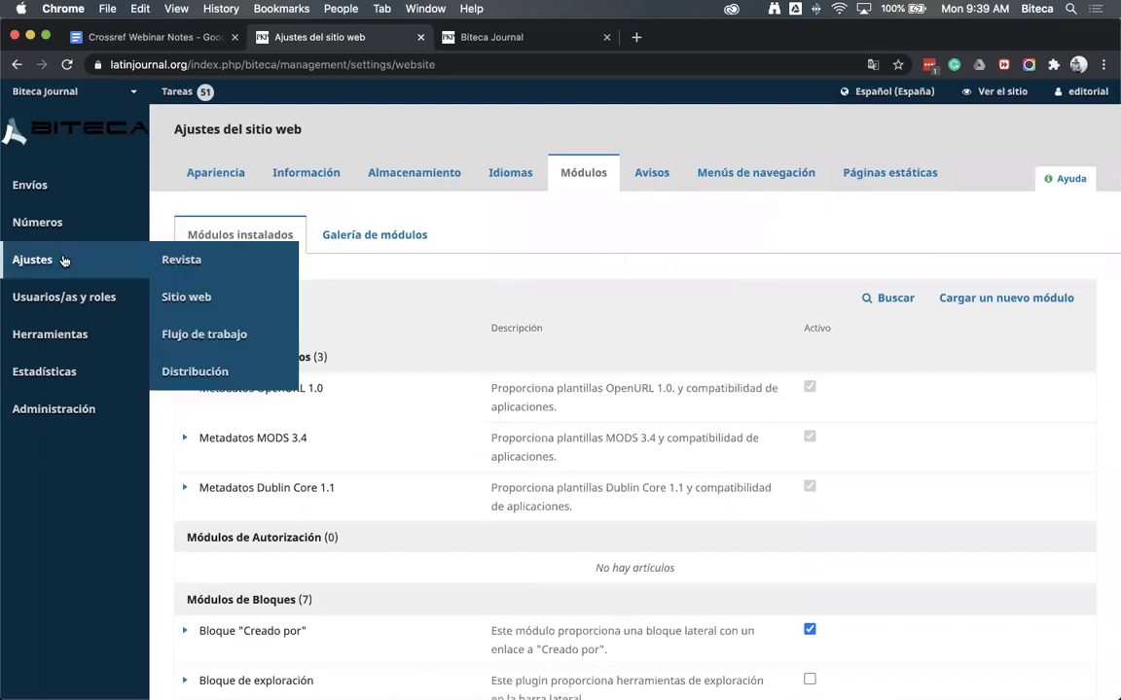
Edit upcoming issue Vol. 20 Núm. 1 (2020) and open 'La carga de Metadatos en OJS: una revisión práctica' metadata
mouse_move(68, 227)
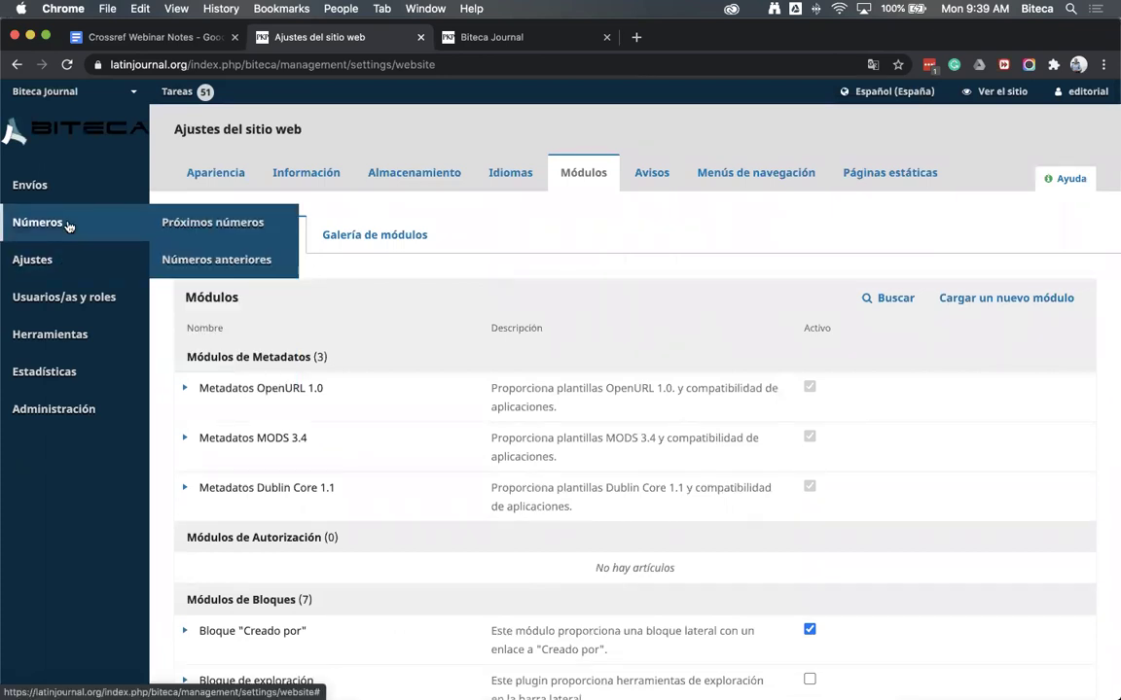
left_click(69, 227)
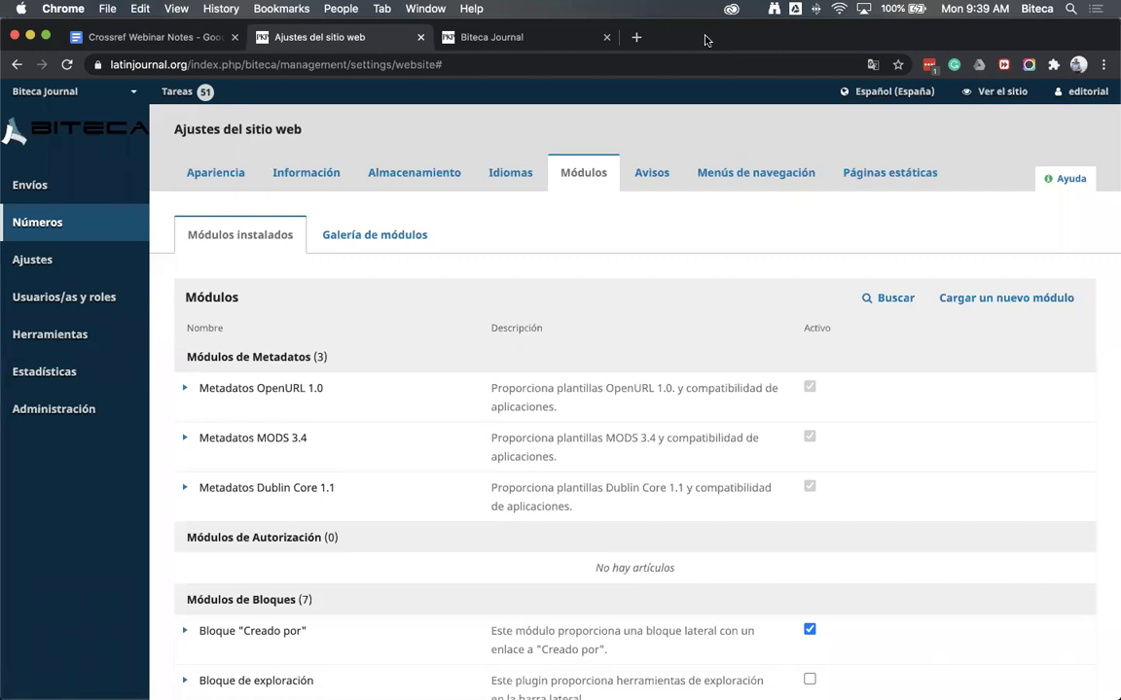
mouse_move(217, 257)
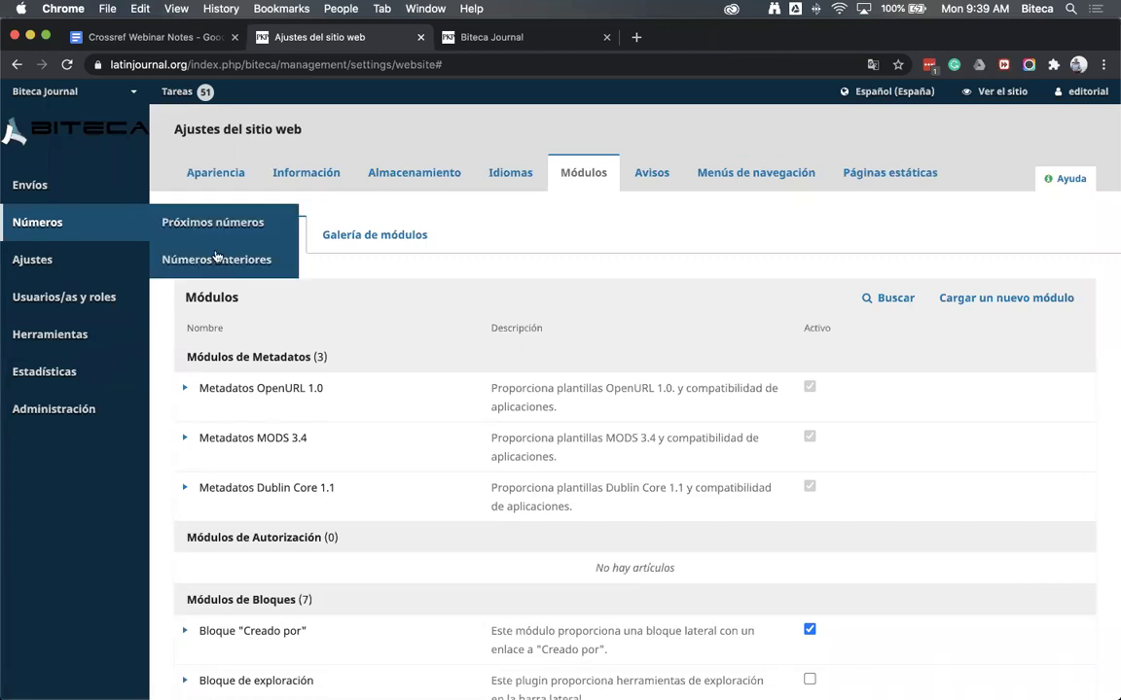
left_click(73, 223)
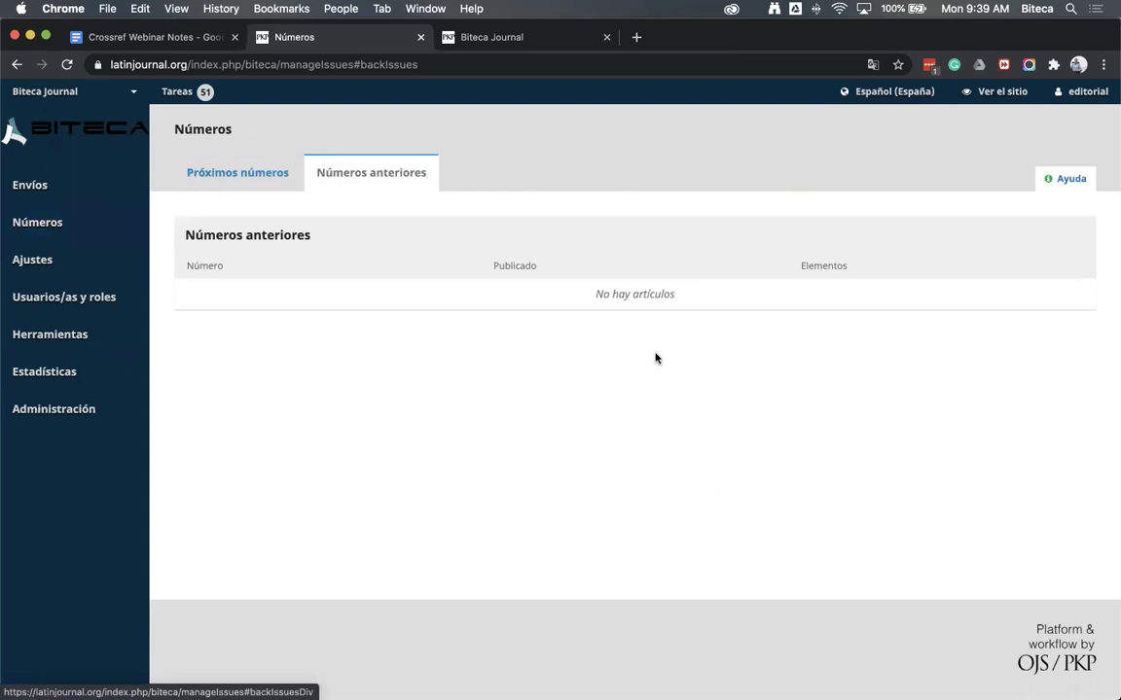
left_click(205, 184)
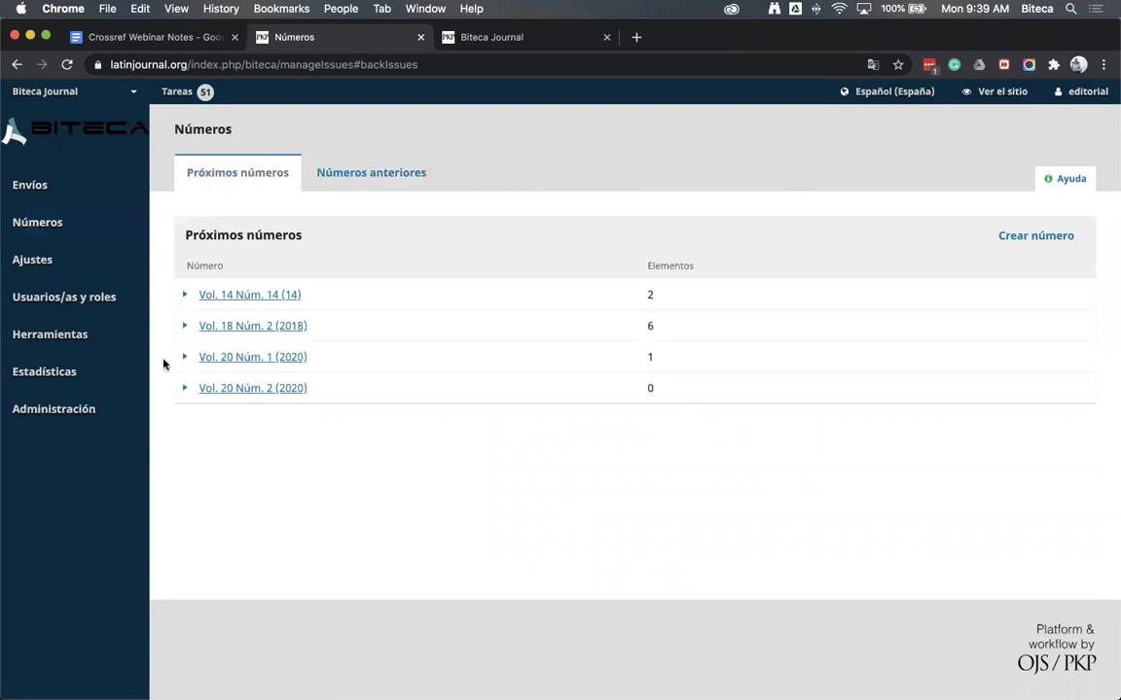
left_click(194, 356)
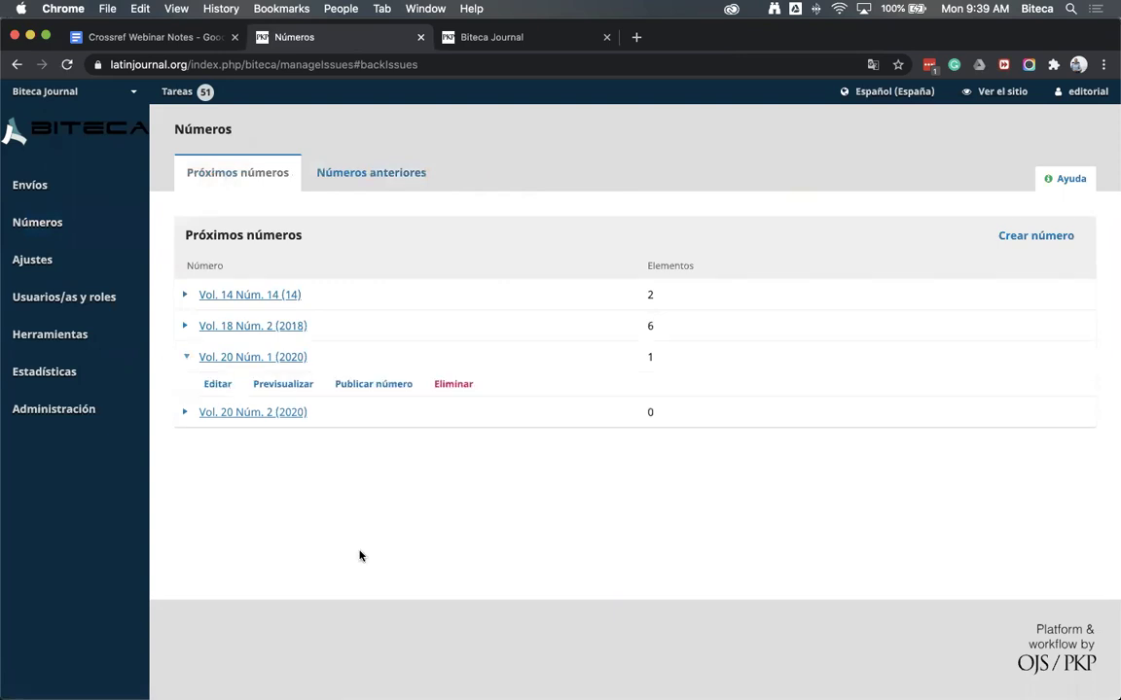
left_click(218, 385)
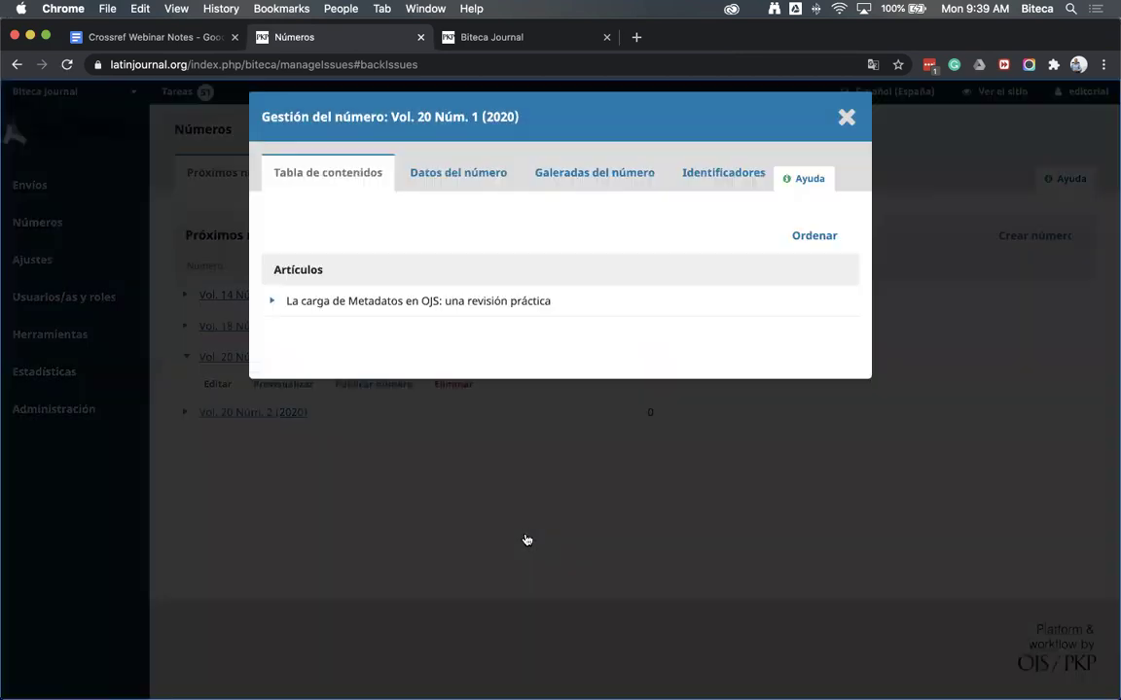
left_click(273, 303)
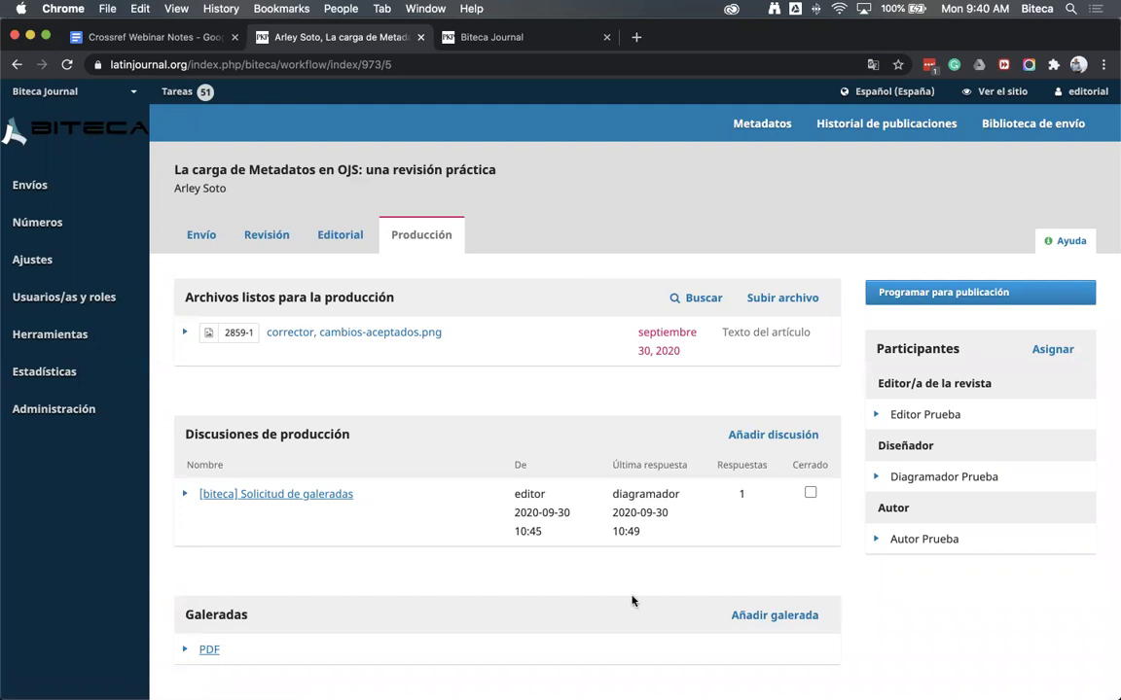
left_click(767, 132)
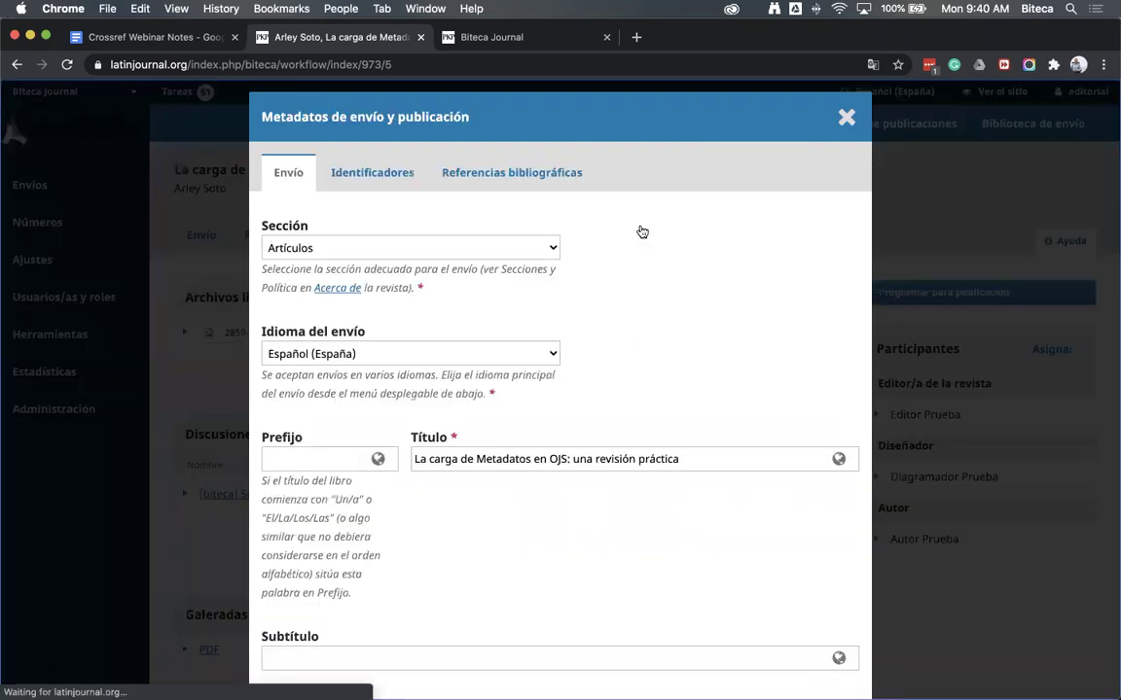
Scroll through the article metadata and inspect the author's details and ORCID without saving
scroll(398, 202, "down", 2)
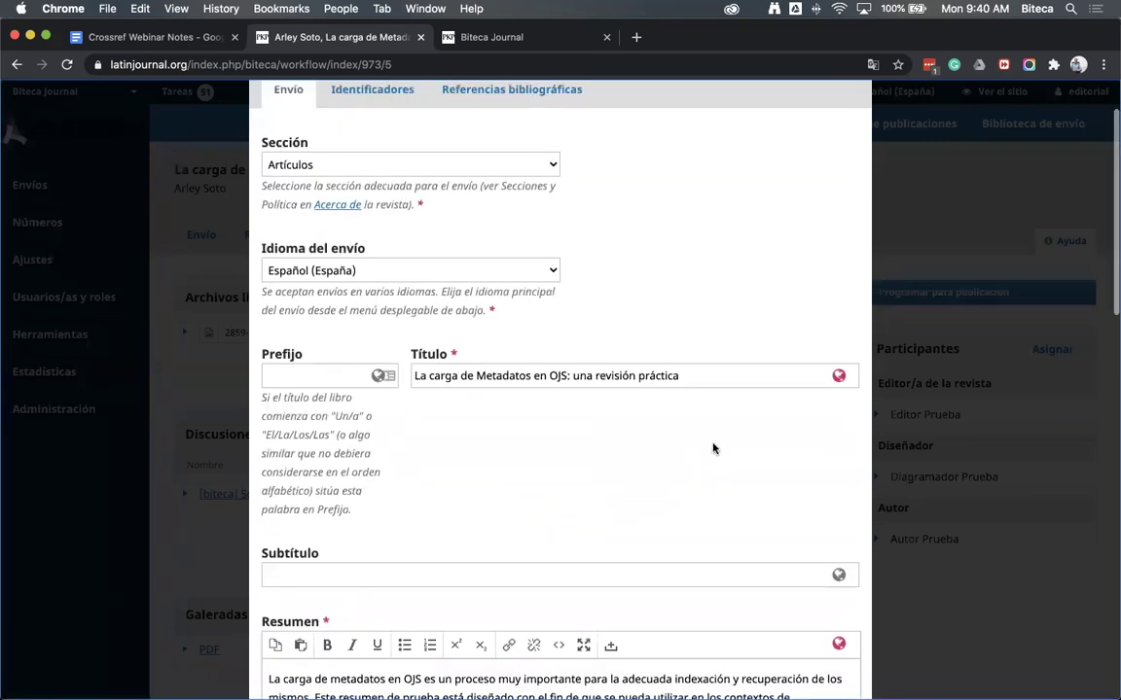
scroll(714, 448, "down", 5)
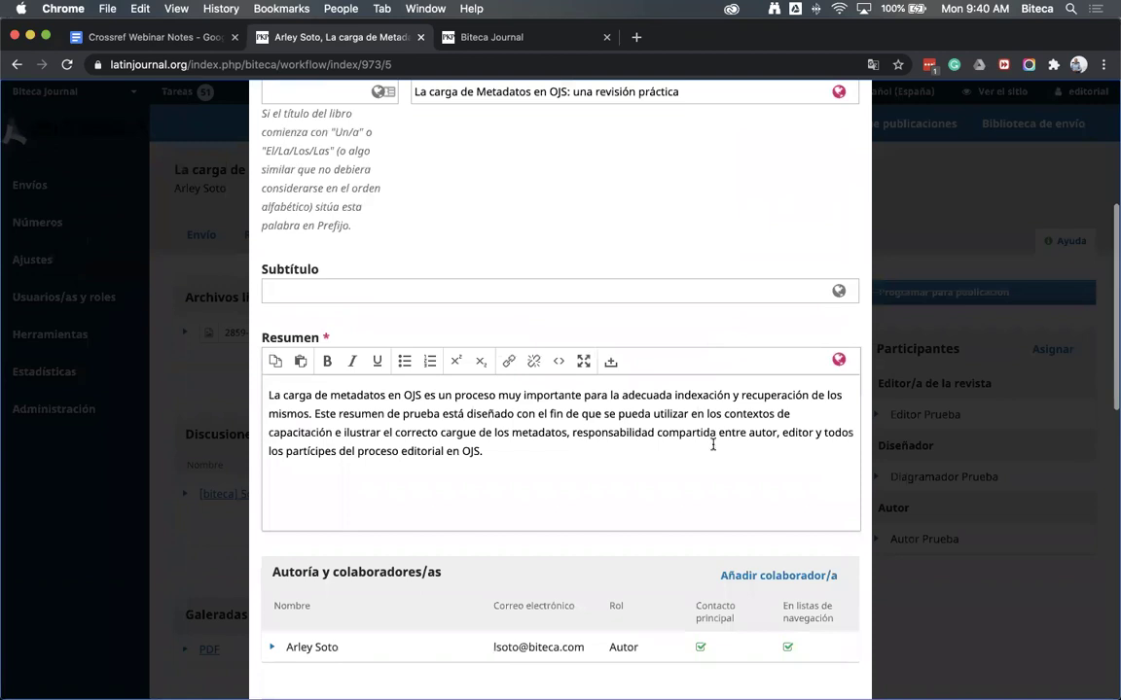
scroll(713, 448, "down", 4)
scroll(253, 358, "down", 1)
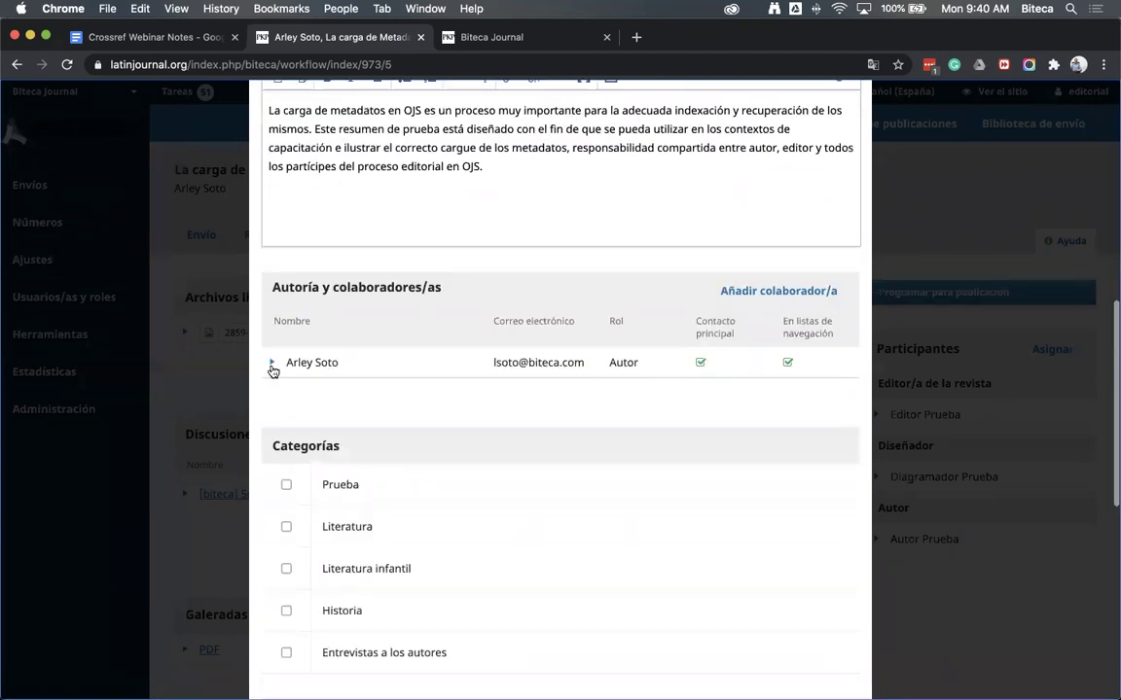
left_click(311, 401)
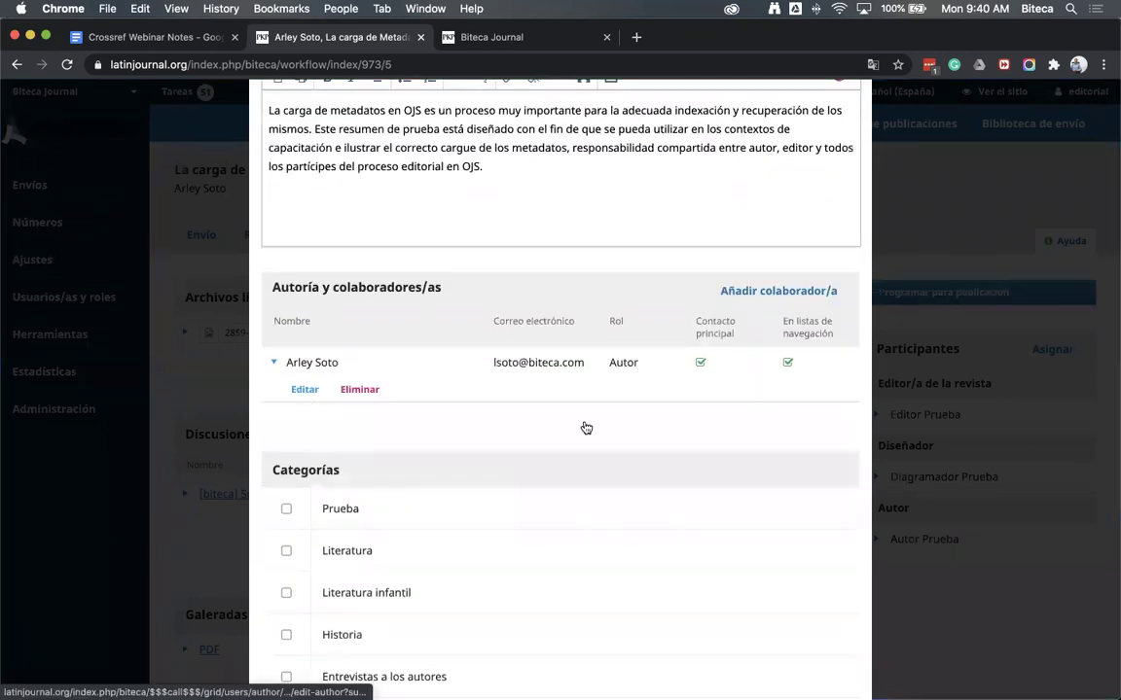
scroll(450, 438, "down", 3)
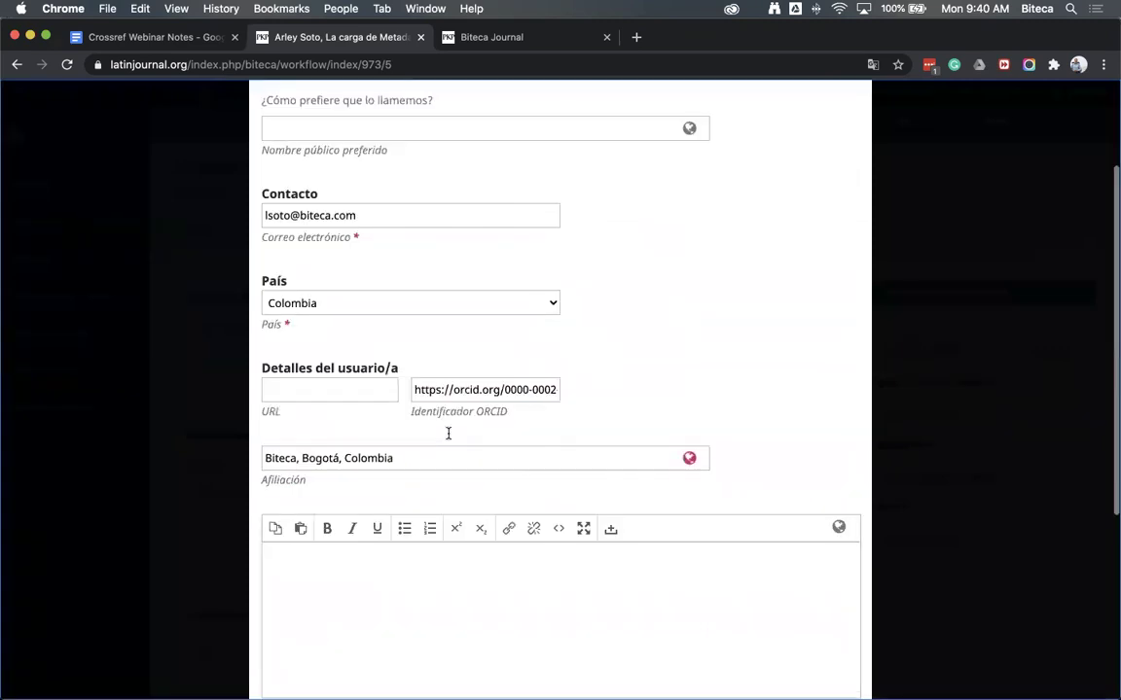
left_click(446, 390)
scroll(720, 426, "down", 4)
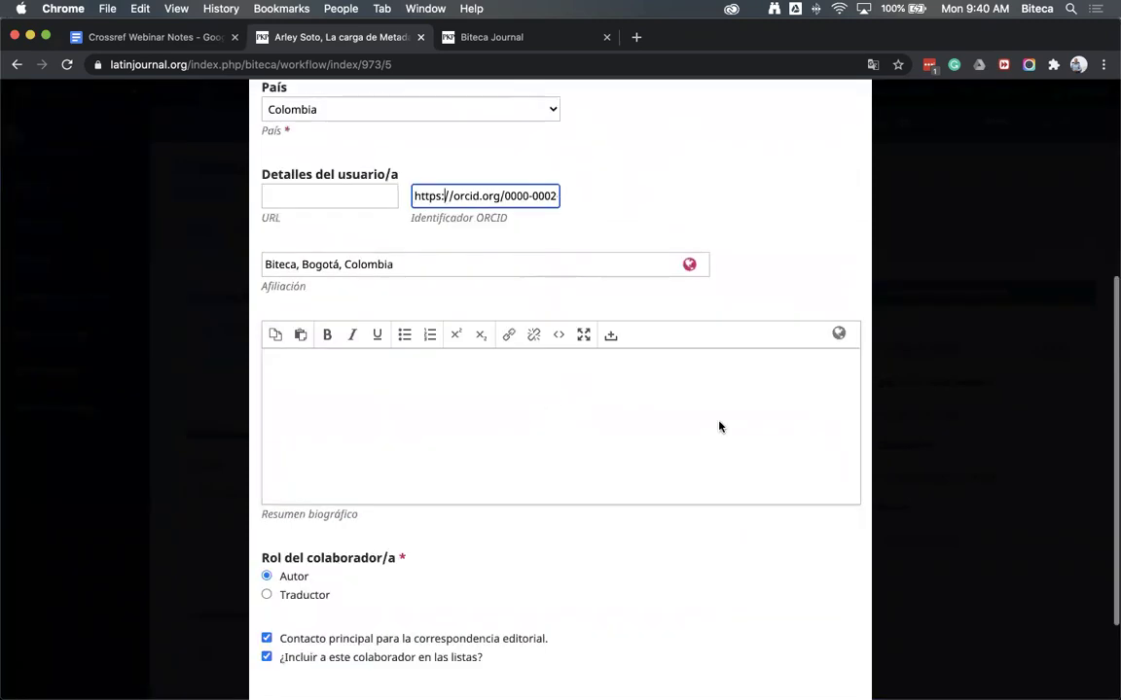
scroll(714, 425, "down", 3)
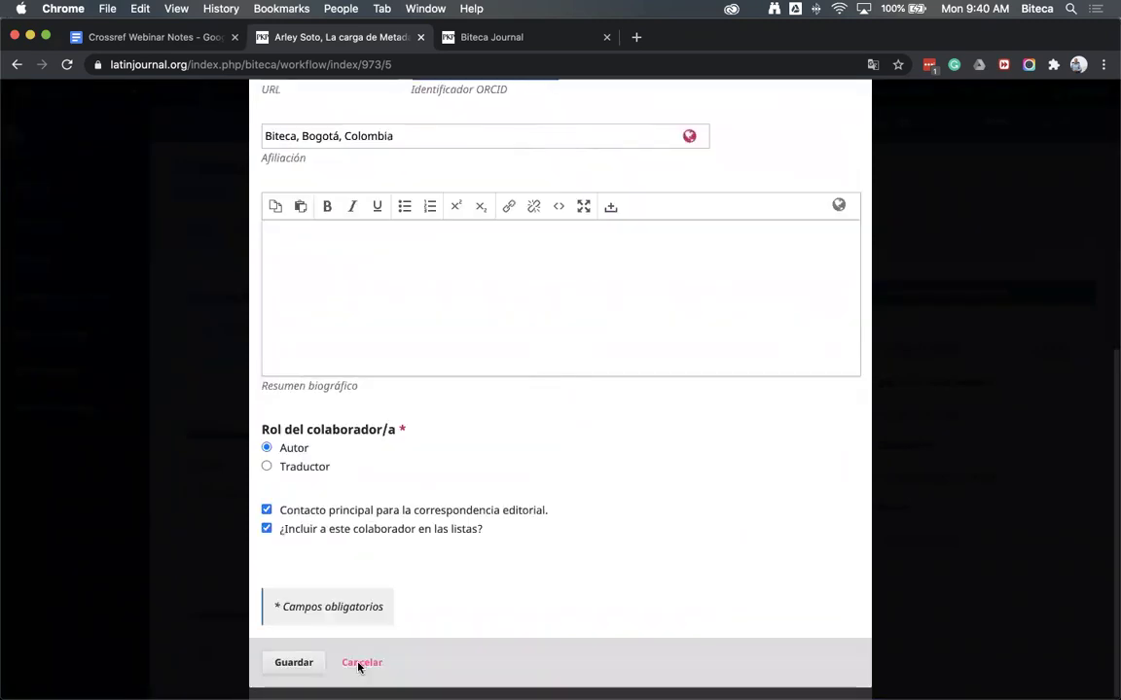
left_click(360, 662)
Scroll to Datos de financiación and start a new funding entry
scroll(610, 481, "down", 2)
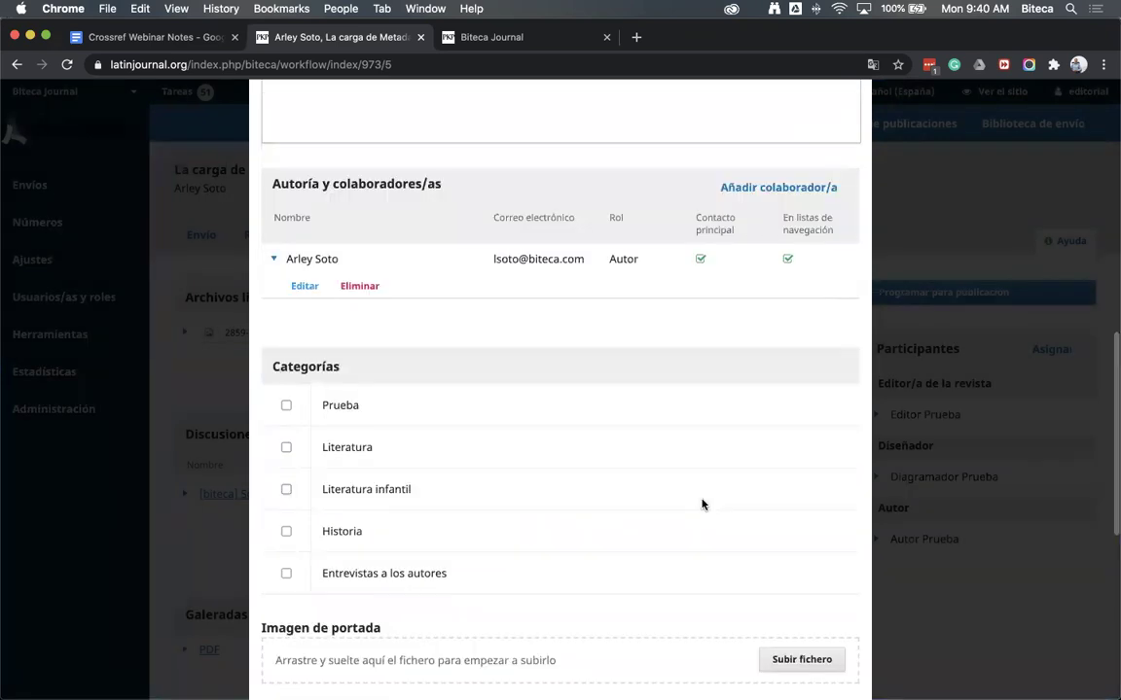
scroll(558, 515, "down", 5)
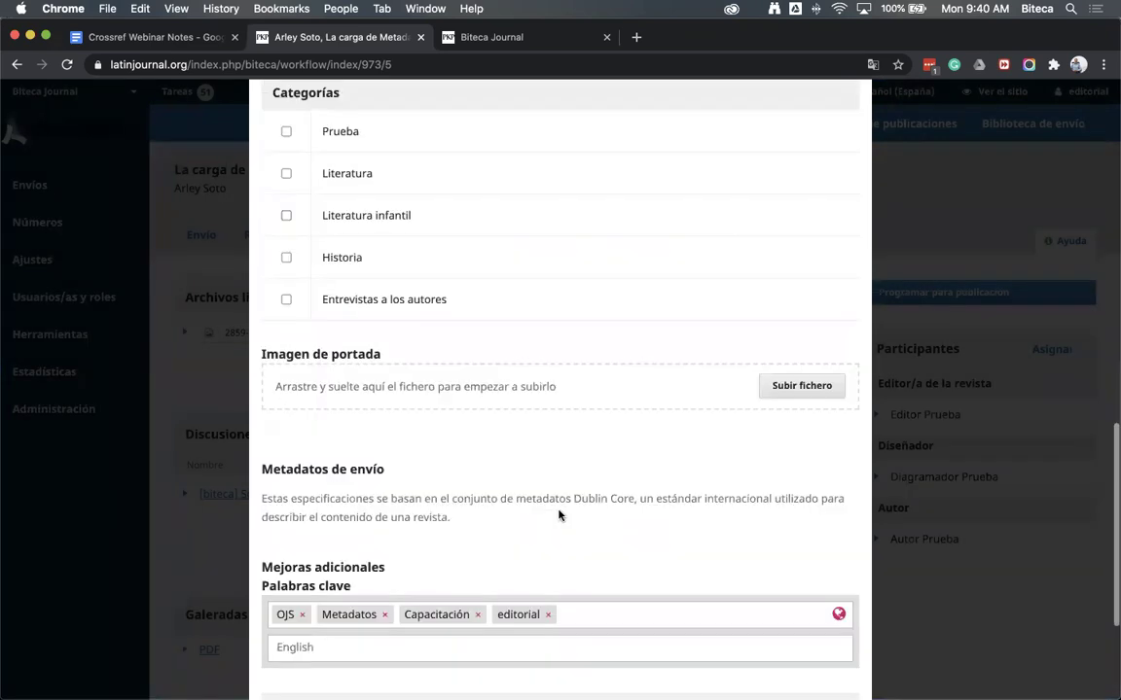
scroll(559, 487, "down", 4)
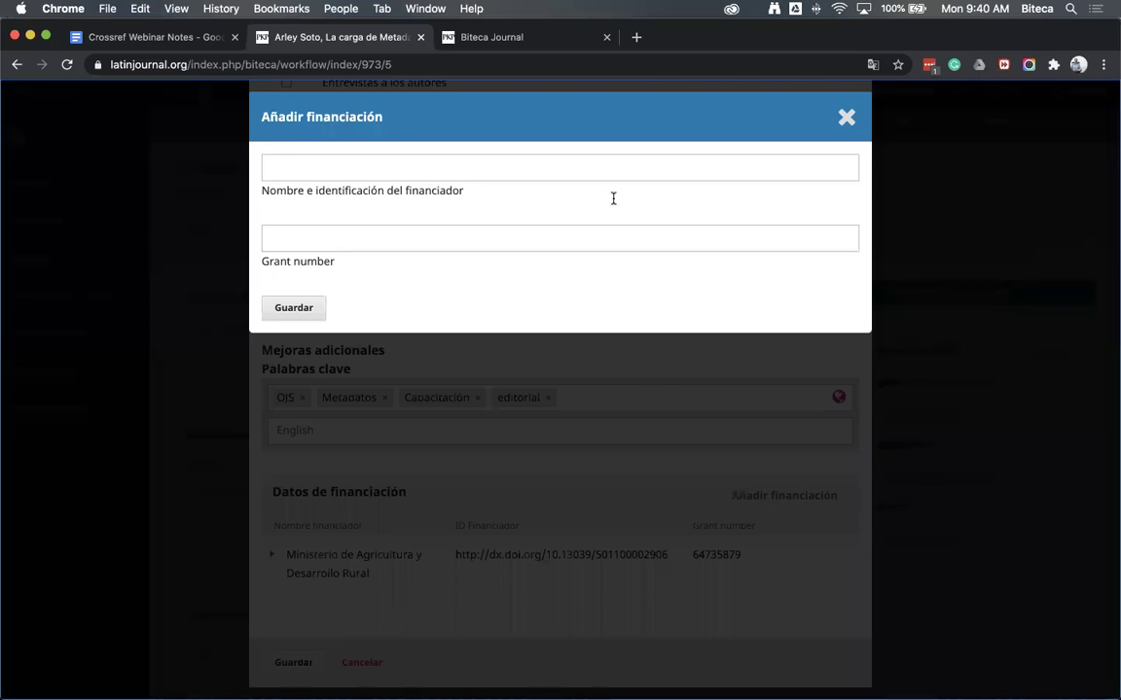
left_click(486, 171)
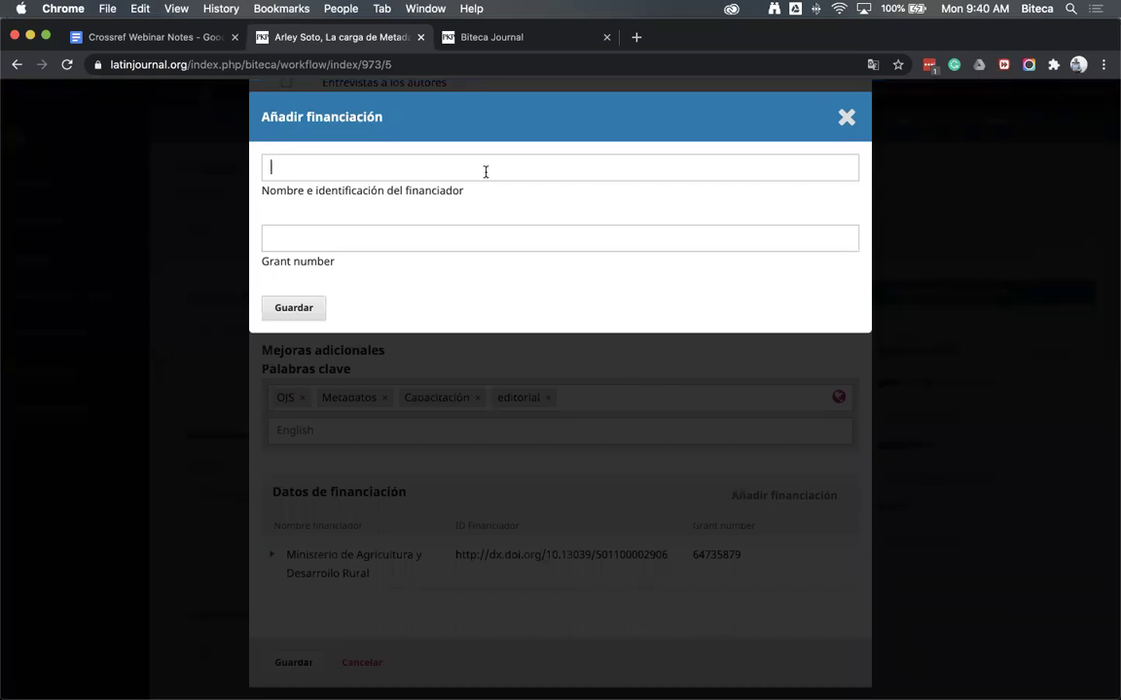
Save Fulbright Colombia with grant number 87645390 as a funder, then go to Referencias bibliográficas
type("Colombia")
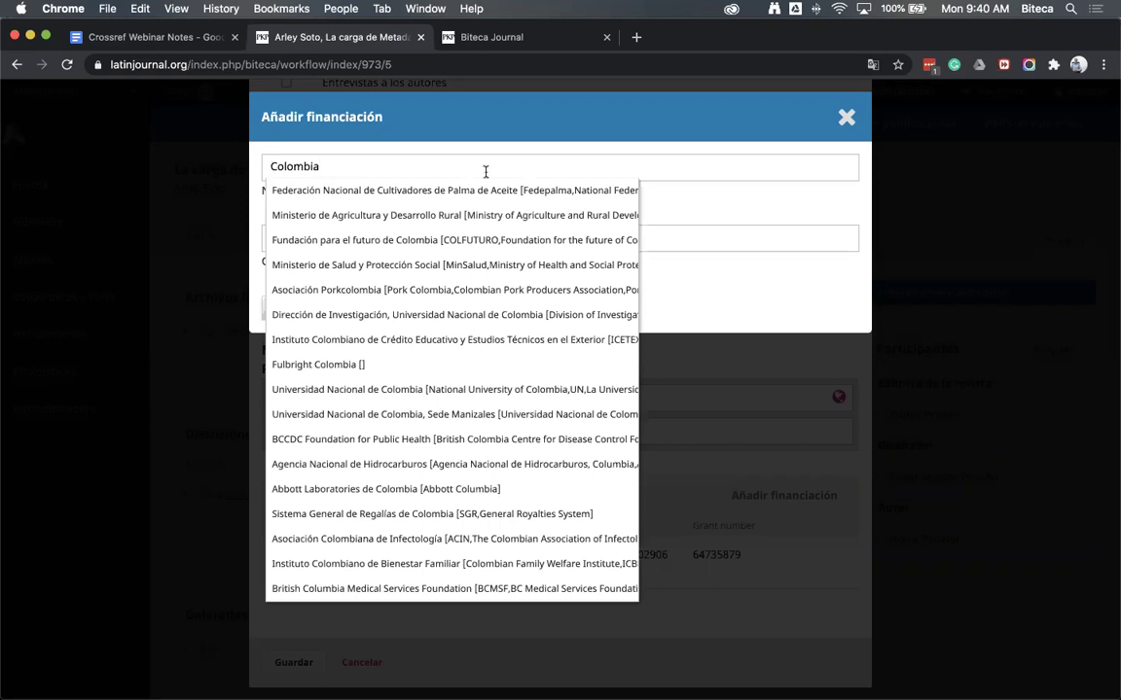
left_click(337, 369)
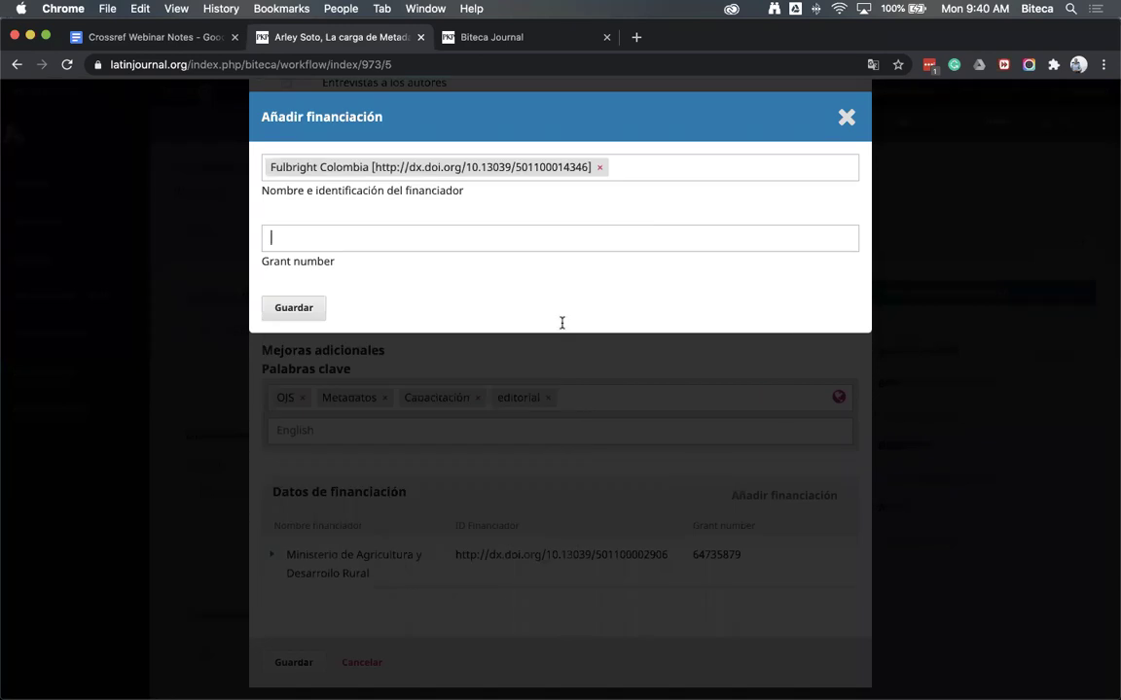
type("87645390")
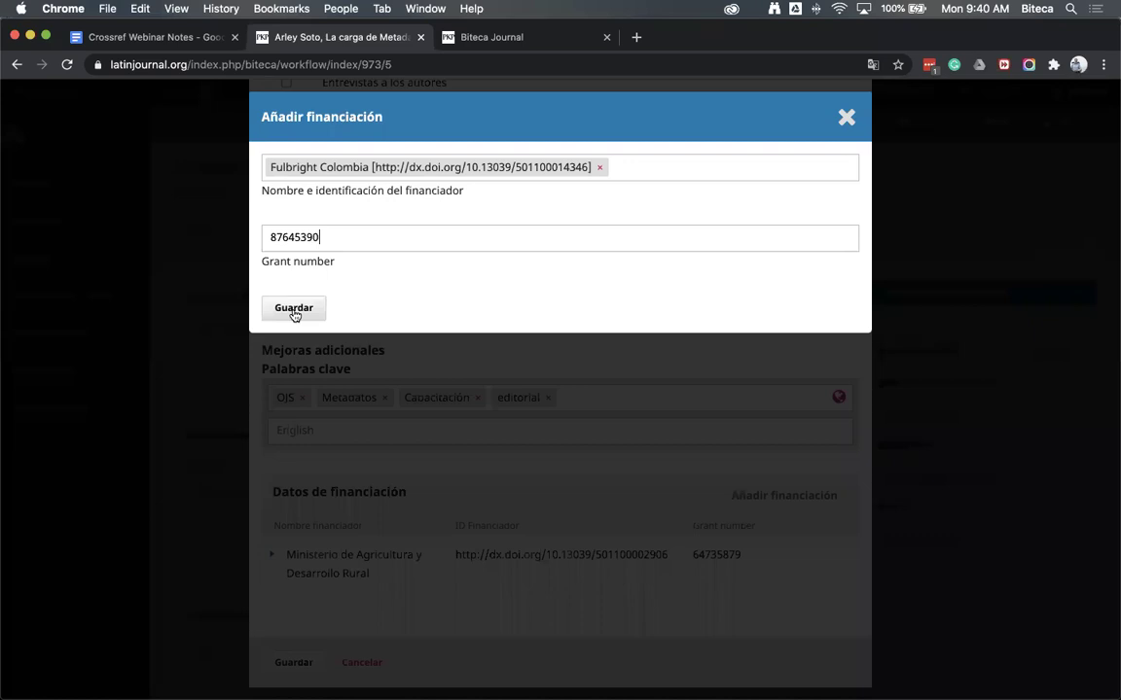
left_click(294, 309)
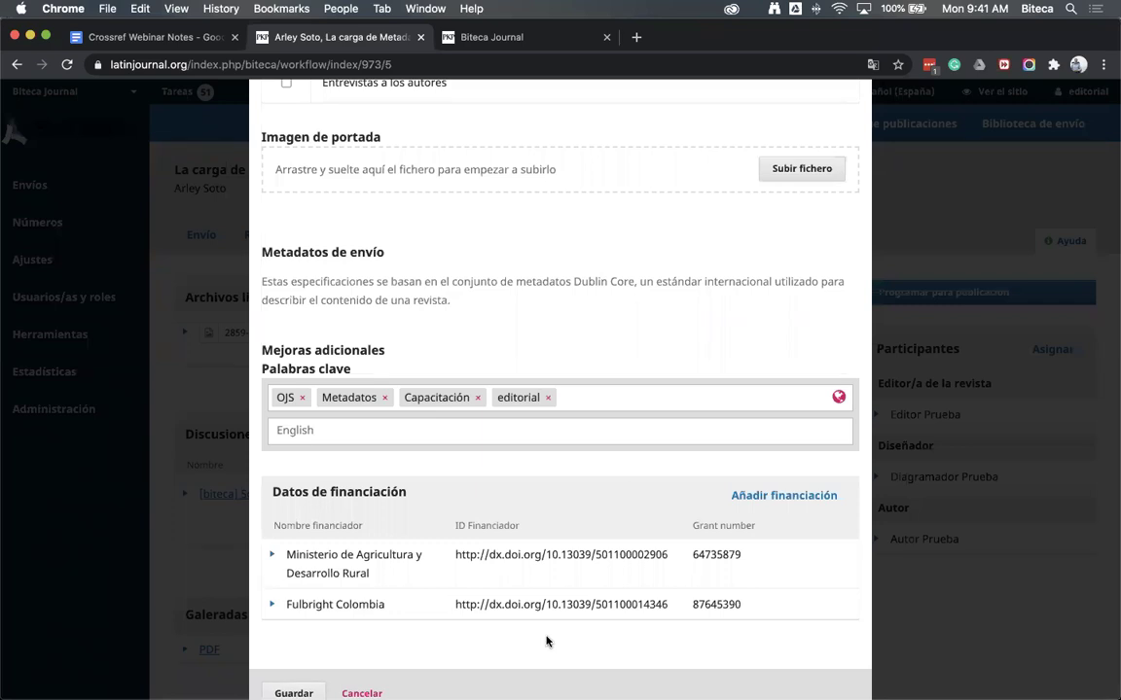
scroll(707, 591, "down", 1)
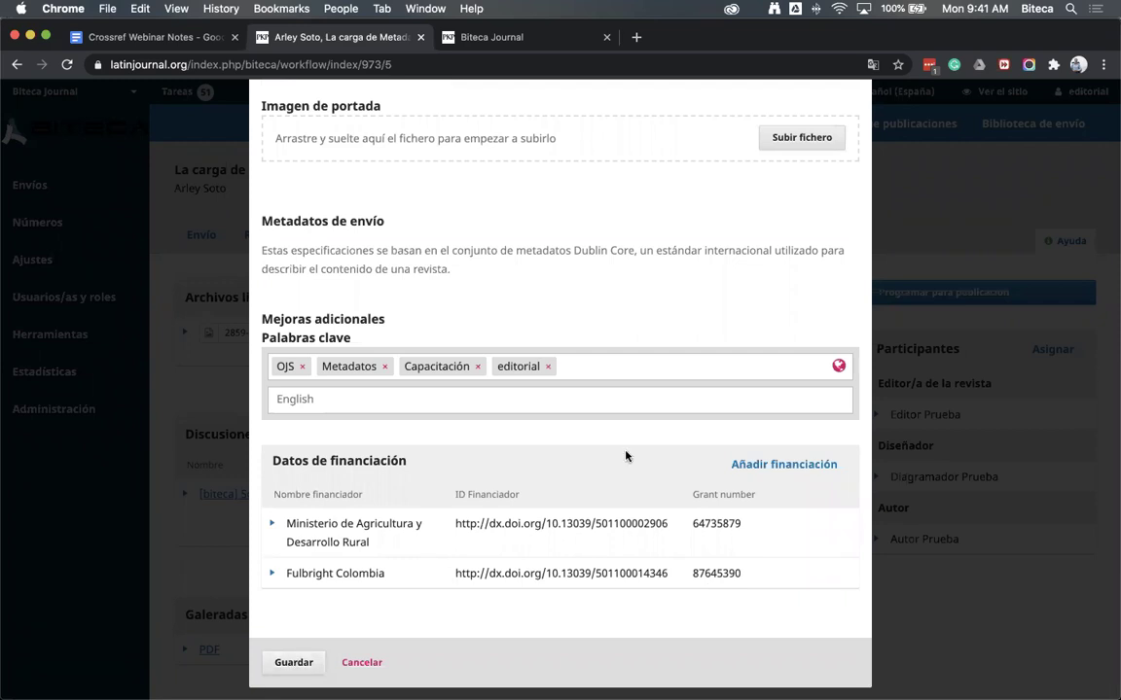
scroll(625, 456, "up", 10)
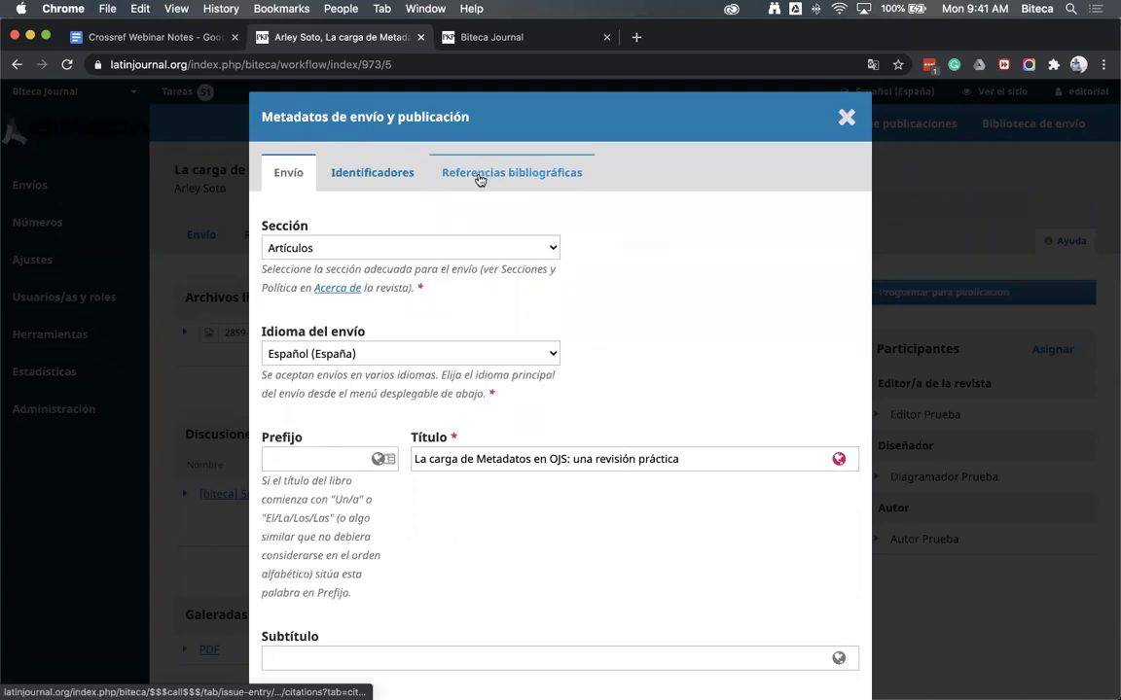
left_click(512, 172)
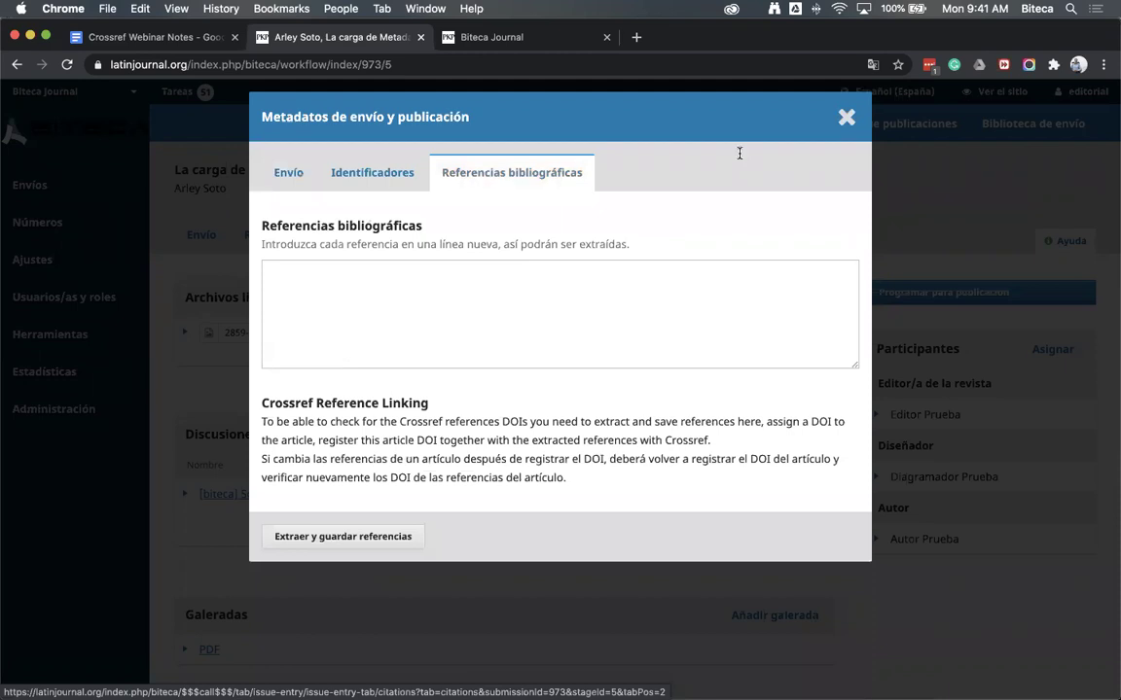
Copy the five references from the Crossref notes document into the article's references box
key("Tab")
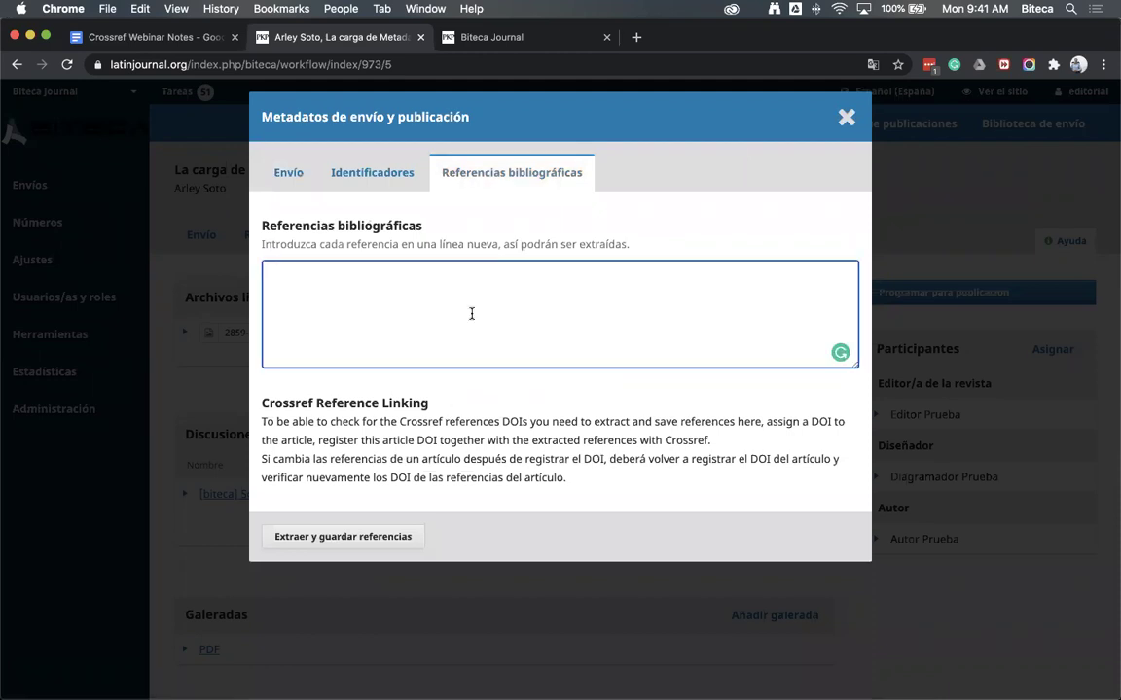
left_click(178, 44)
key("super+shift+Down")
key("super+c")
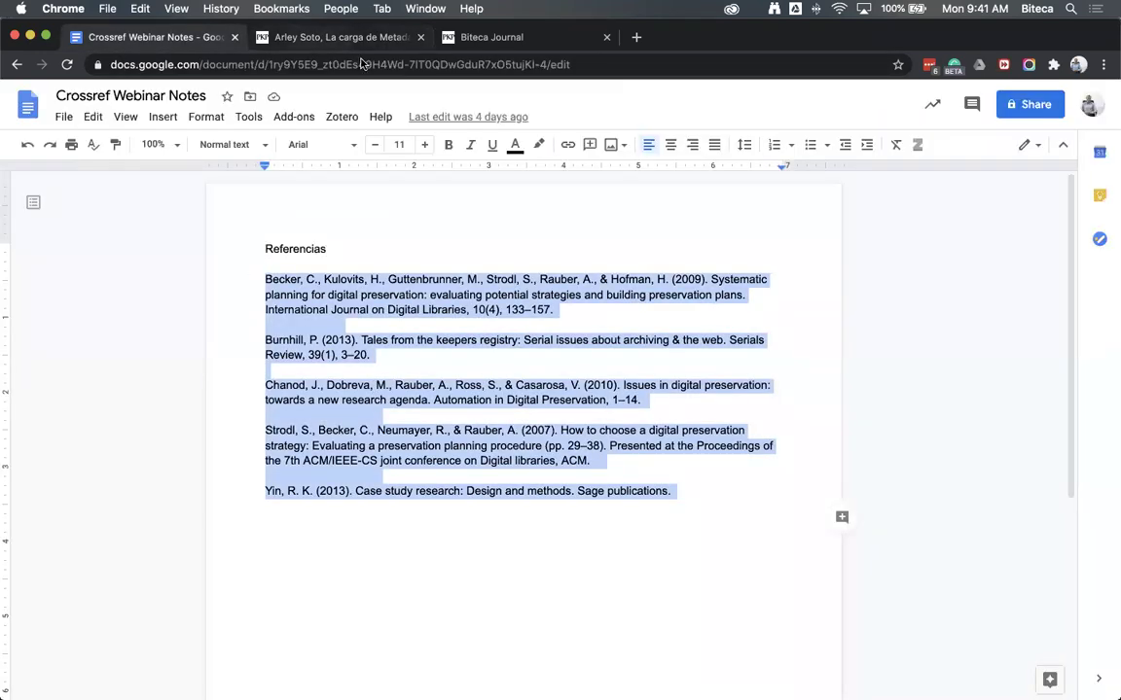
left_click(318, 41)
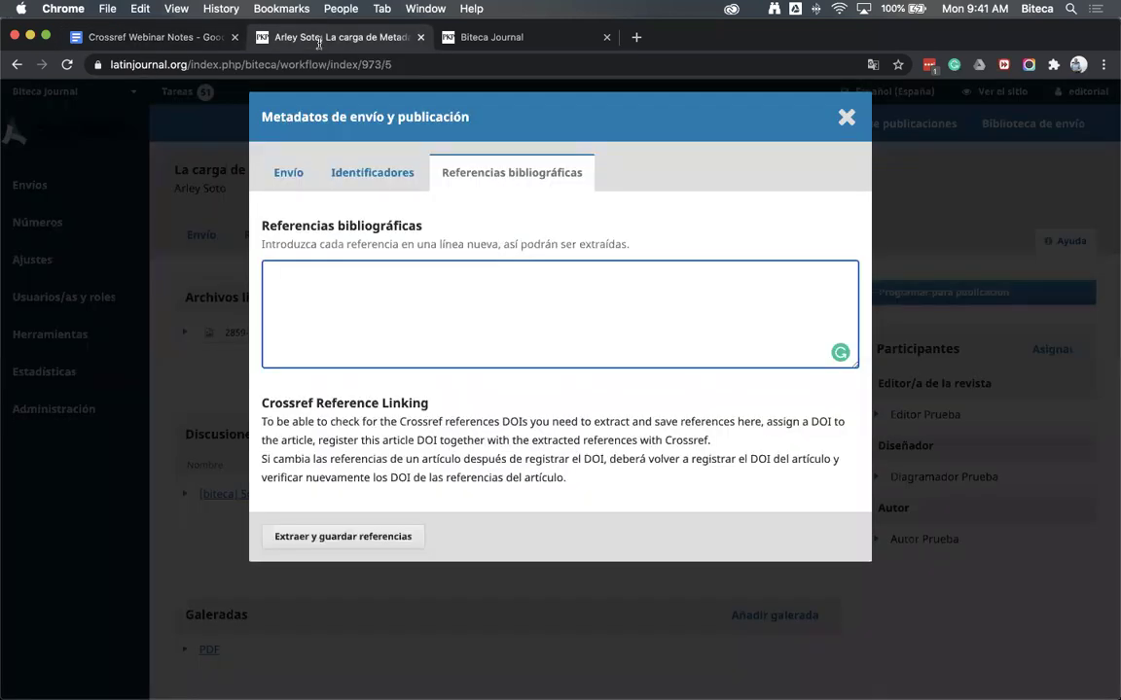
key("super+v")
Extract and save the pasted references, check the Referencias extraídas list, and close the metadata window
scroll(654, 338, "up", 10)
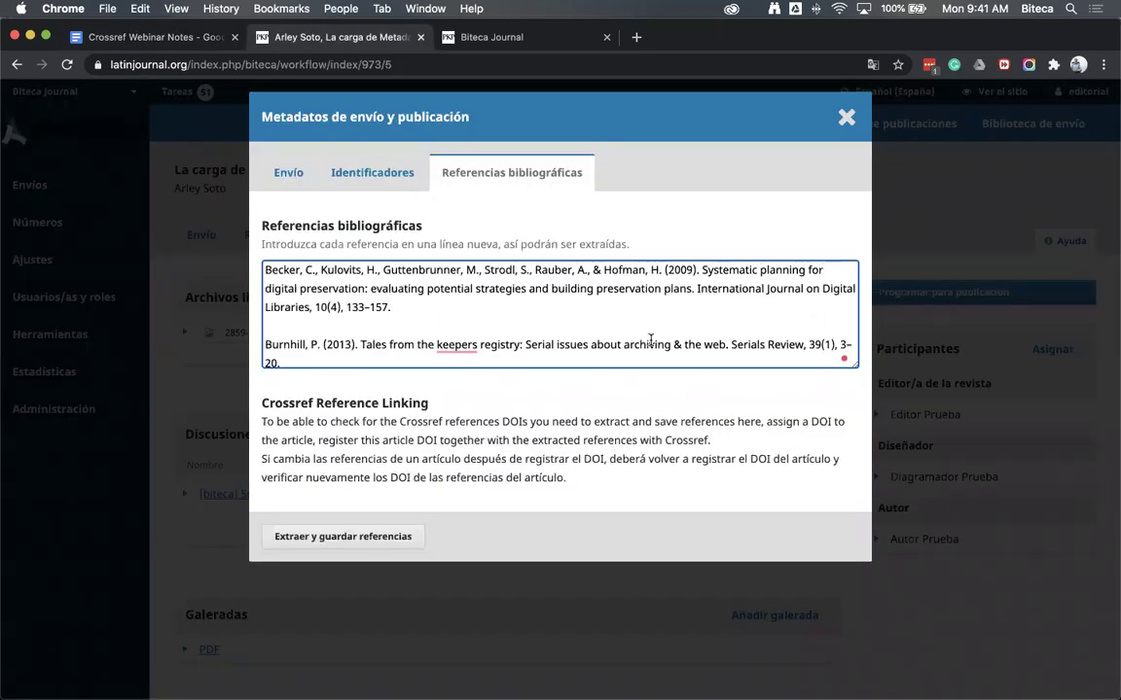
left_click(740, 511)
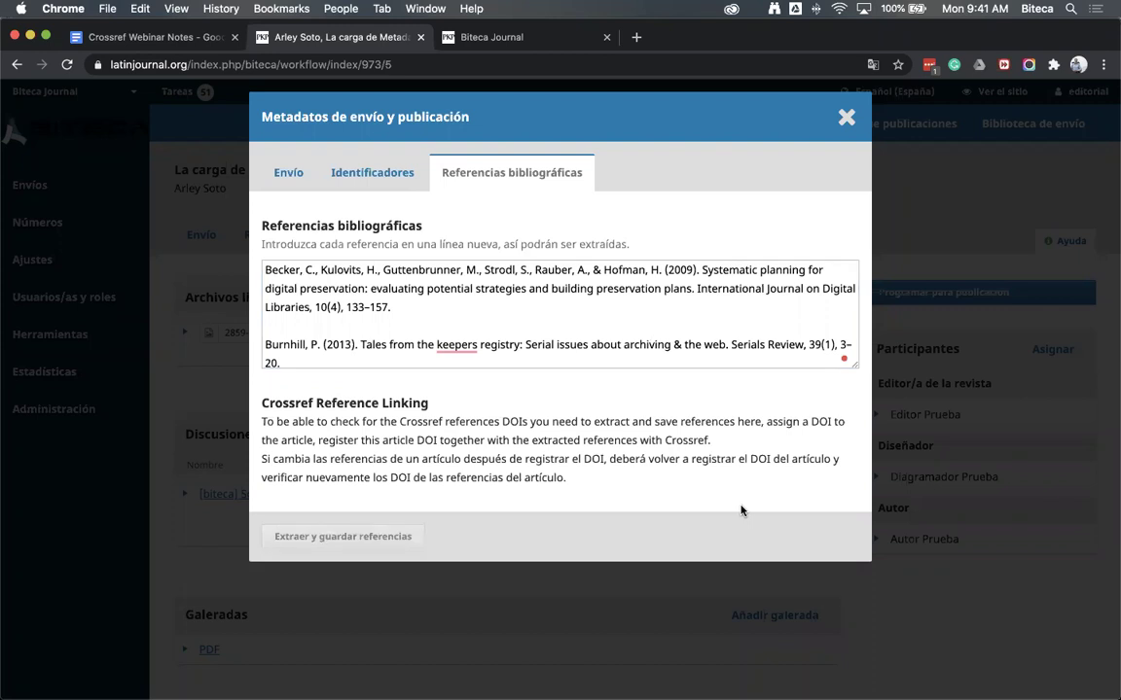
scroll(716, 558, "down", 1)
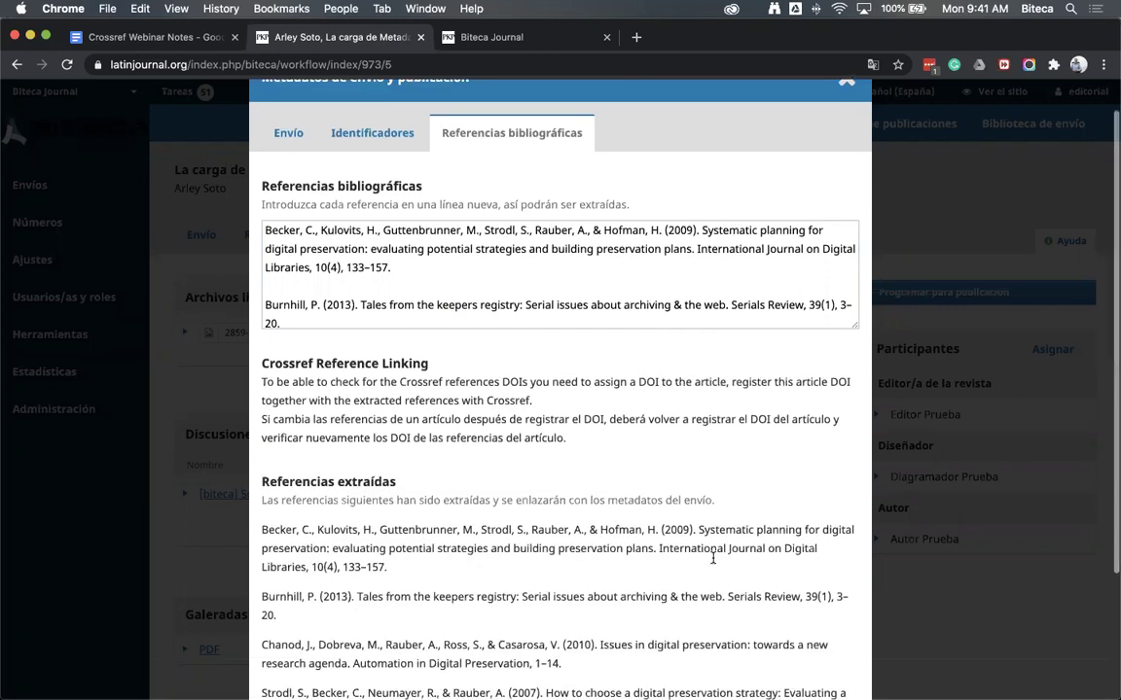
scroll(613, 568, "down", 2)
scroll(666, 495, "down", 2)
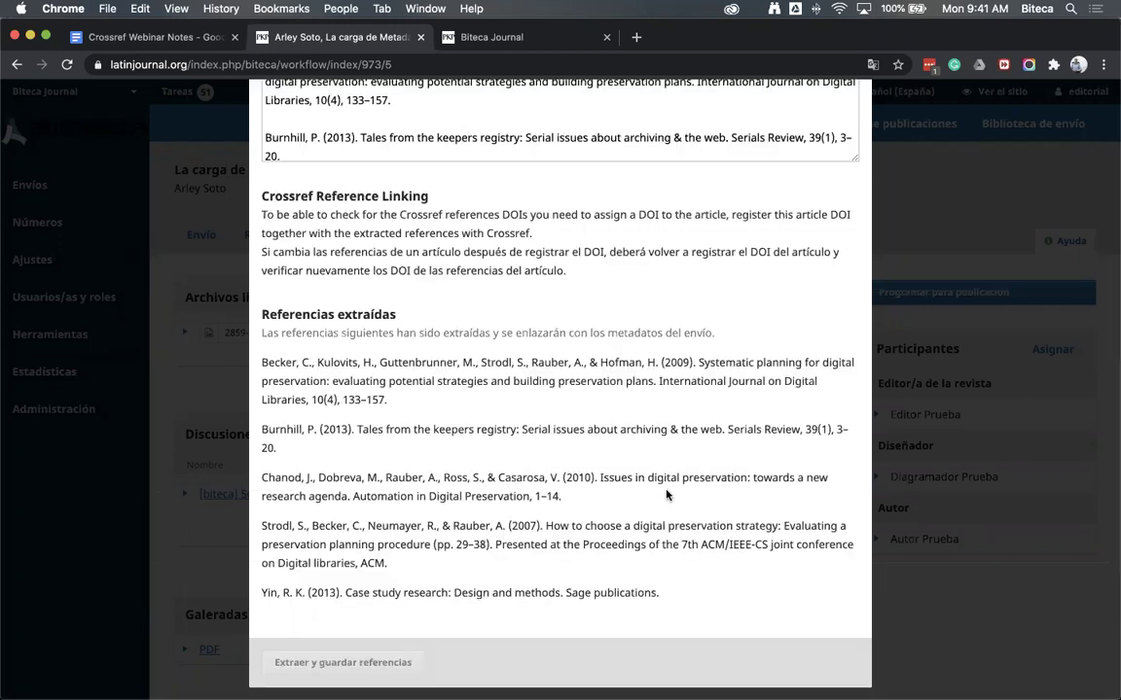
scroll(688, 441, "up", 5)
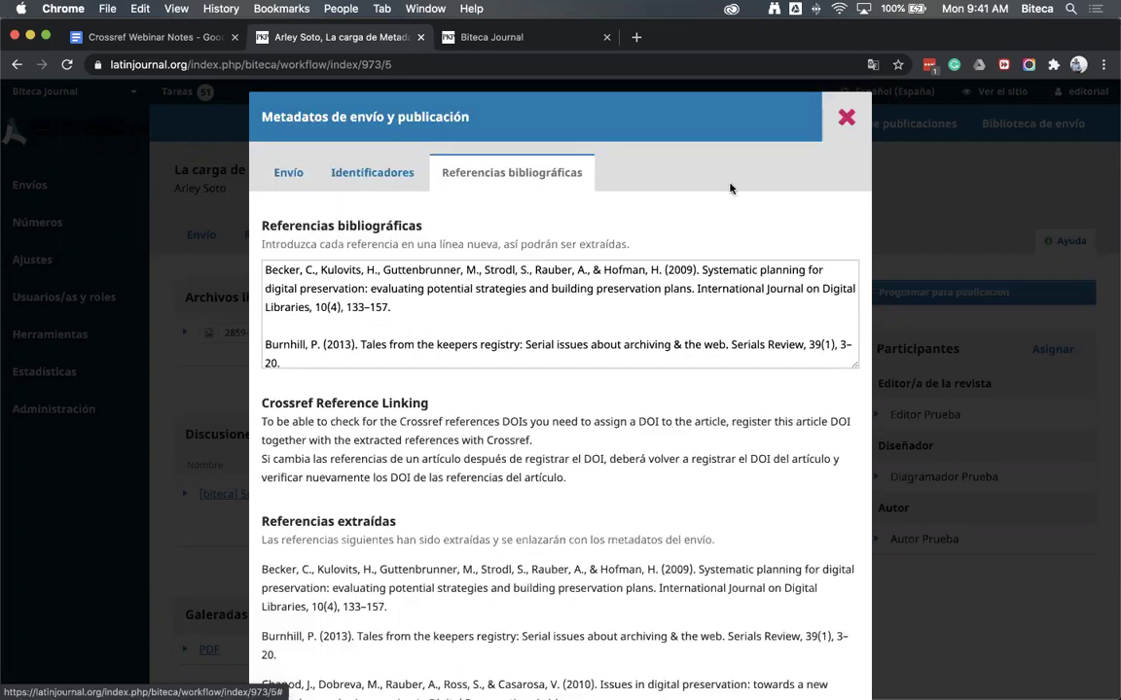
key("Escape")
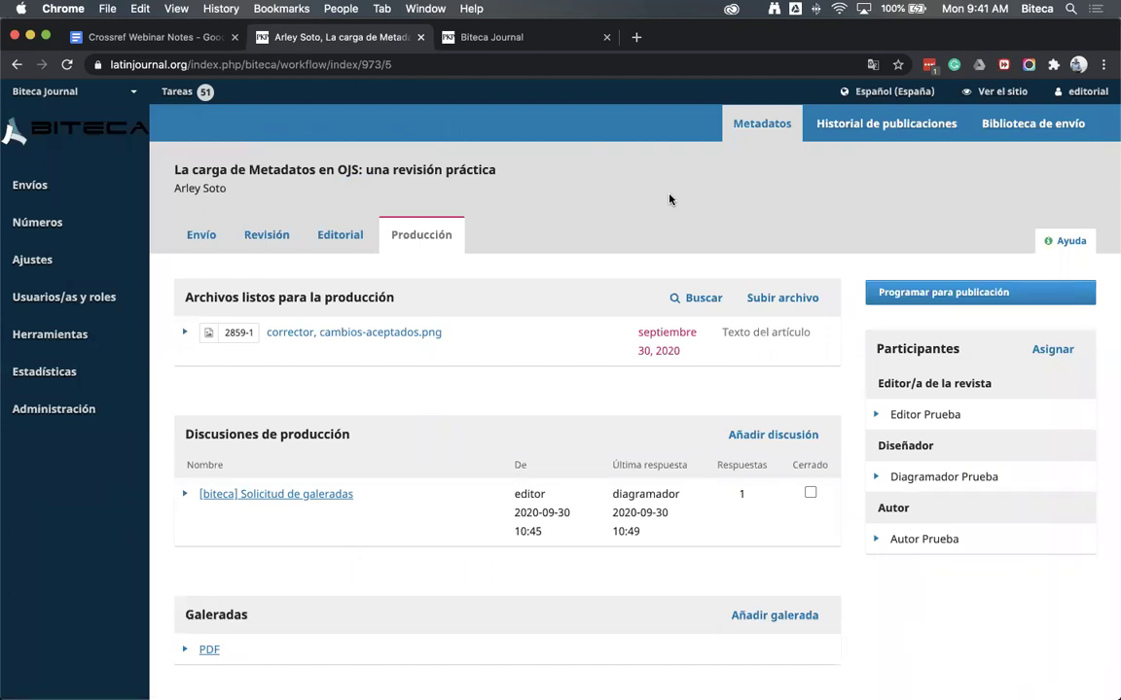
Publish Vol. 20 Núm. 1 (2020) with DOI 10.2356/biteca.v20i1 and no registered-user e-mail notification
mouse_move(70, 226)
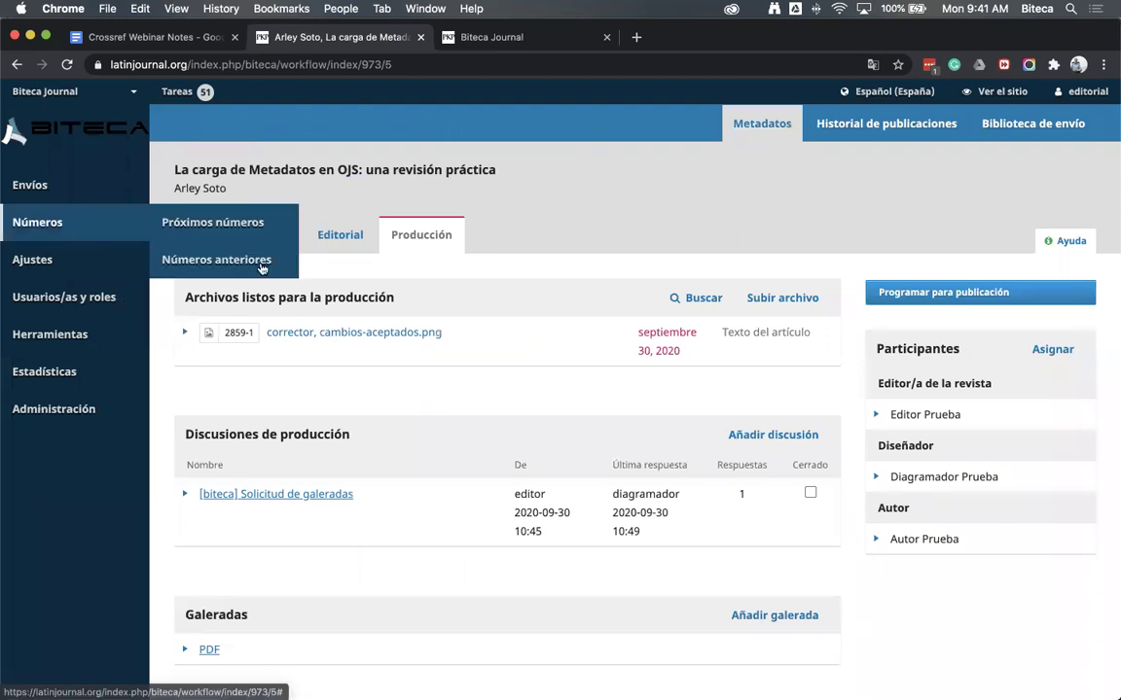
left_click(261, 269)
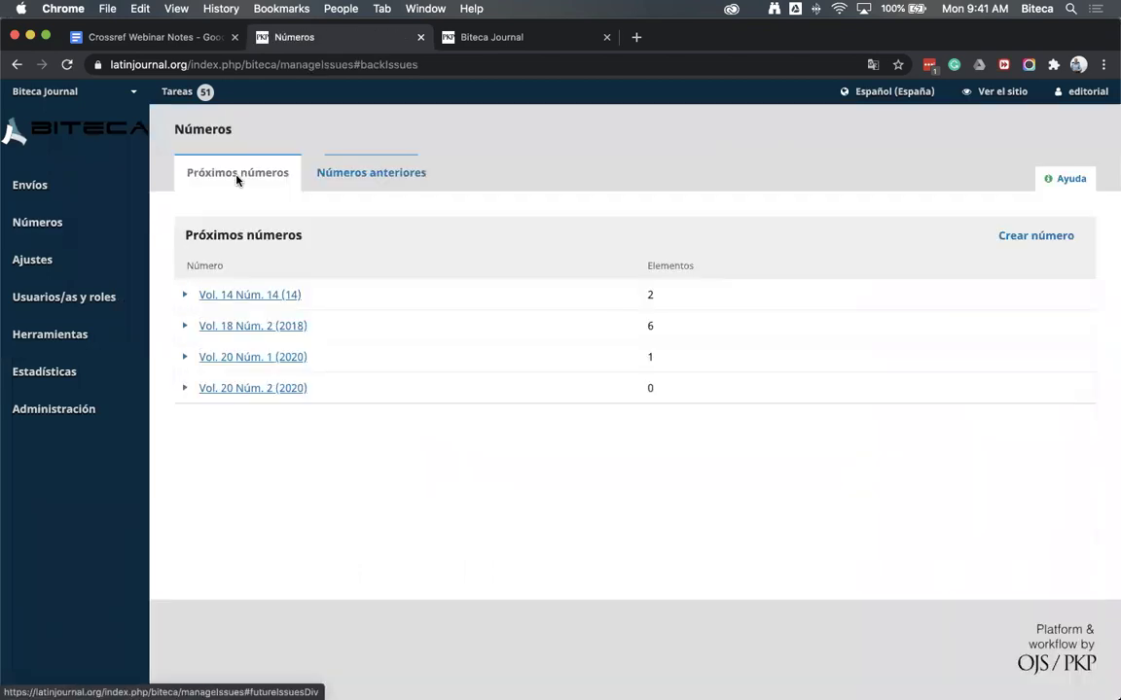
left_click(185, 357)
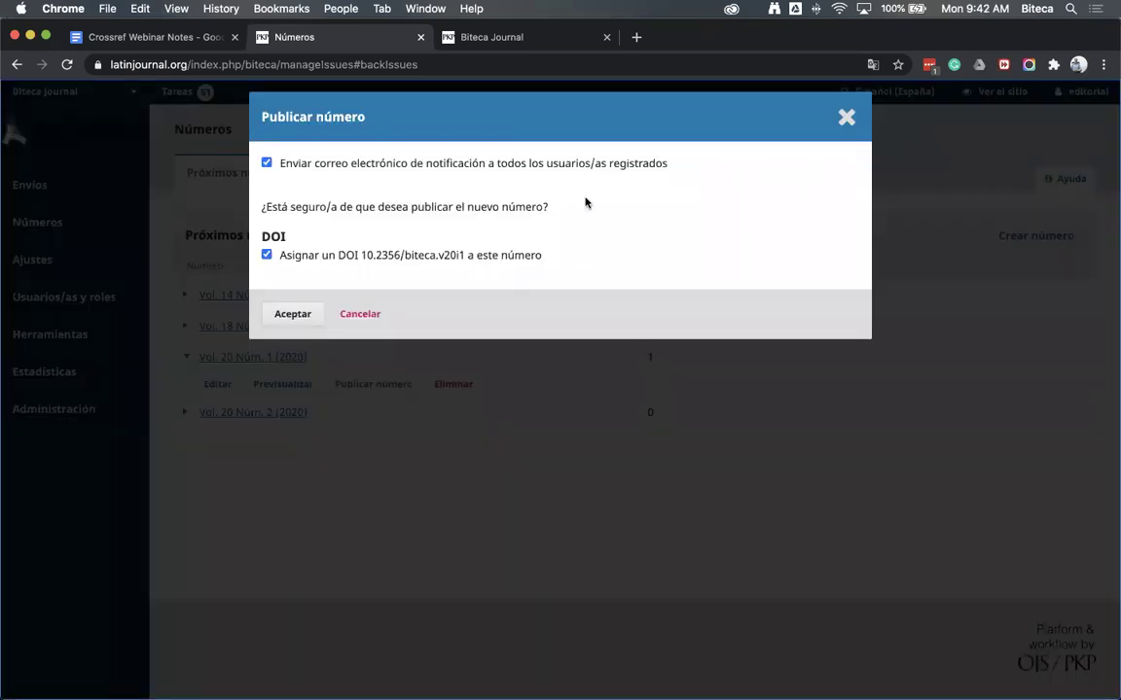
left_click(266, 162)
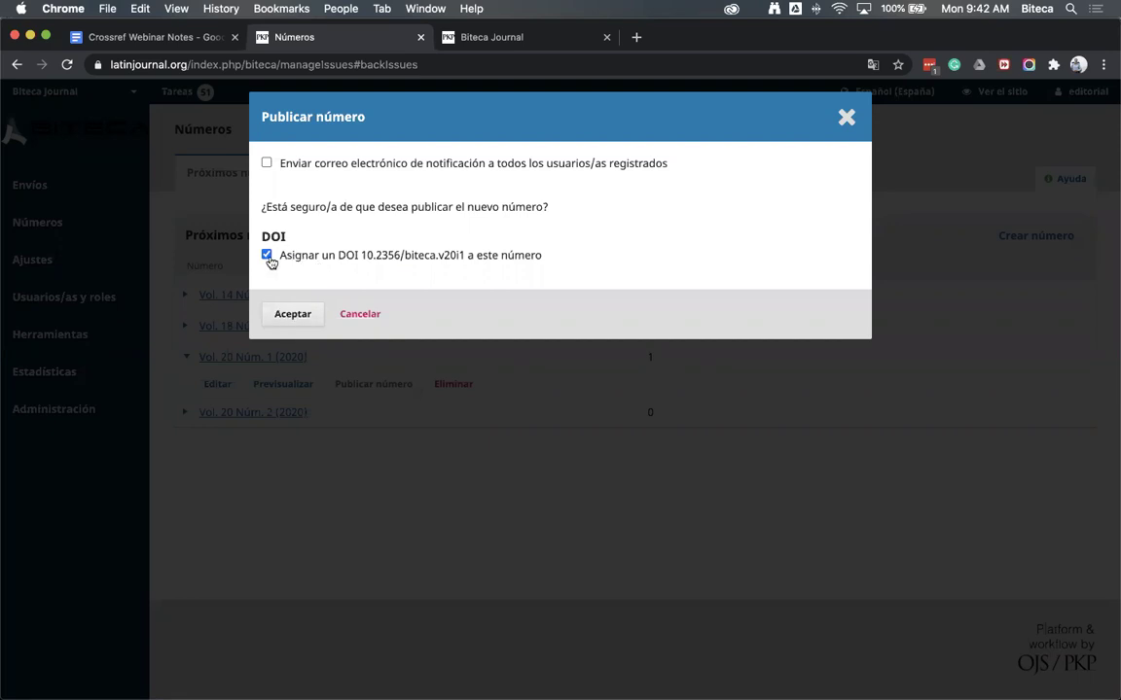
left_click(267, 255)
key("space")
left_click(292, 314)
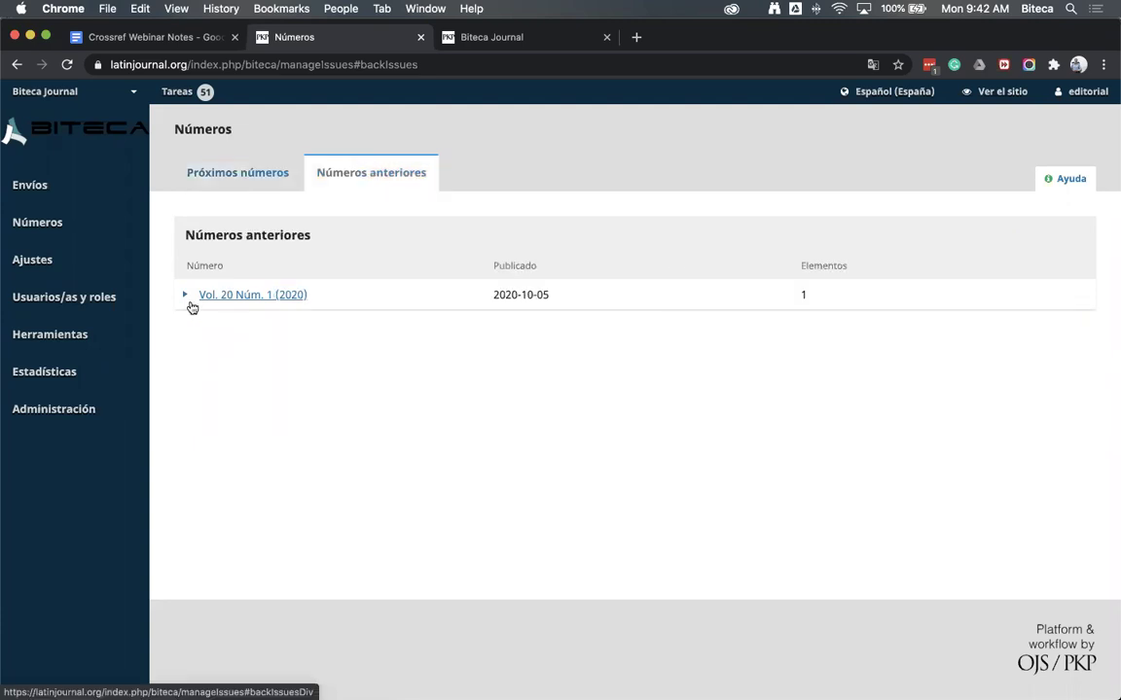
Reload the Biteca Journal public site, open 'La carga de Metadatos en OJS' and review its references
left_click(182, 296)
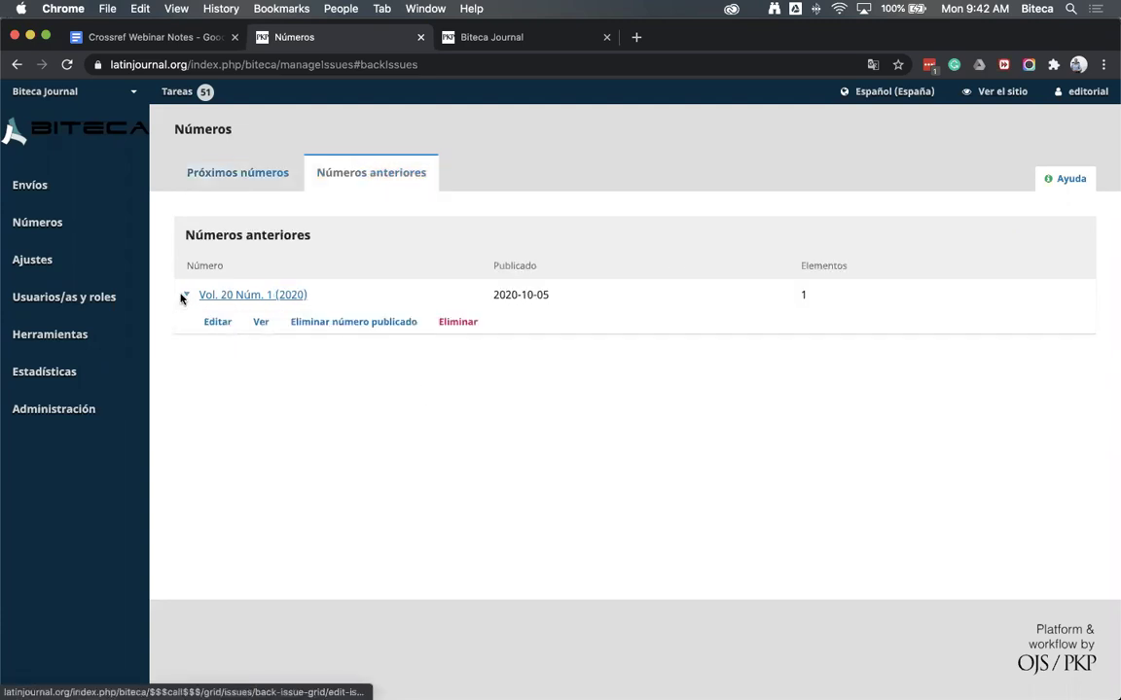
left_click(182, 296)
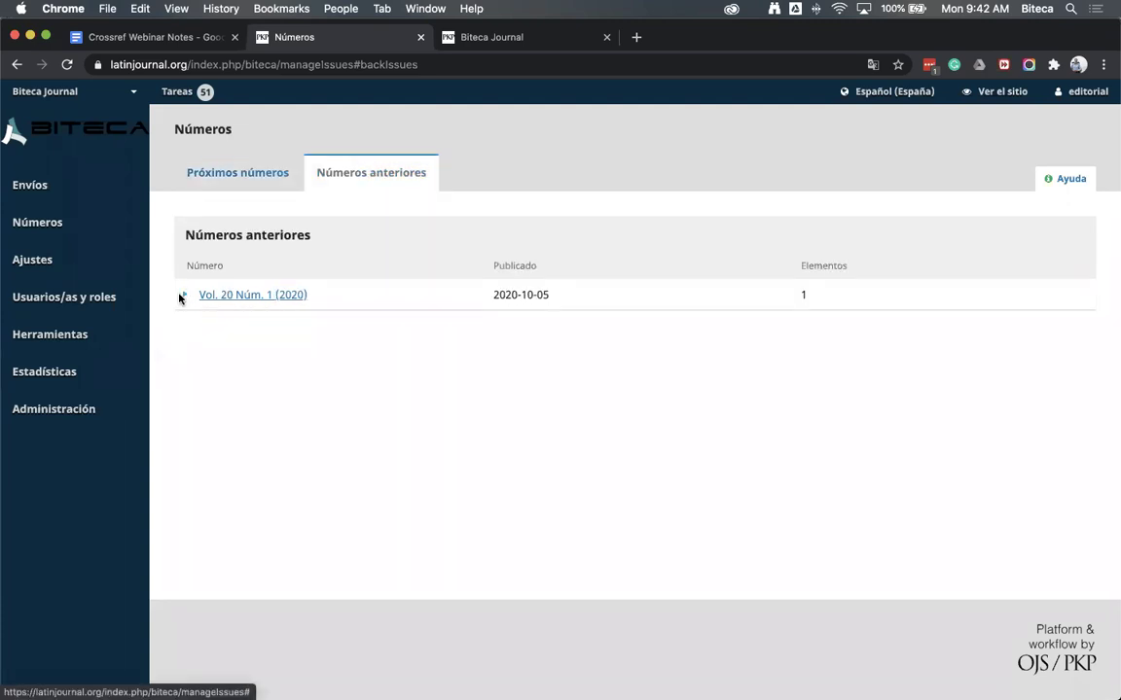
left_click(509, 46)
key("super+r")
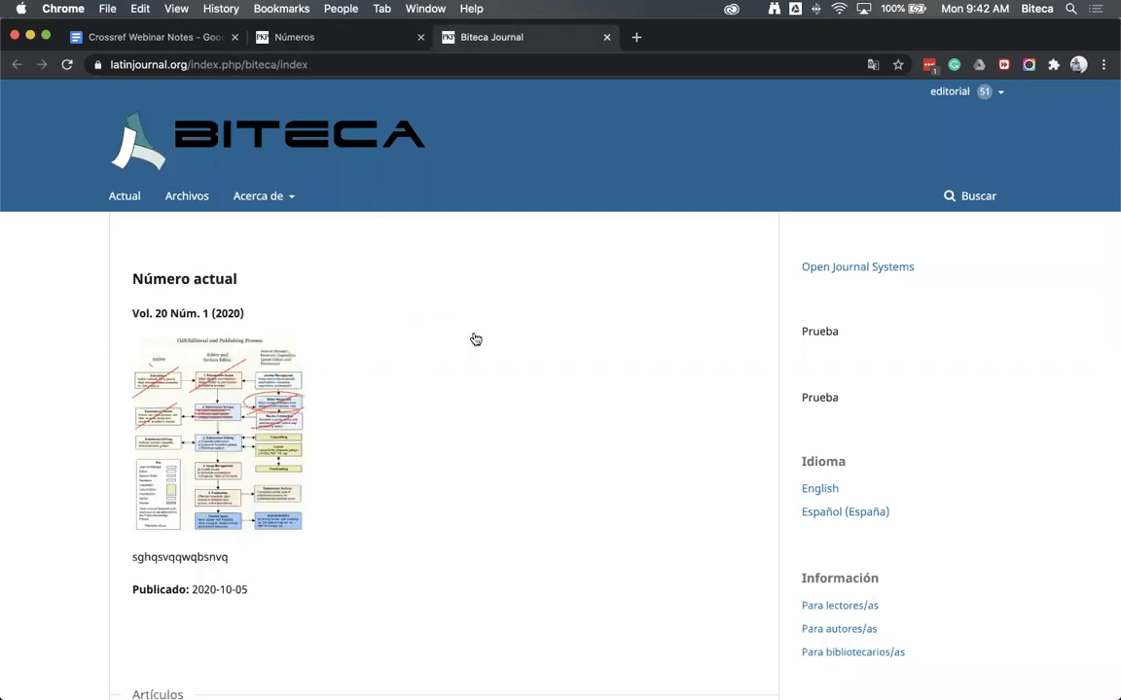
scroll(589, 450, "down", 5)
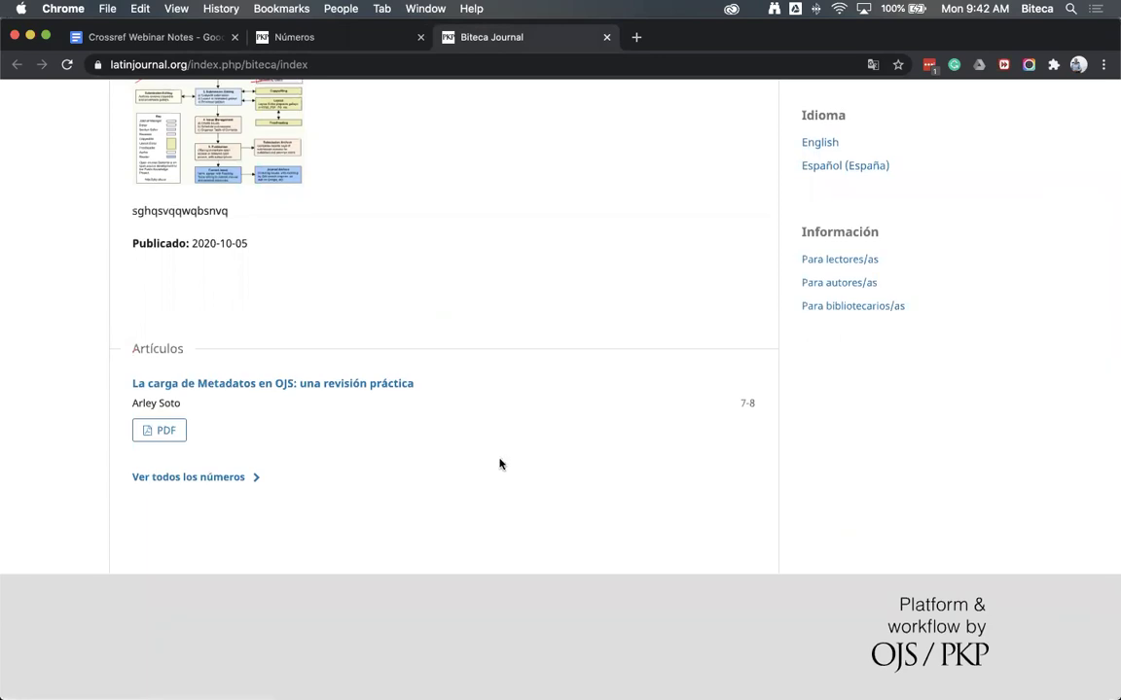
scroll(499, 464, "up", 2)
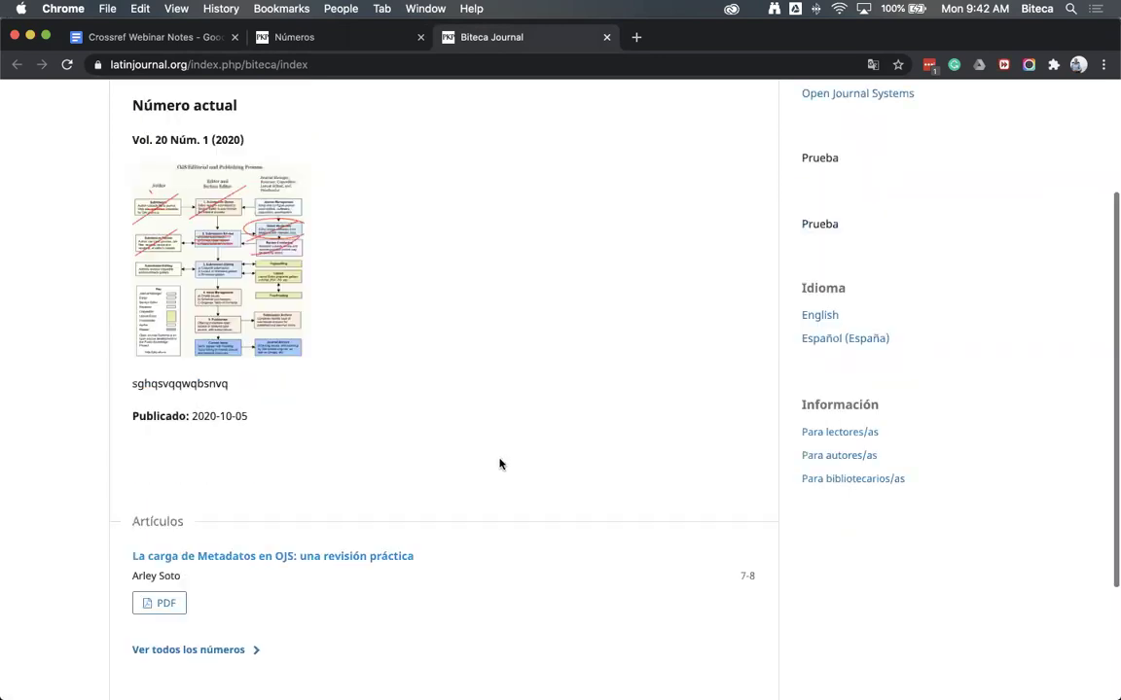
left_click(605, 534)
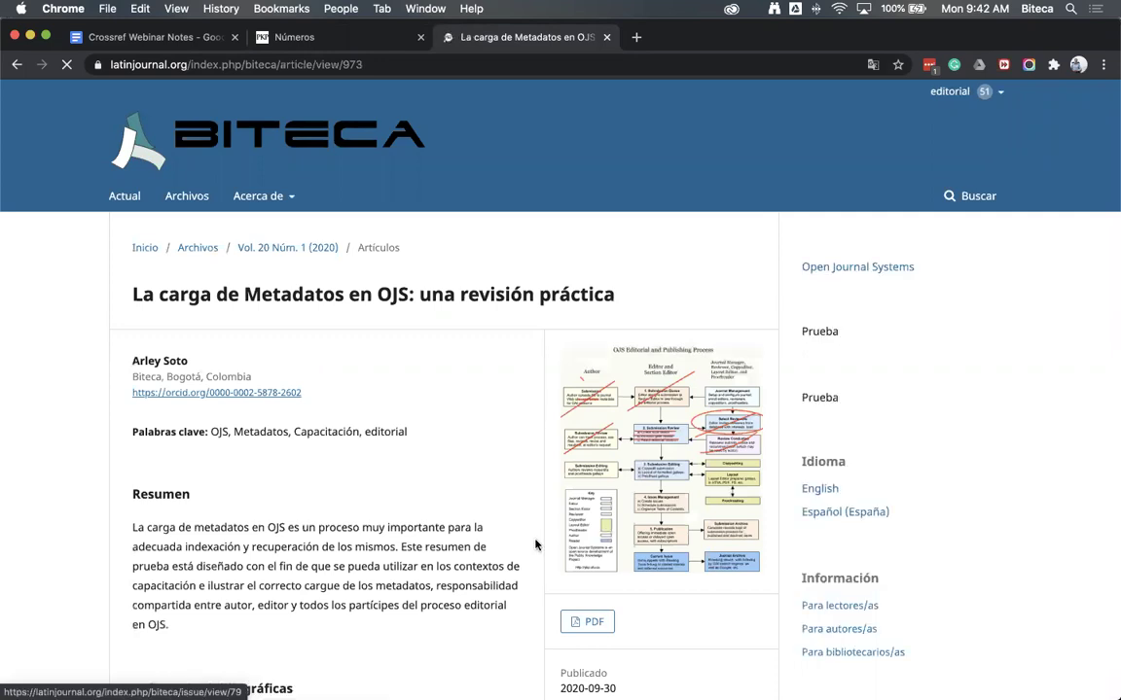
scroll(534, 544, "down", 2)
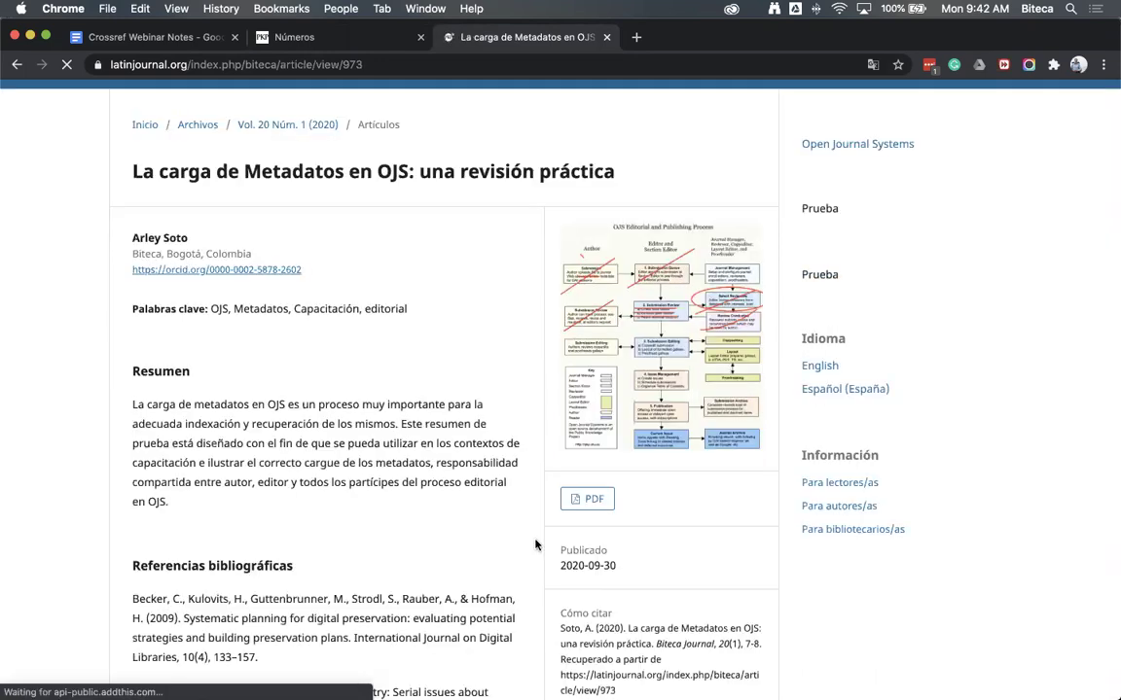
scroll(535, 545, "down", 8)
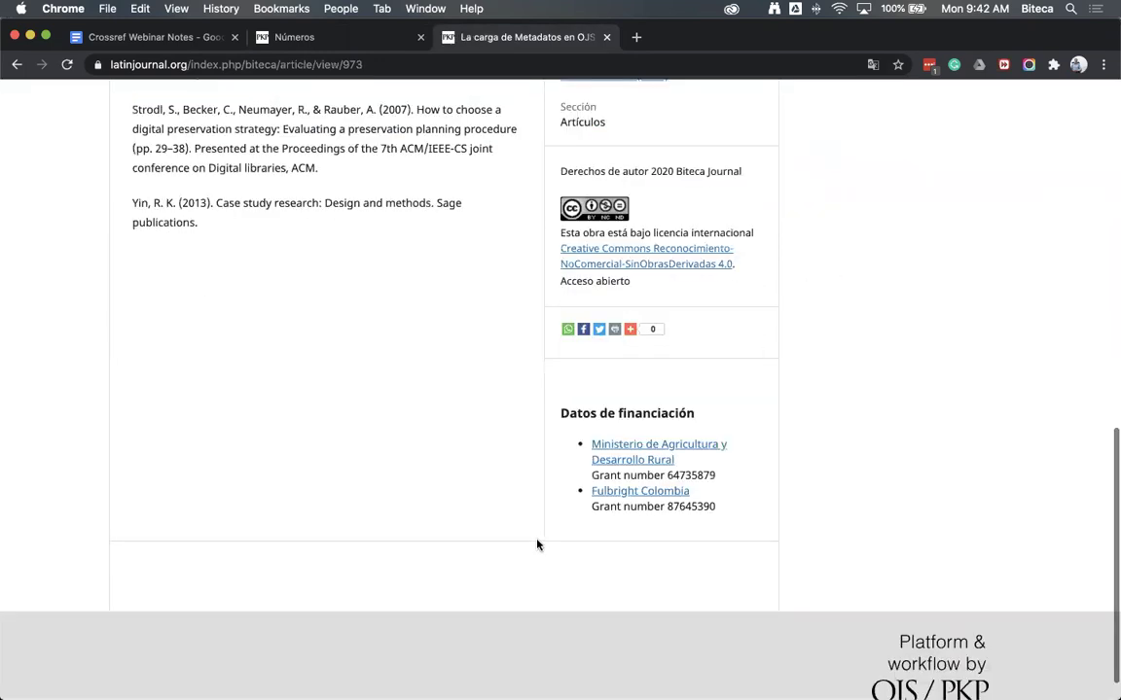
scroll(537, 545, "up", 6)
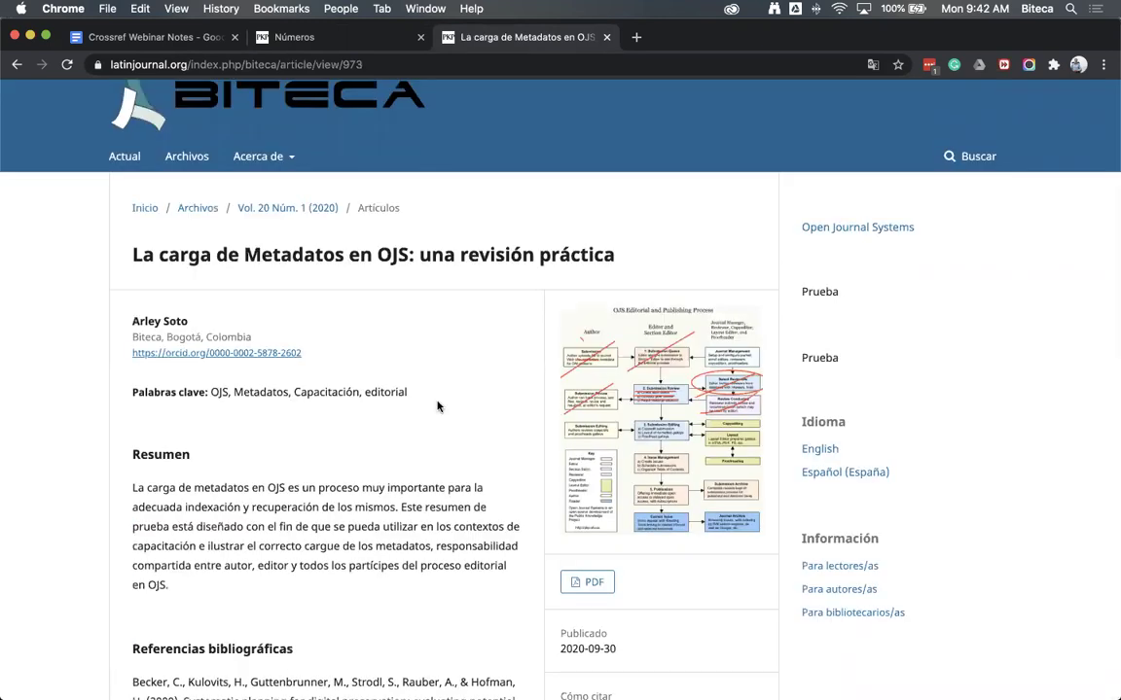
left_click(352, 38)
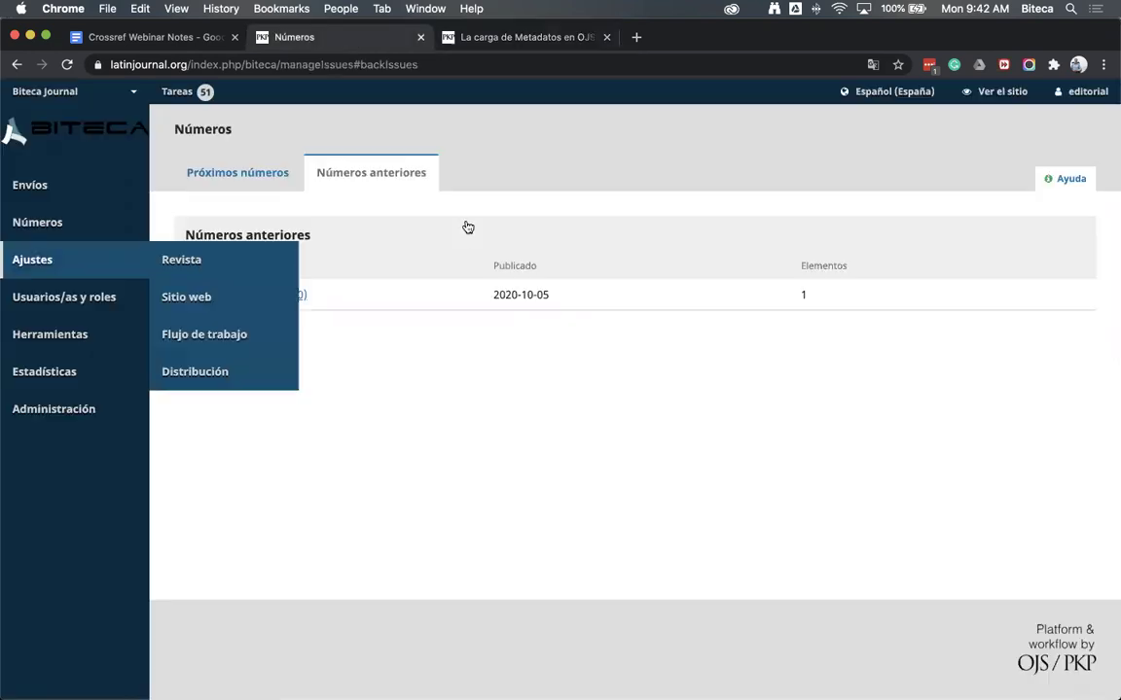
Find the CrossRef XML export module under Ajustes > Sitio web > Módulos and open its settings
left_click(223, 297)
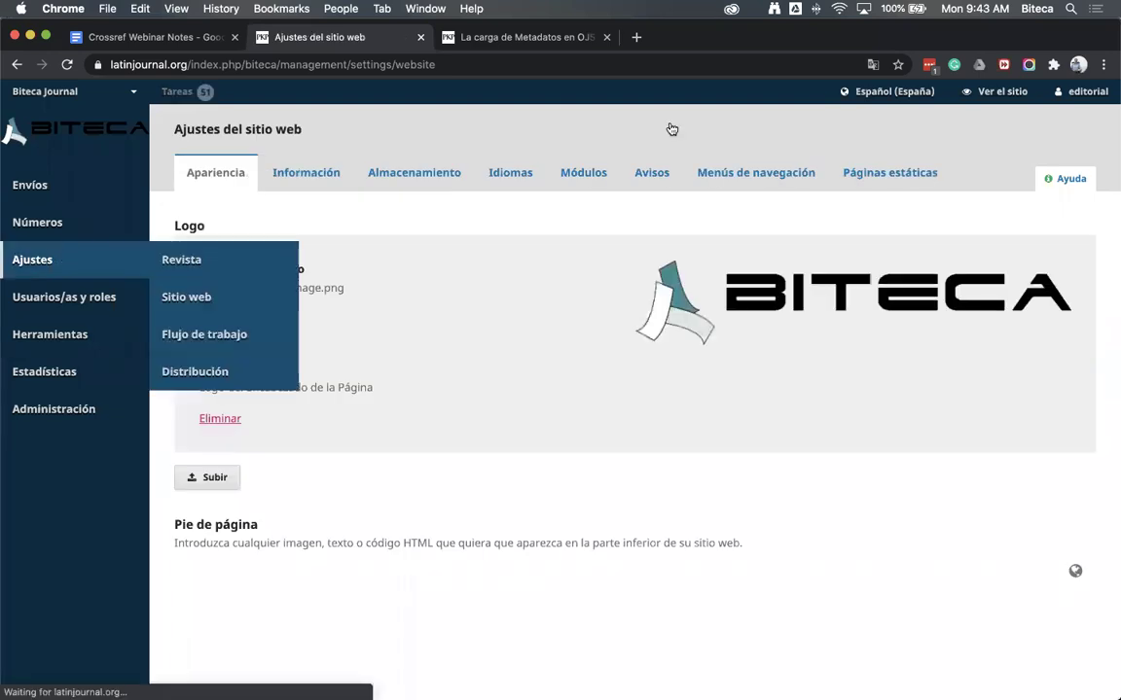
left_click(569, 175)
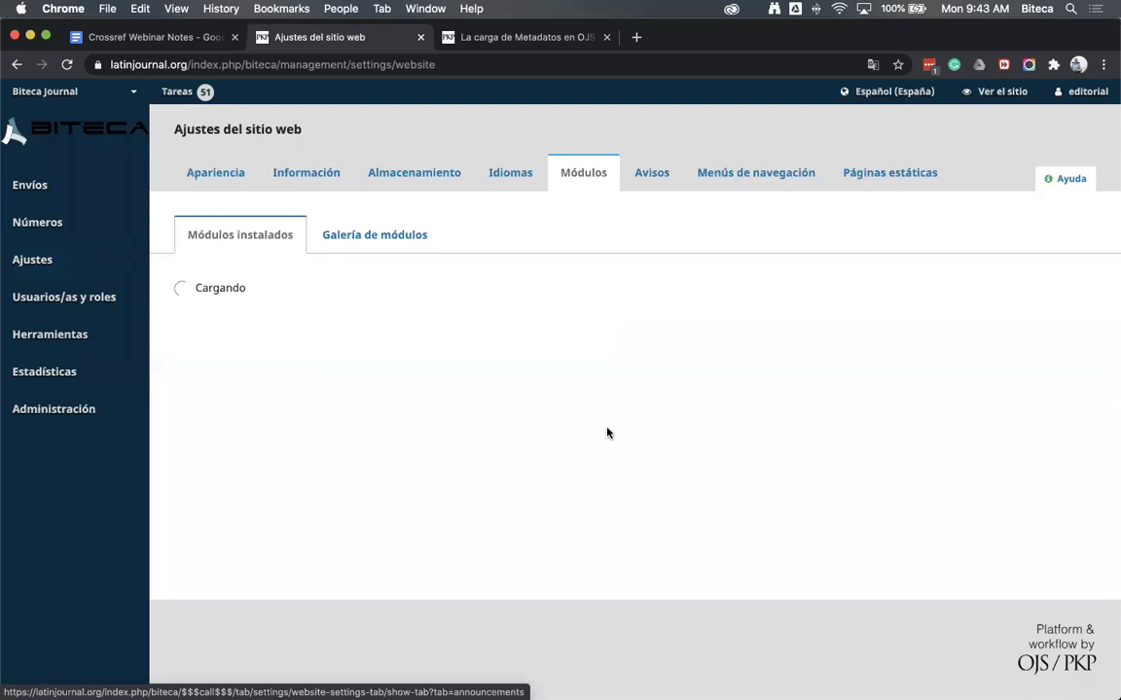
key("super+f")
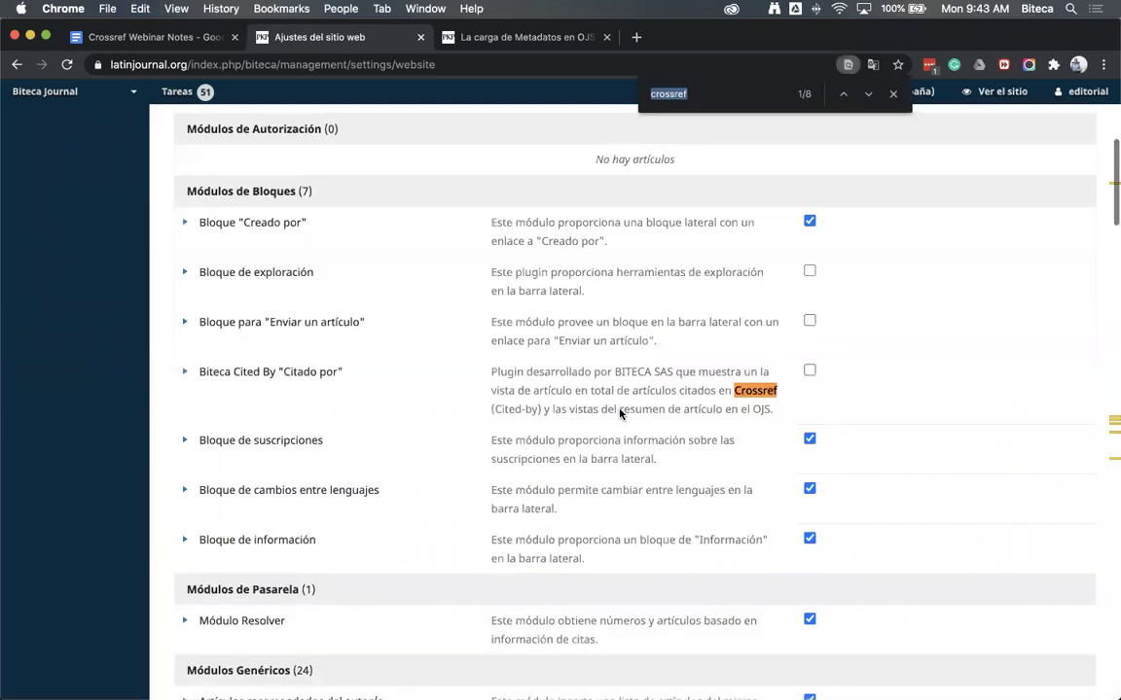
key("Return")
key("Return")
key("Return")
key("Return")
key("Return")
key("Return")
key("Return")
key("Return")
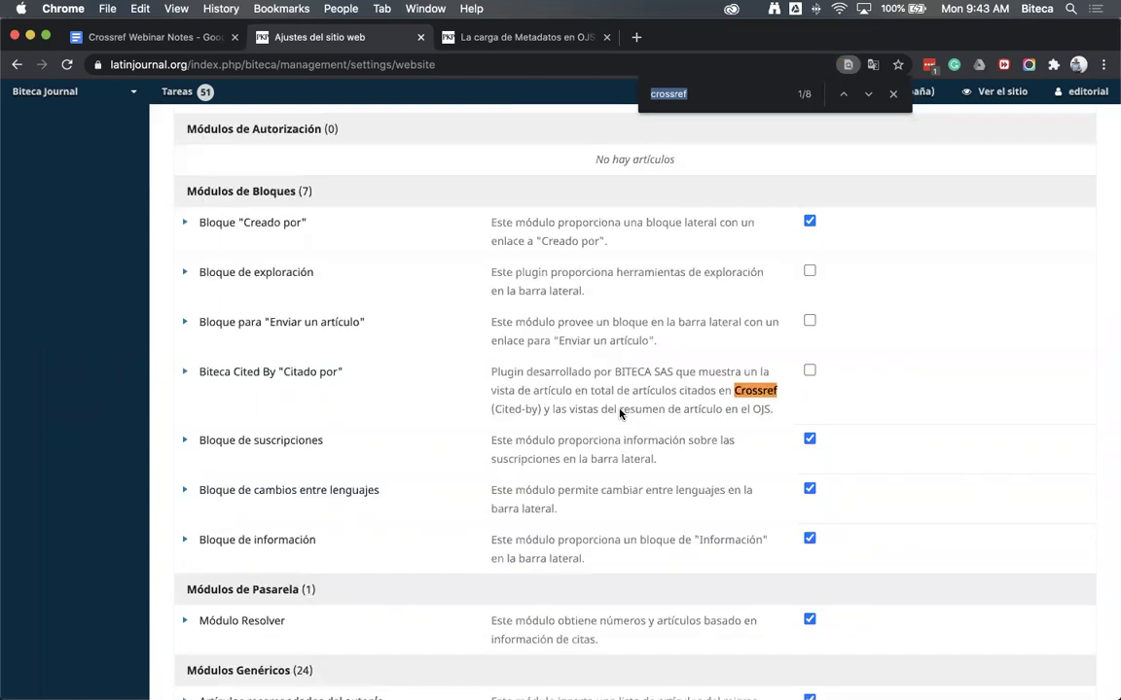
scroll(619, 414, "up", 3)
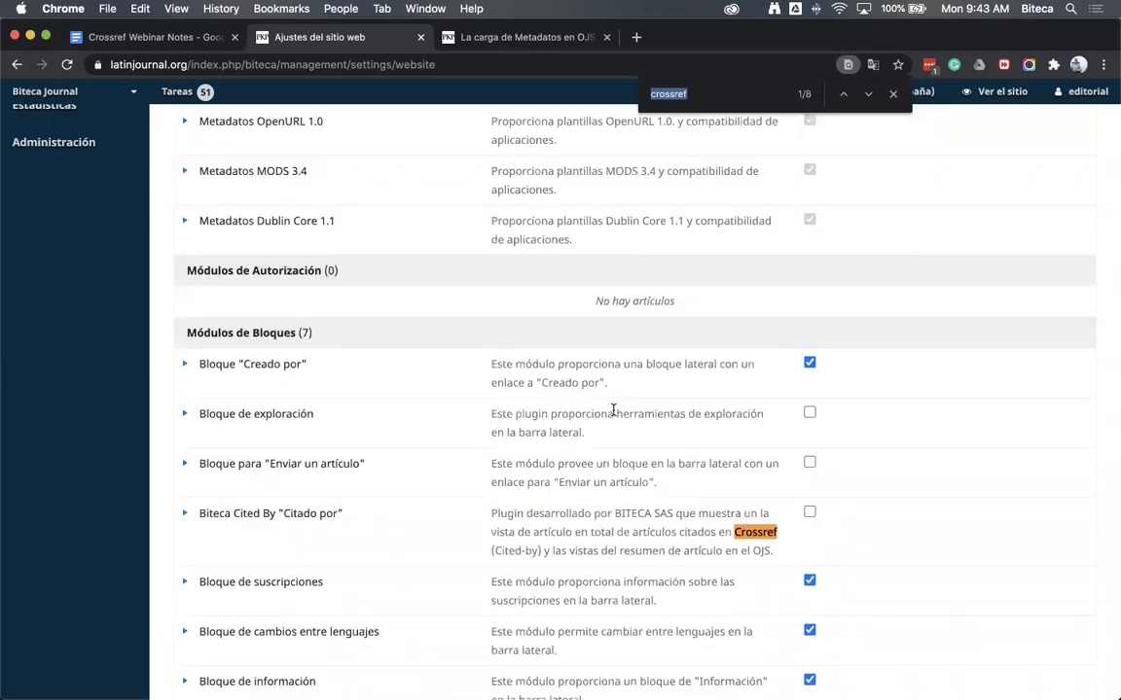
key("super+c")
type("exportar")
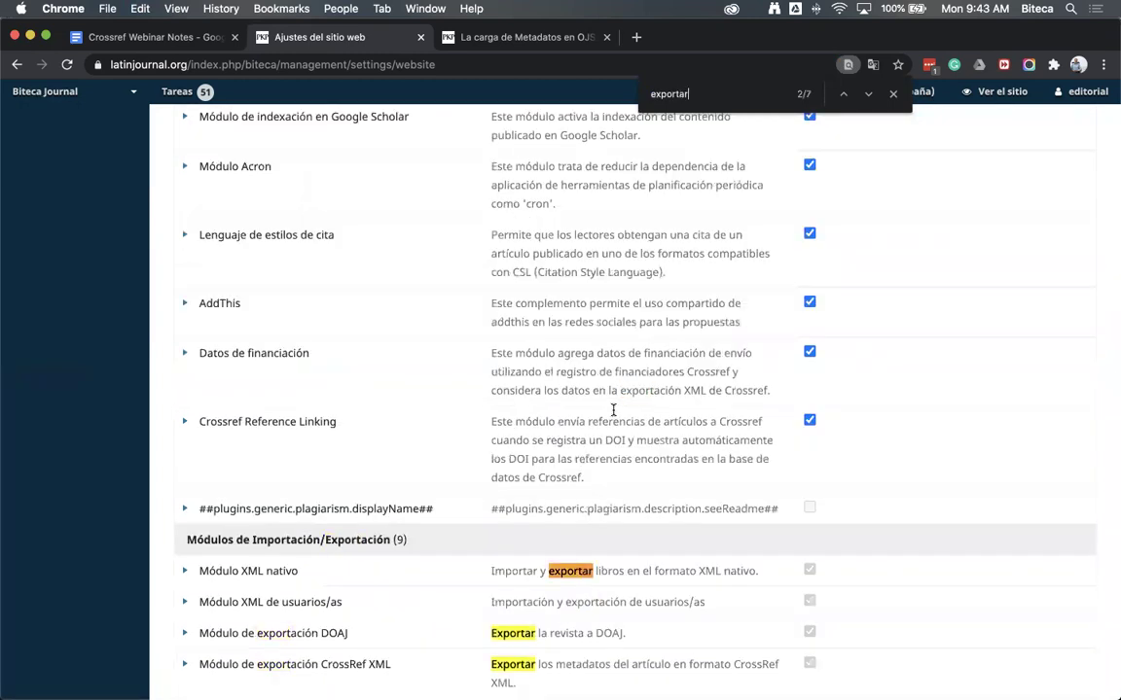
scroll(603, 416, "down", 3)
left_click(238, 552)
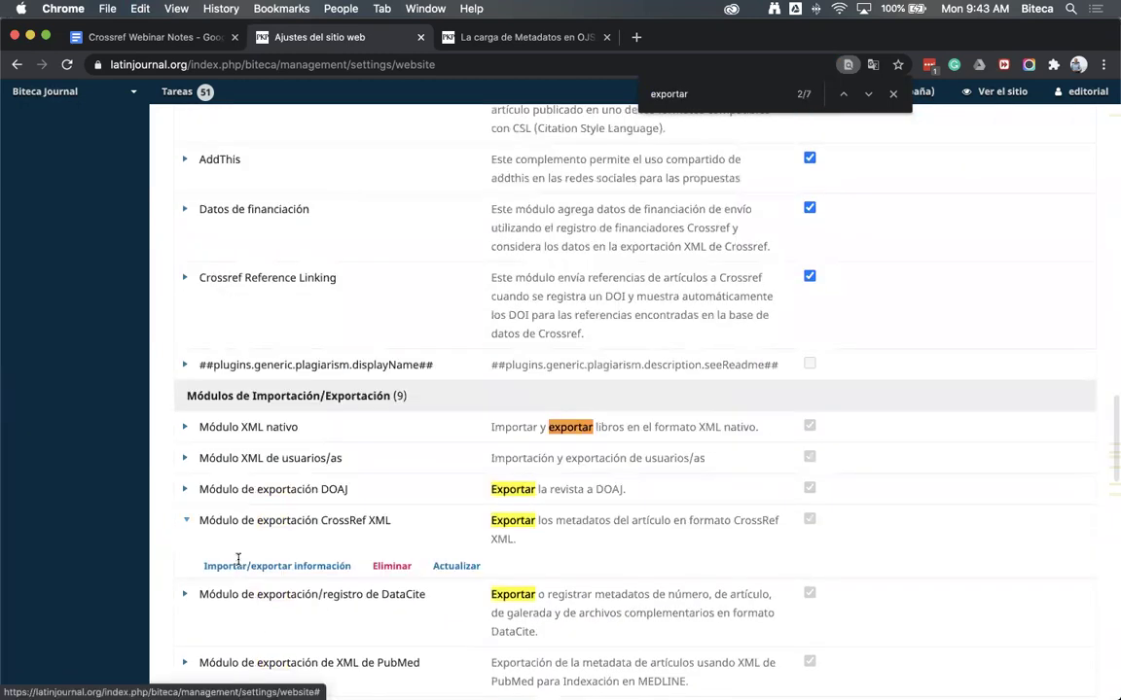
left_click(238, 564)
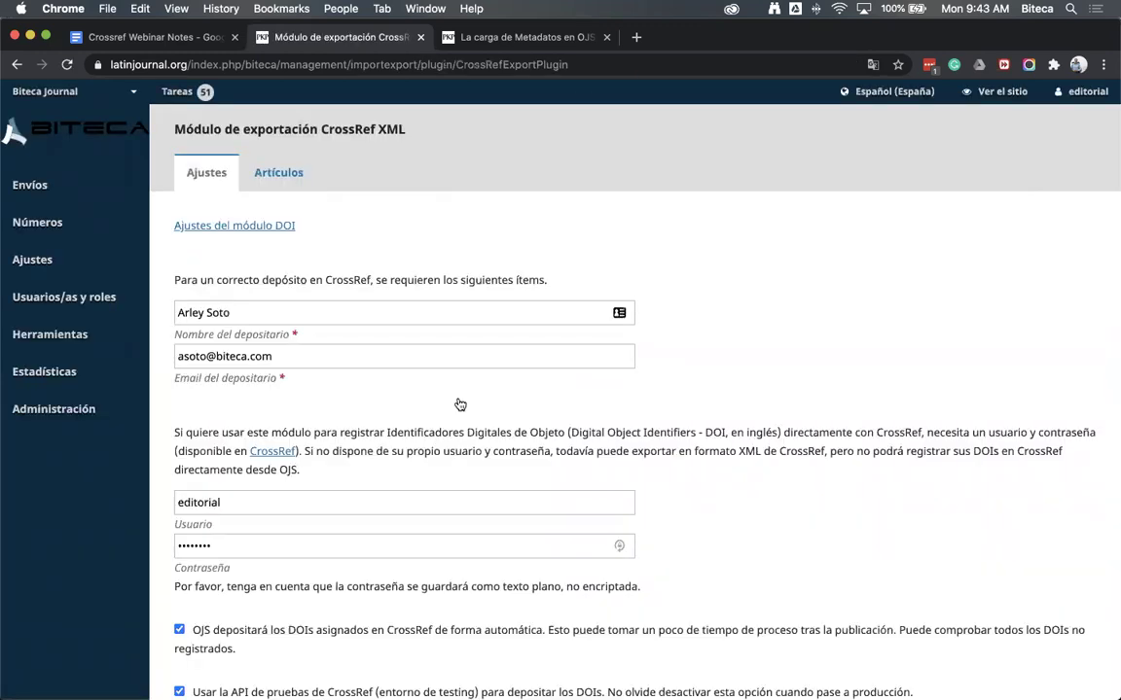
scroll(837, 550, "down", 2)
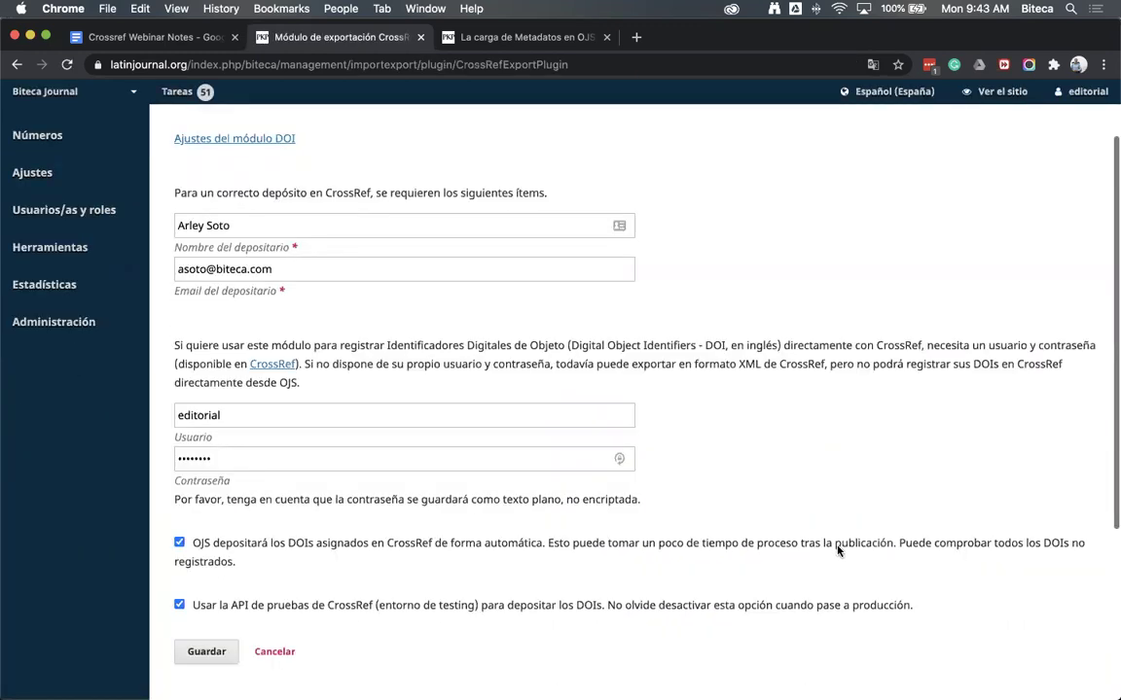
scroll(269, 261, "up", 1)
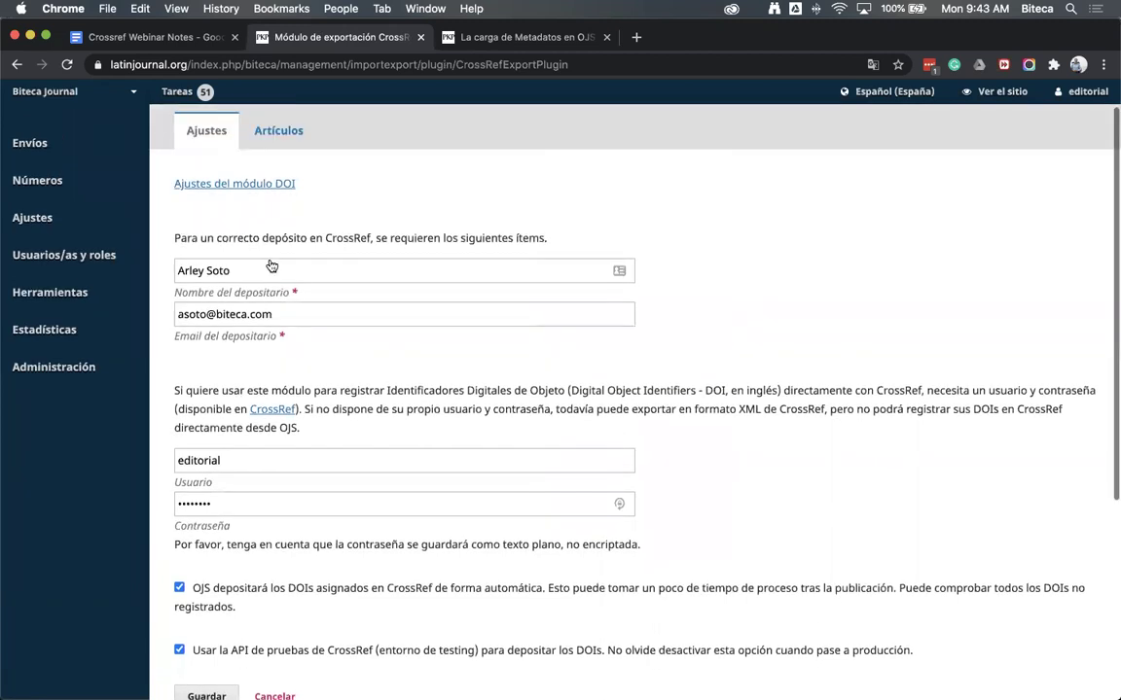
scroll(406, 316, "up", 1)
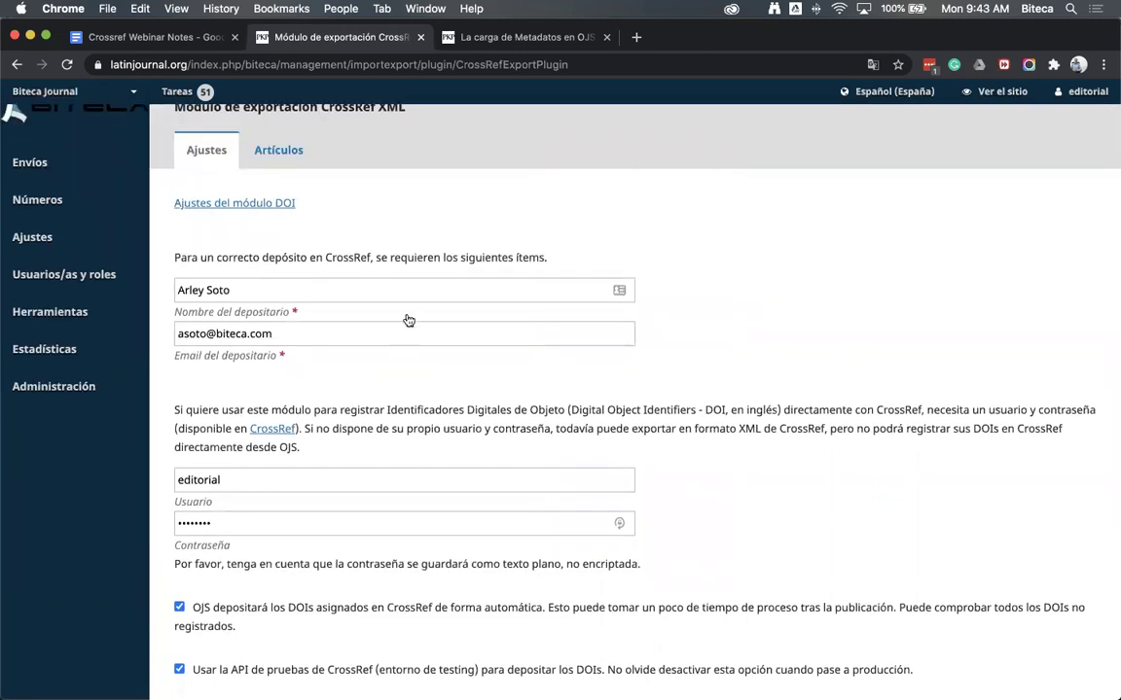
Replace the CrossRef deposit username and password with the saved credentials and save the settings
left_click(225, 290)
left_click(297, 334)
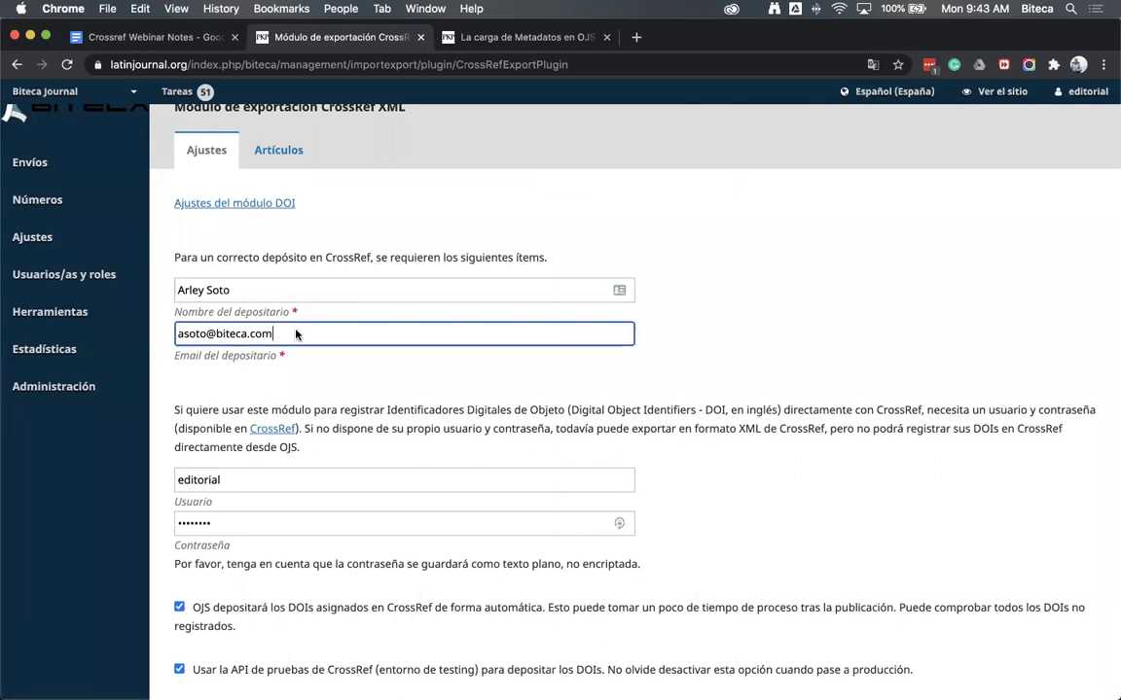
scroll(752, 495, "down", 2)
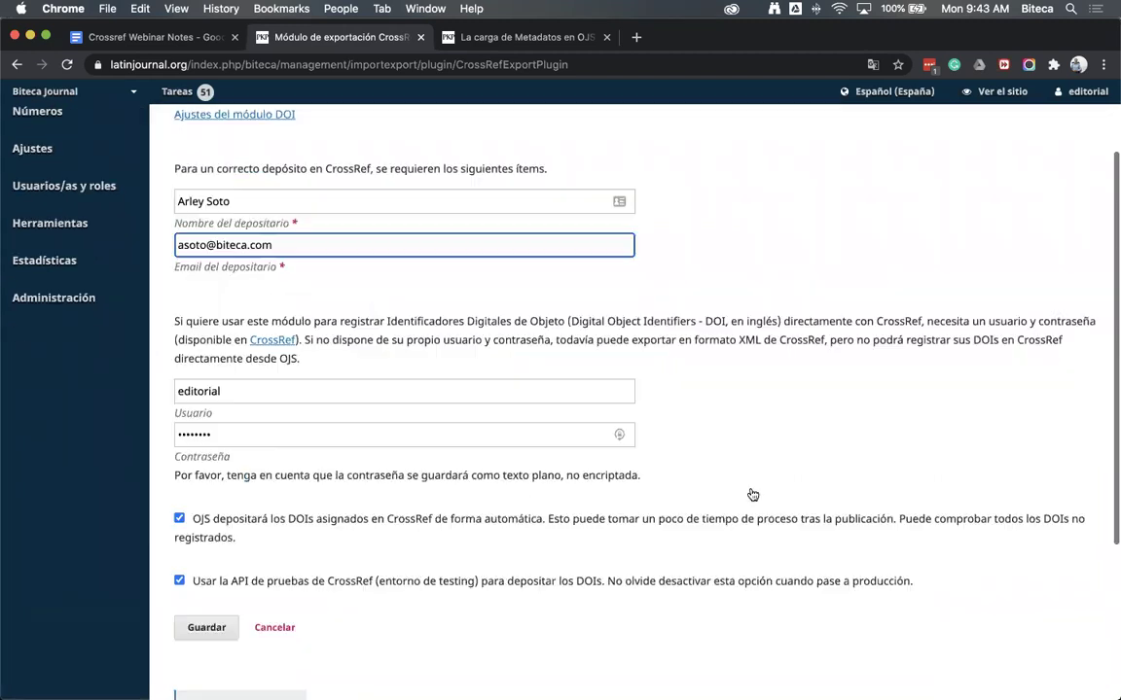
double_click(199, 391)
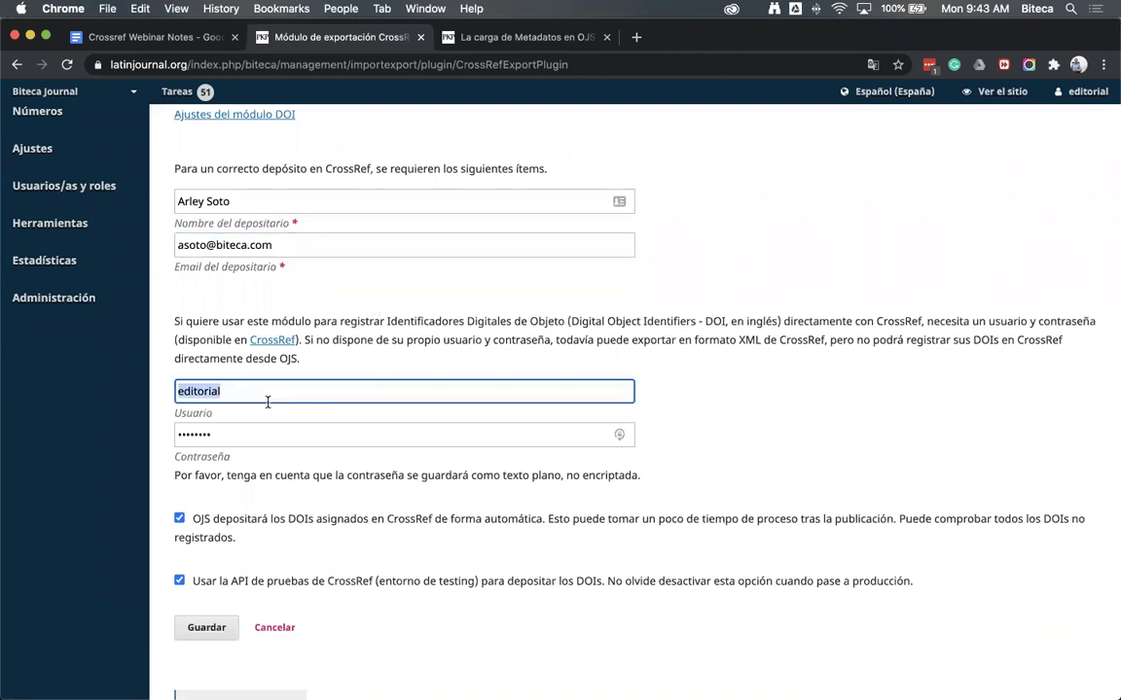
type("bite")
key("Down")
key("Return")
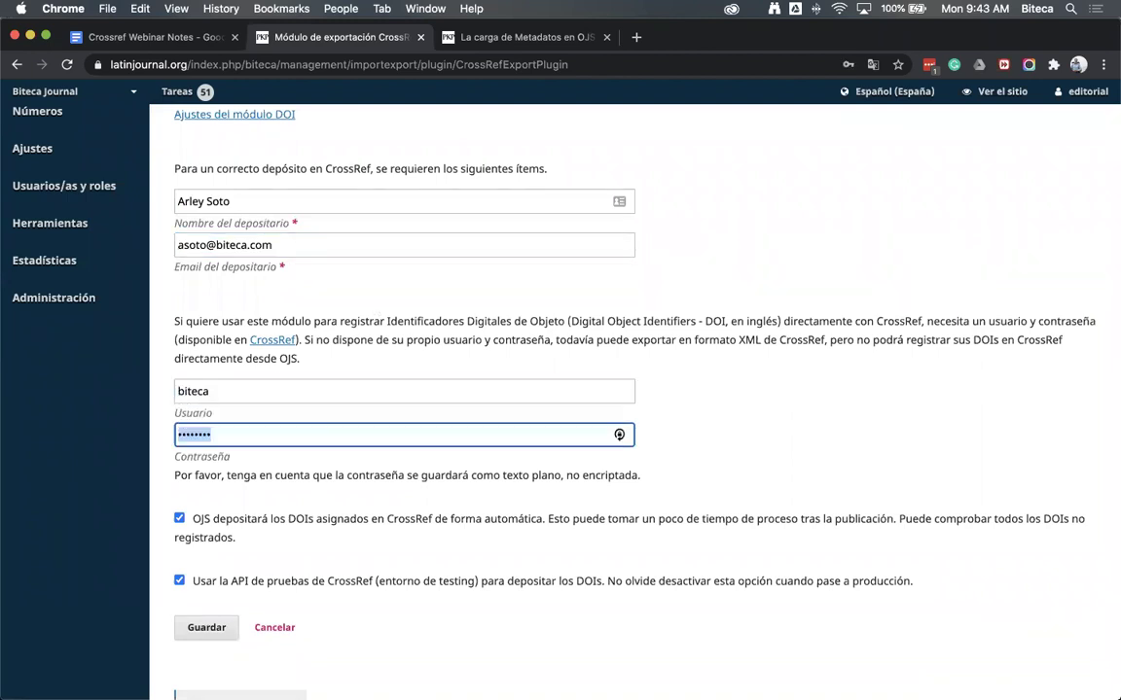
type("********")
key("Return")
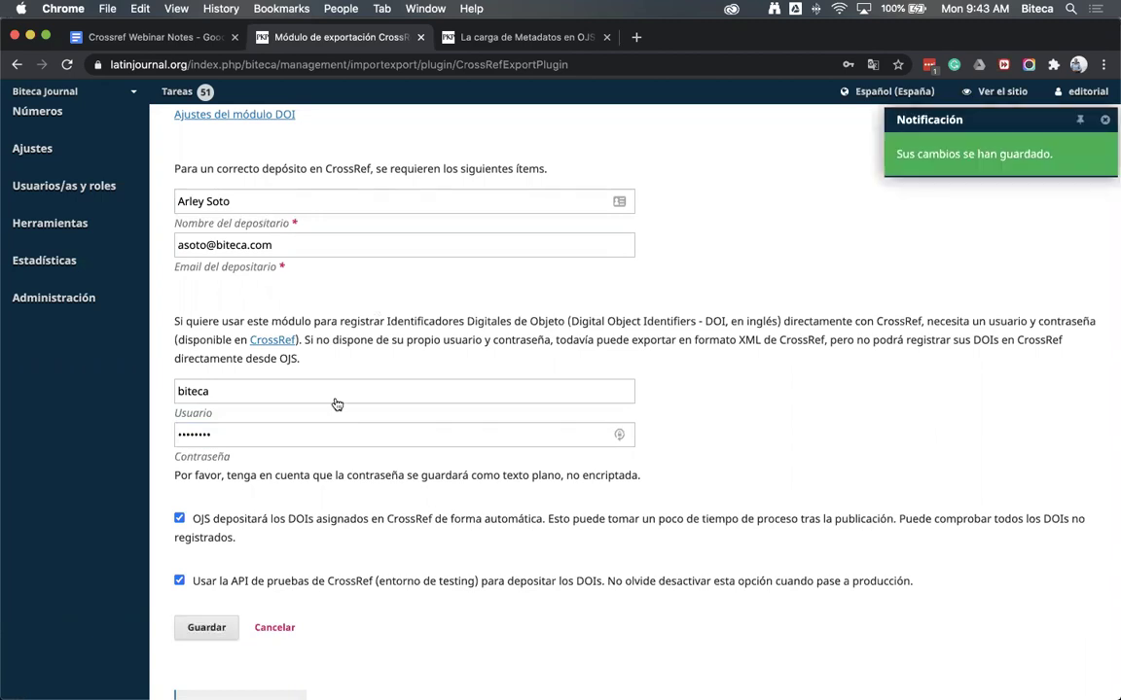
scroll(56, 212, "up", 3)
mouse_move(56, 212)
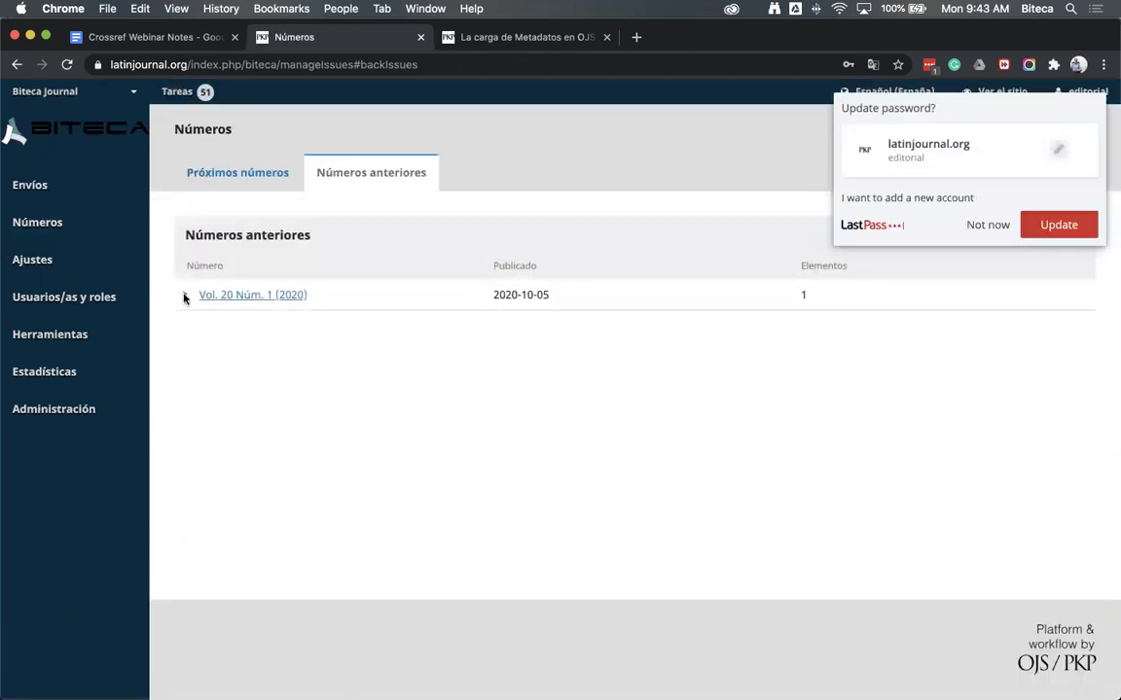
Unpublish Vol. 20 Núm. 1, then open the workflow of 'La carga de Metadatos en OJS' from its contents
left_click(185, 297)
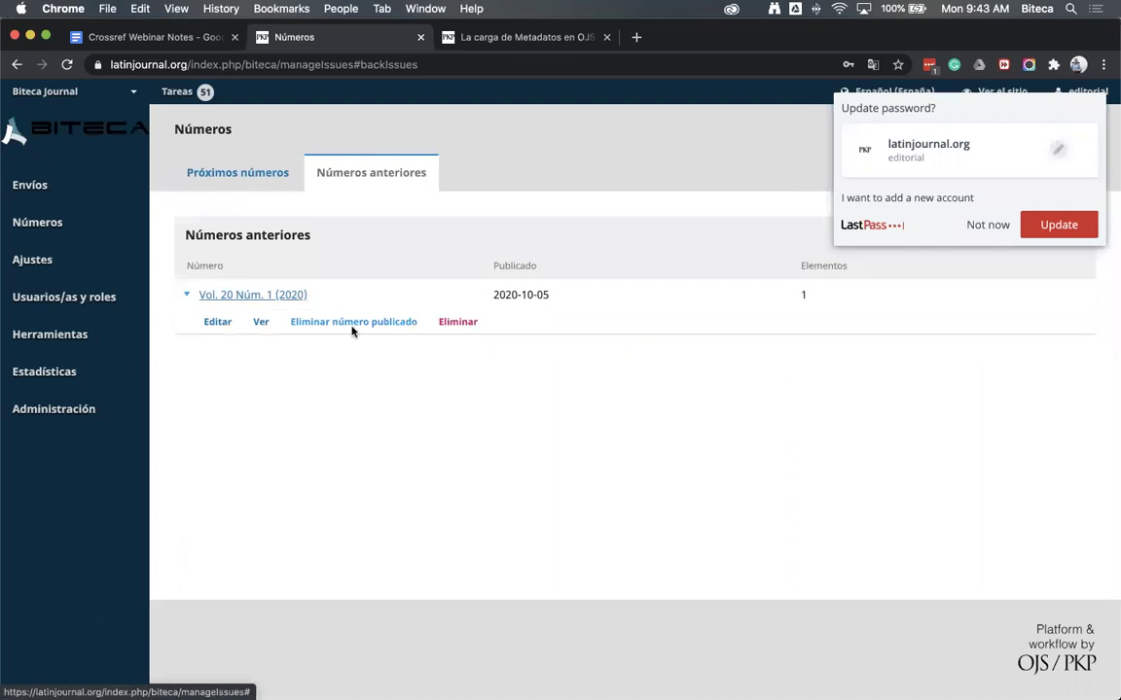
left_click(353, 322)
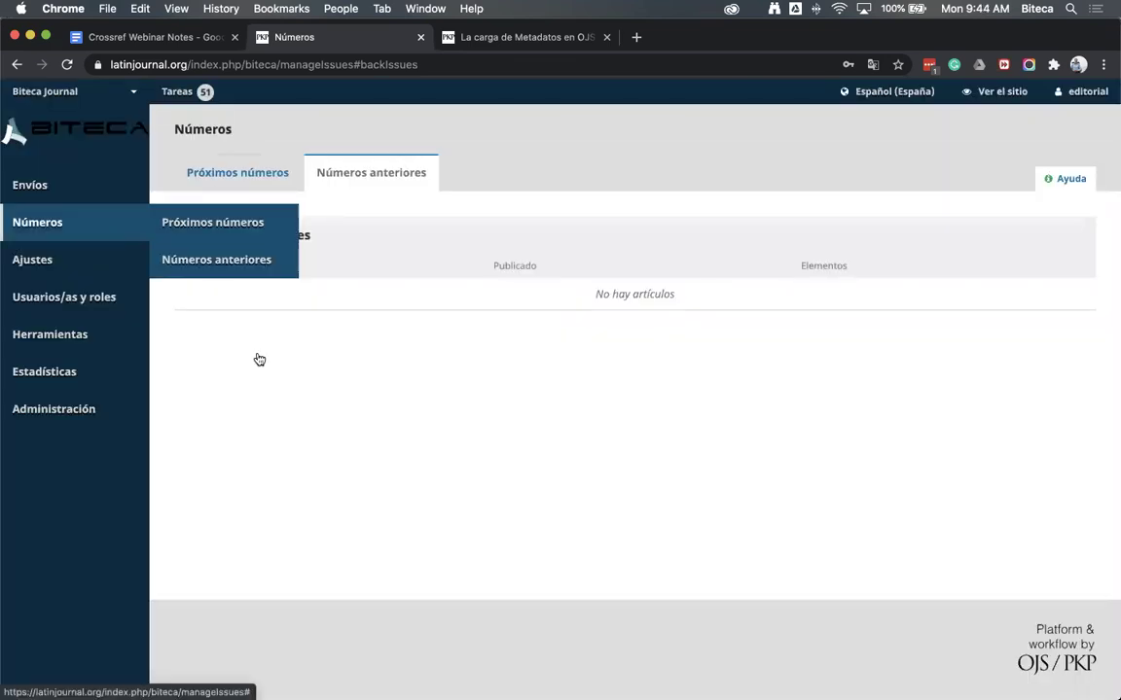
left_click(185, 357)
left_click(219, 386)
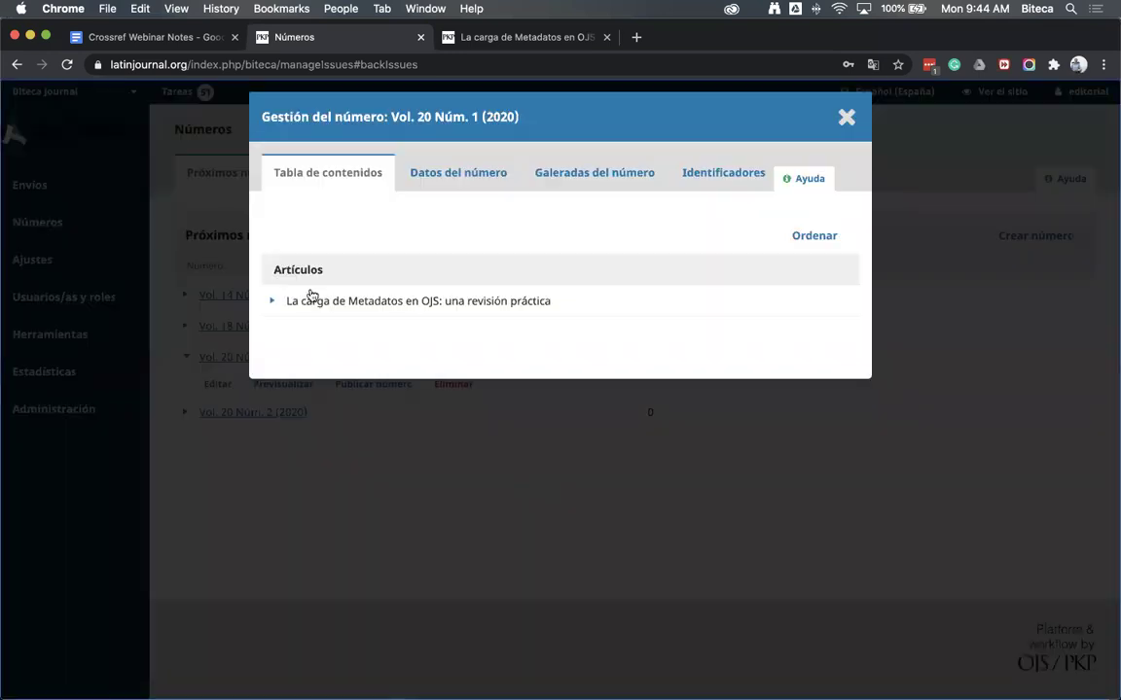
left_click(273, 304)
left_click(302, 328)
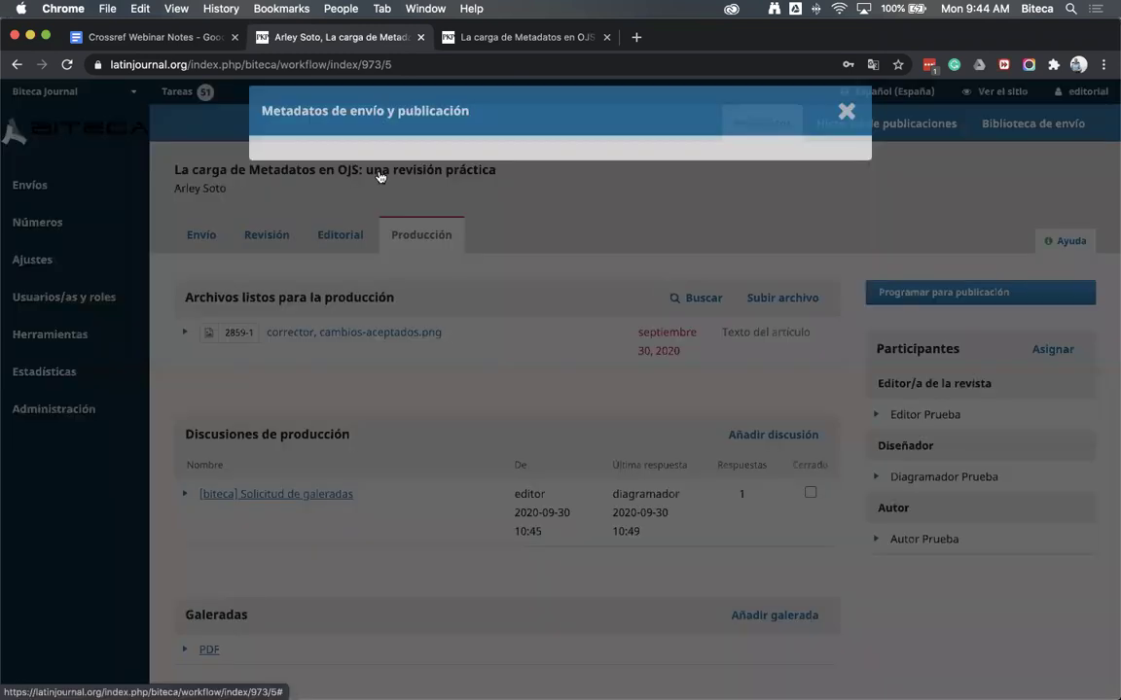
Tick 'Asignar un DOI a este artículo' to get DOI 10.2356/biteca.v20i1.973, save, and close the window
left_click(375, 172)
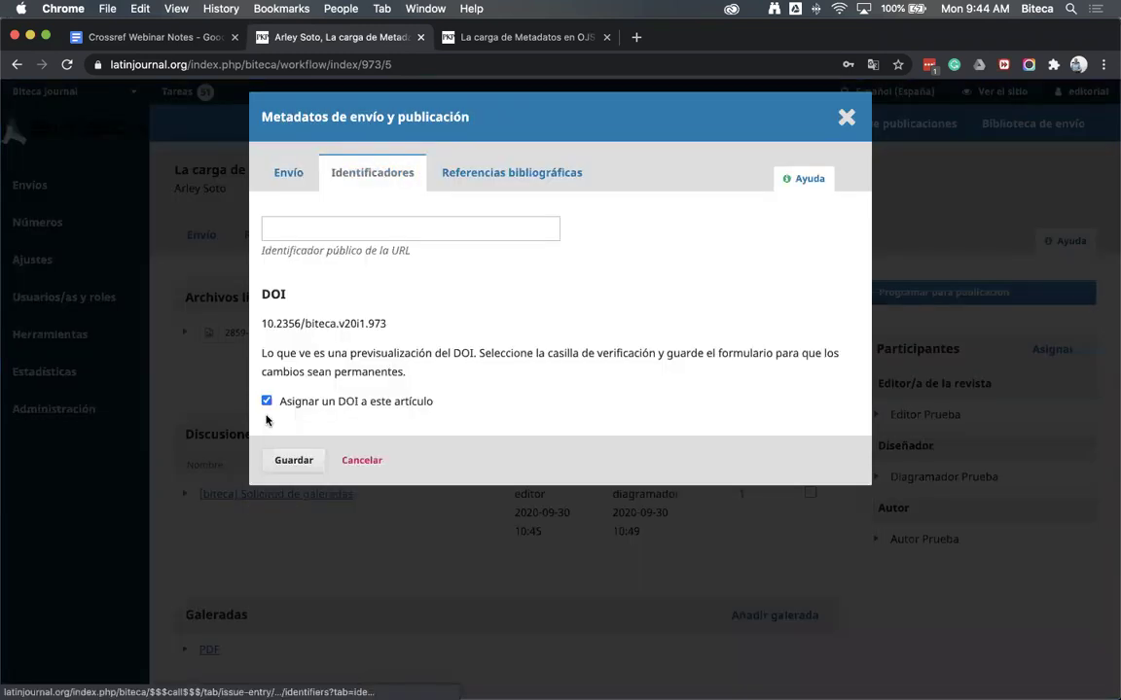
left_click(267, 401)
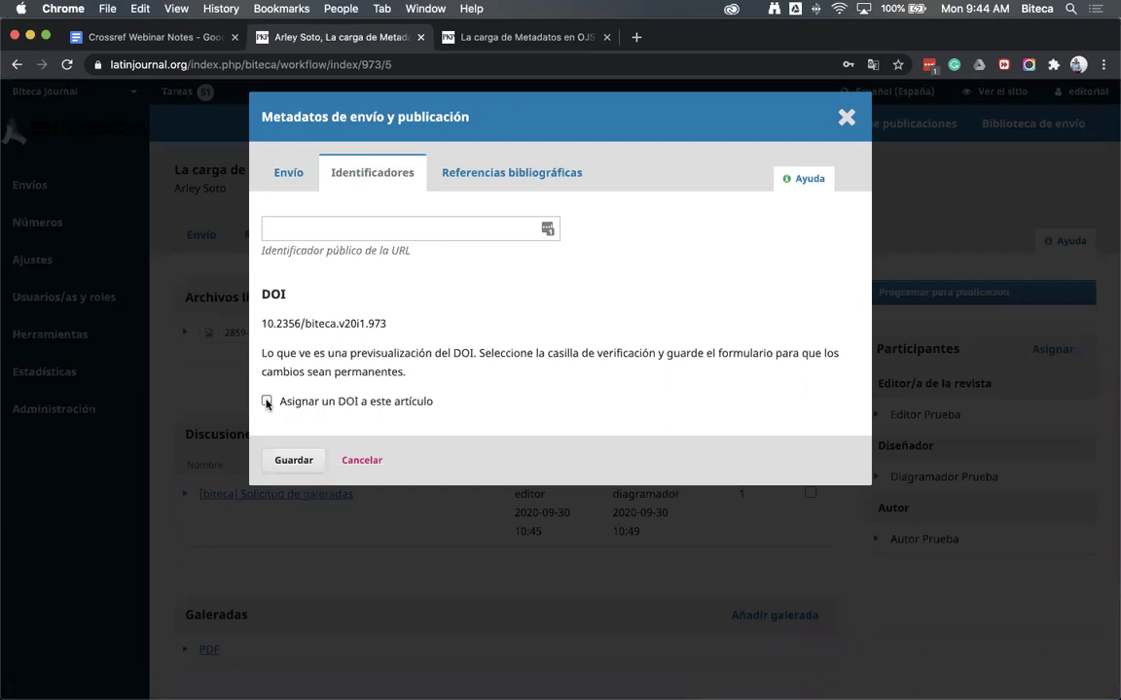
left_click(291, 461)
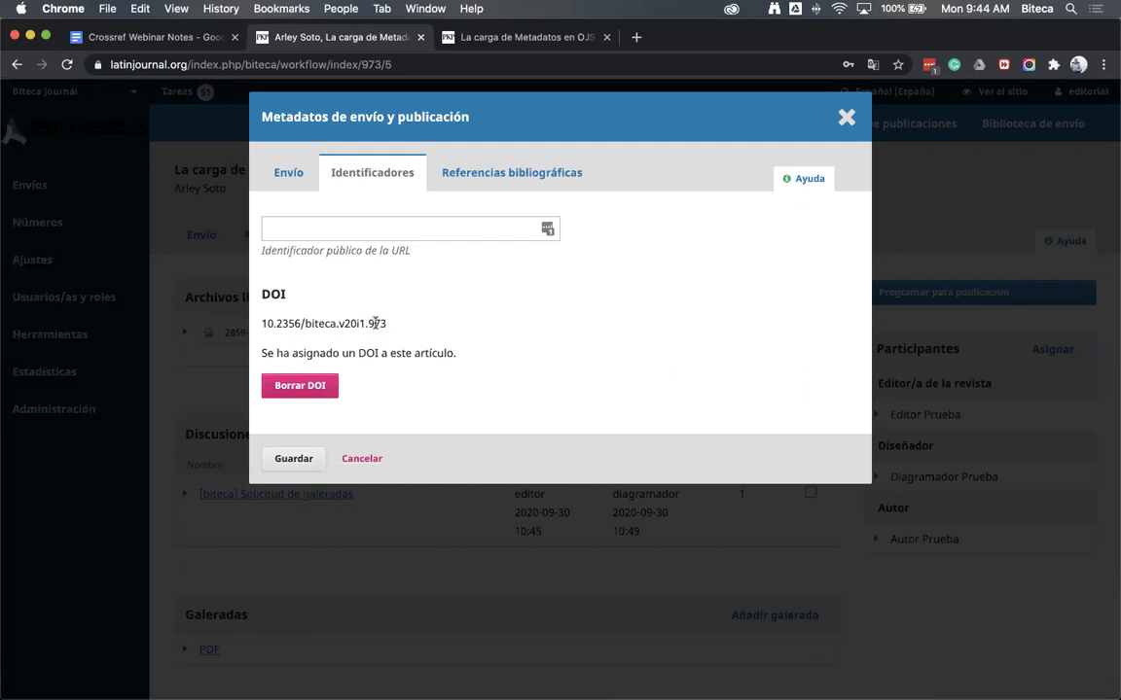
double_click(381, 324)
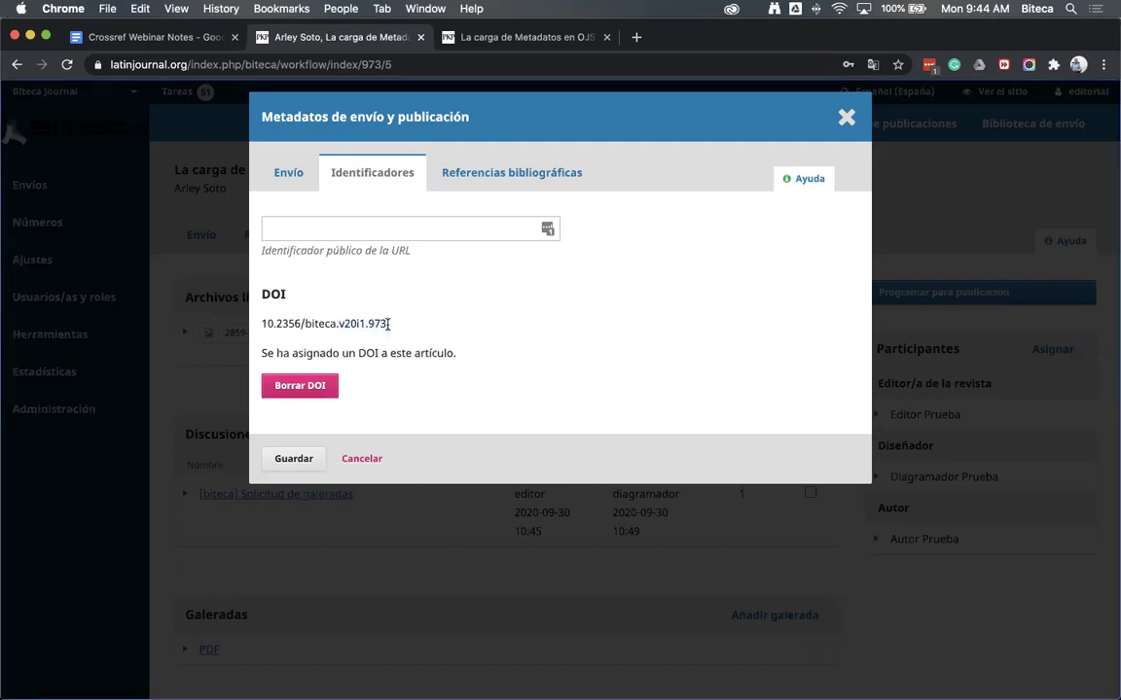
triple_click(369, 325)
double_click(369, 327)
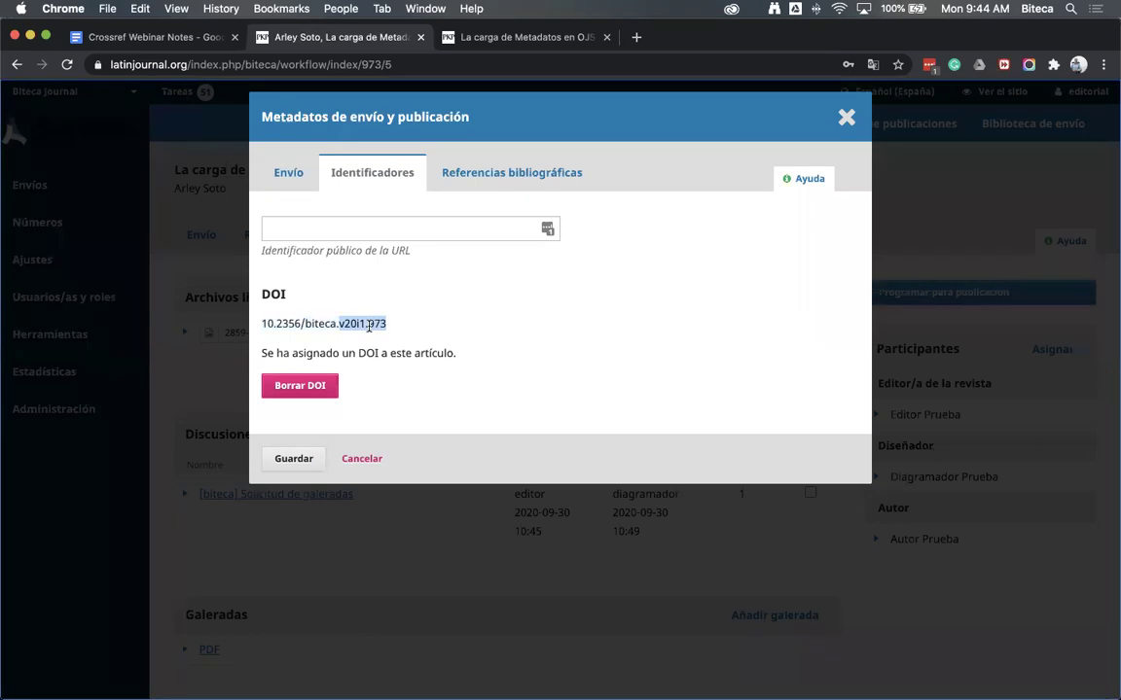
left_click(453, 345)
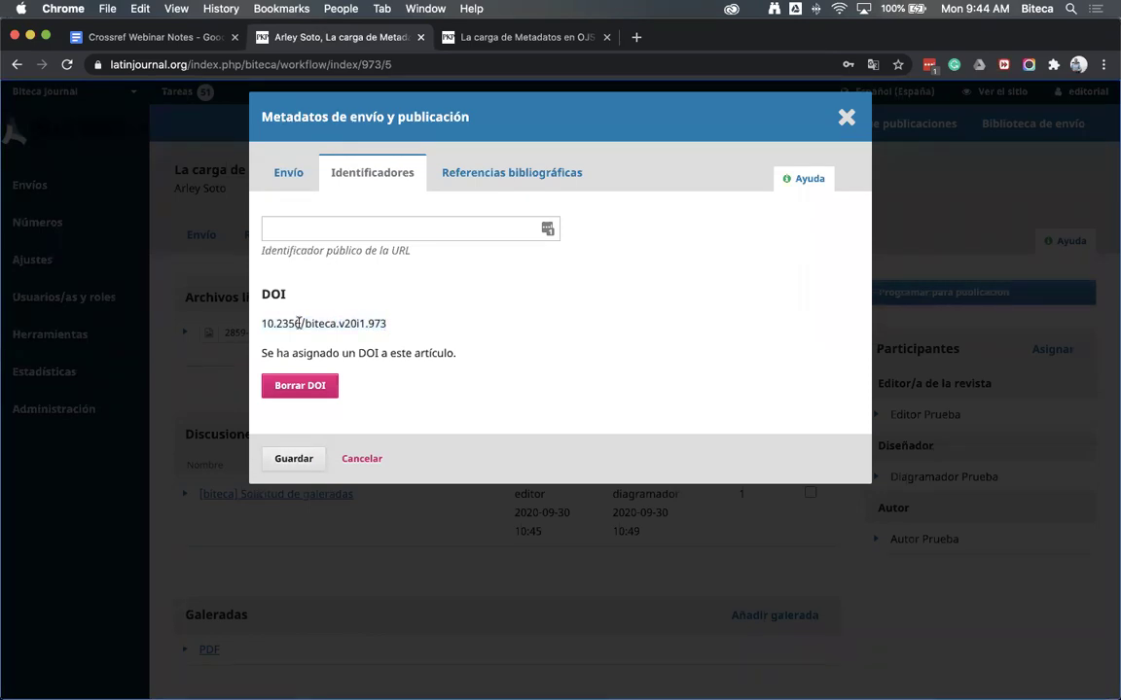
triple_click(398, 334)
left_click(398, 335)
left_click(296, 459)
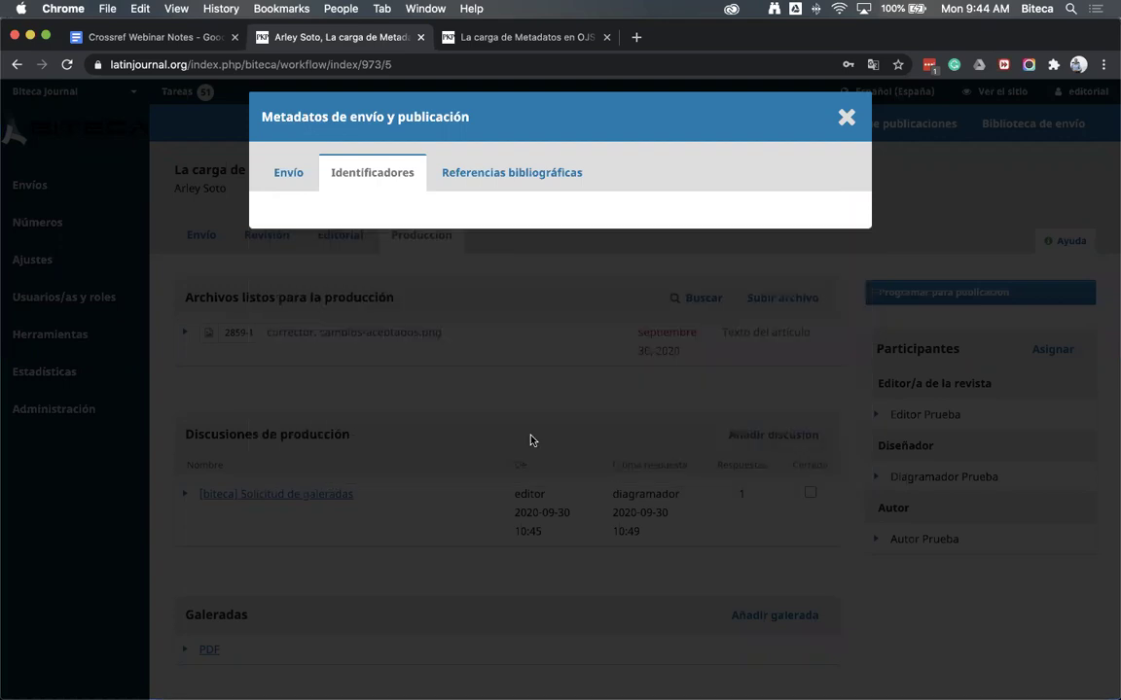
left_click(854, 132)
mouse_move(44, 231)
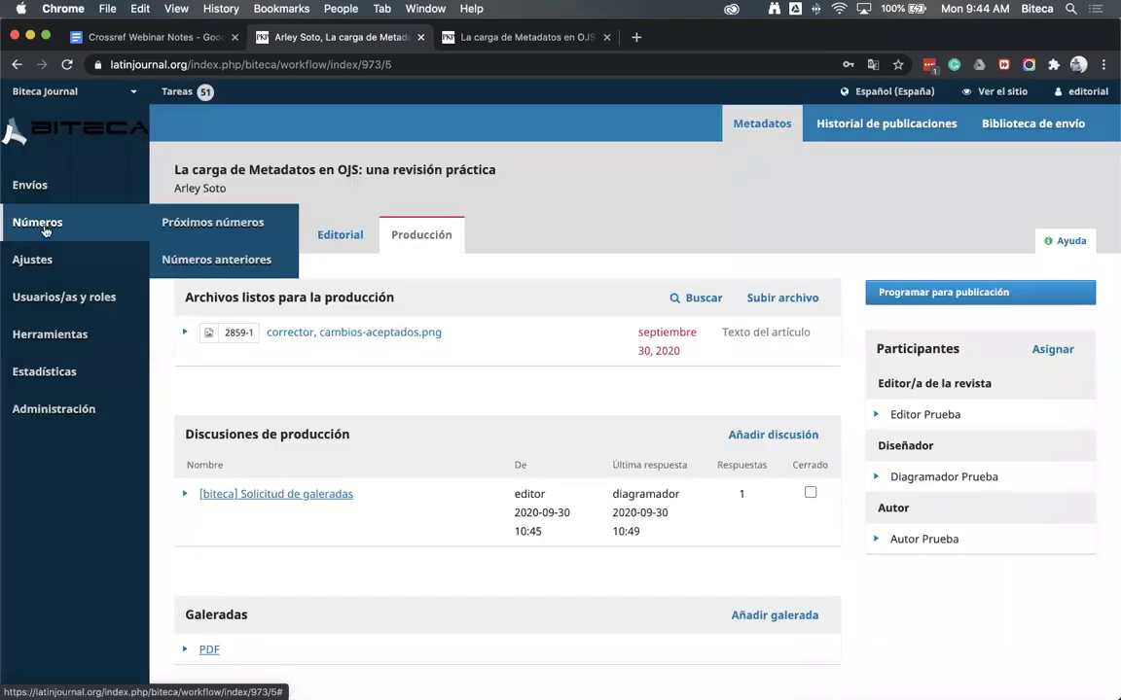
Republish Vol. 20 Núm. 1 (2020) from Próximos números with the registered-user e-mail notification turned off
left_click(230, 240)
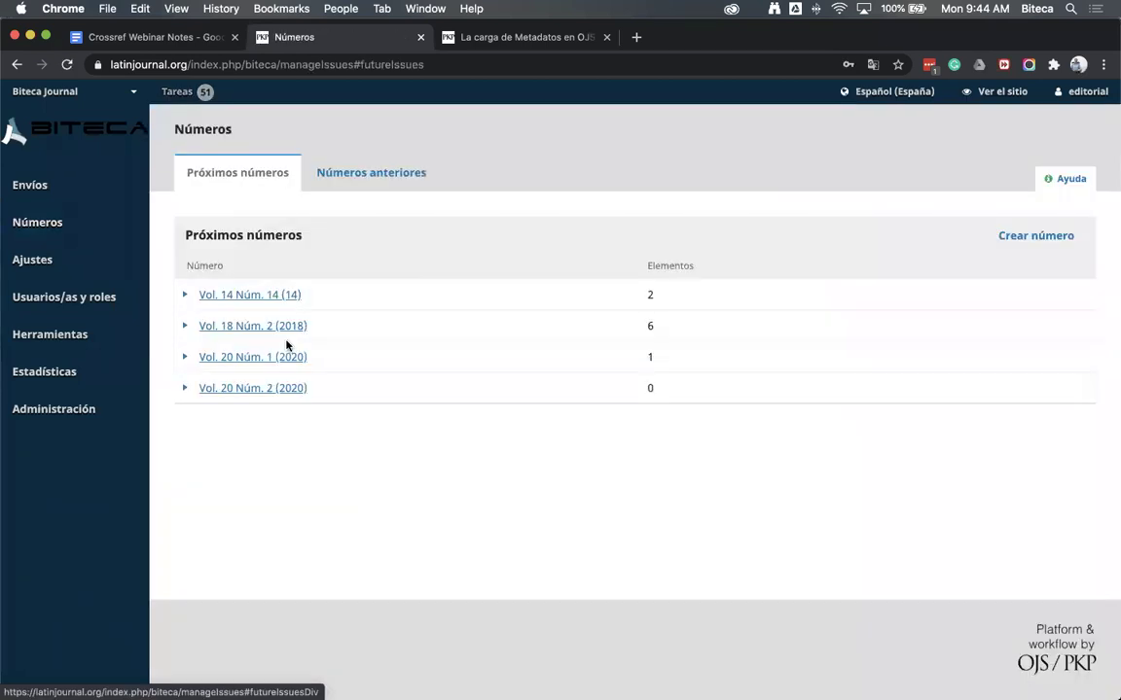
left_click(186, 358)
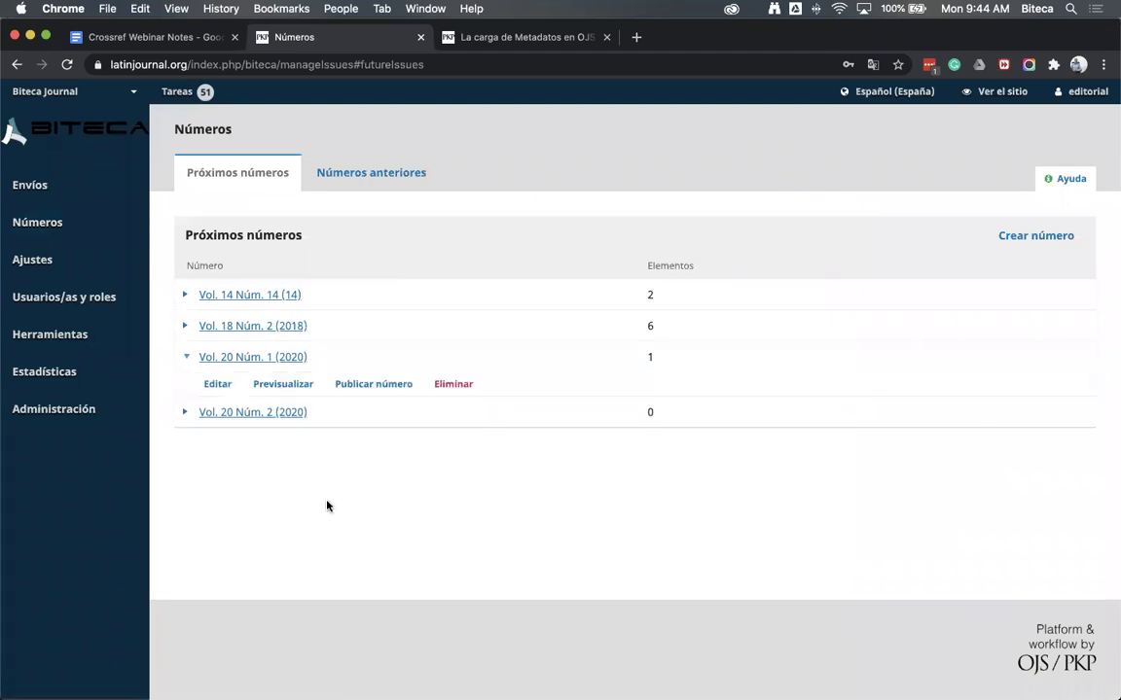
left_click(384, 390)
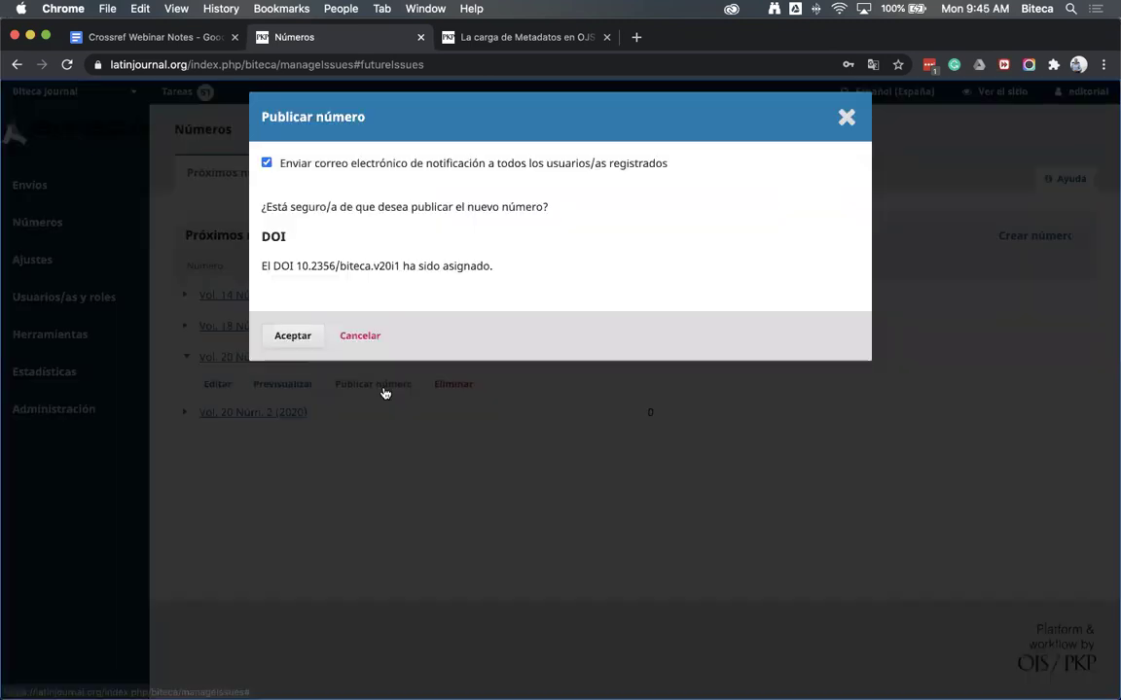
left_click(265, 163)
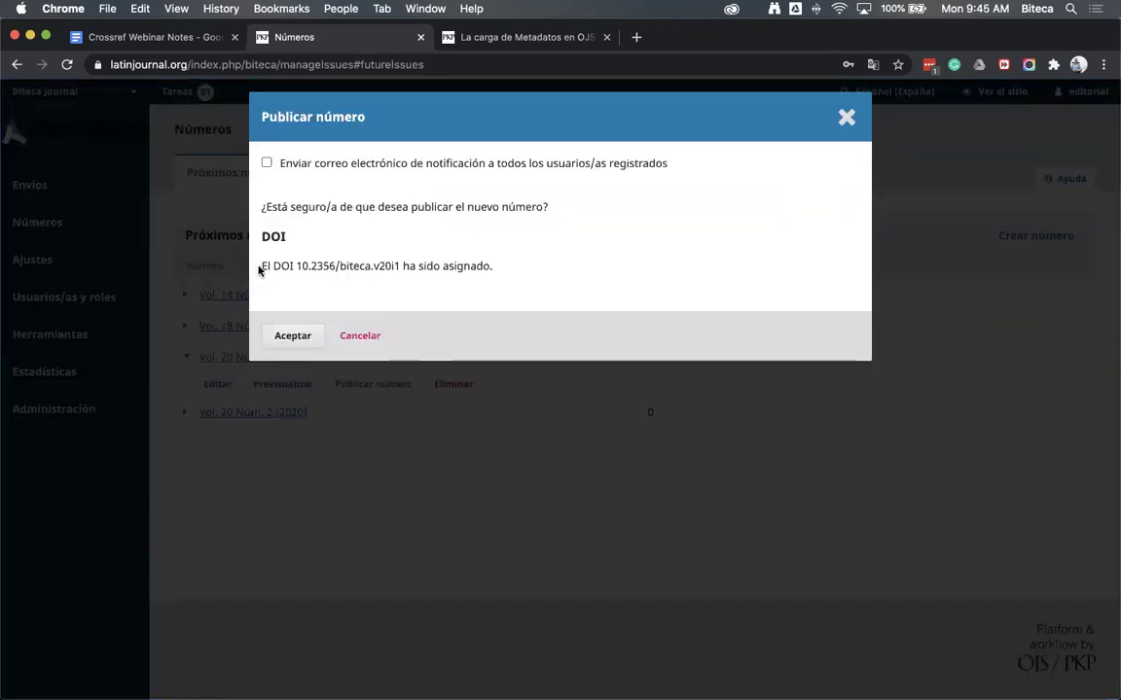
left_click_drag(261, 265, 409, 272)
left_click(491, 284)
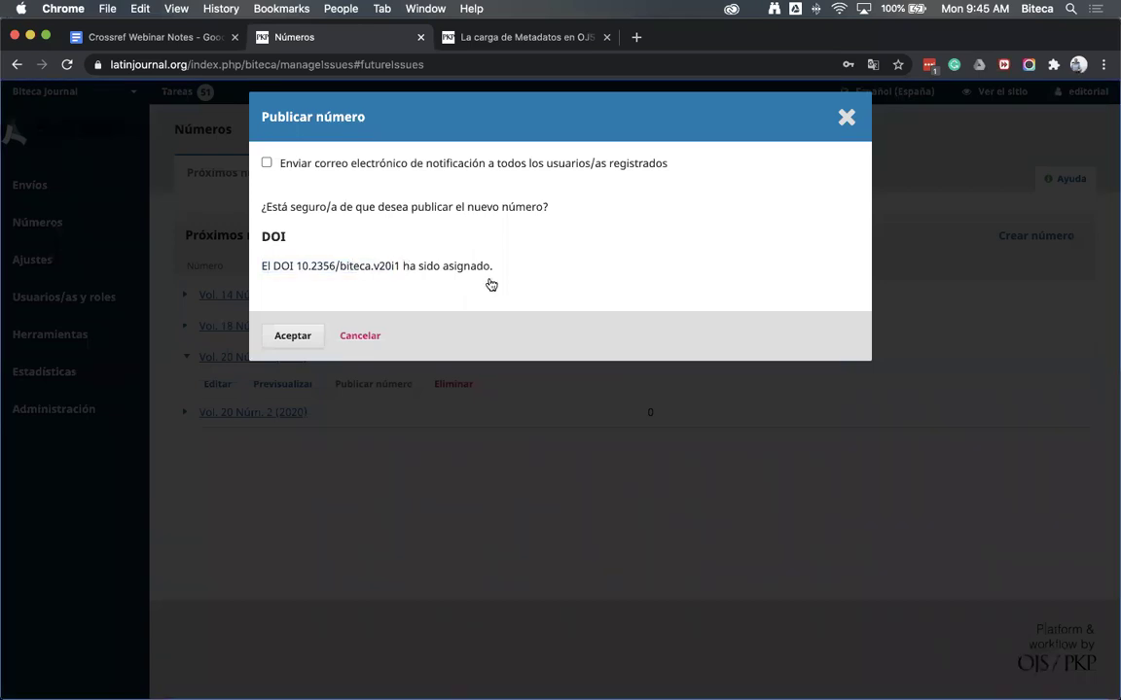
key("Return")
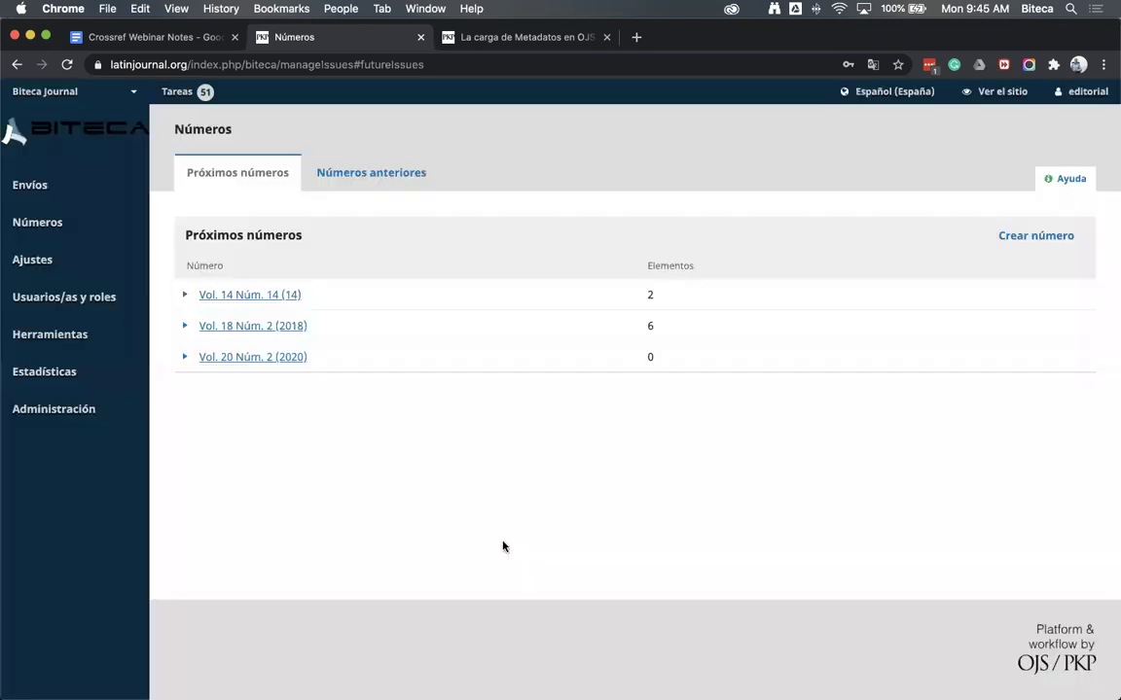
left_click(496, 39)
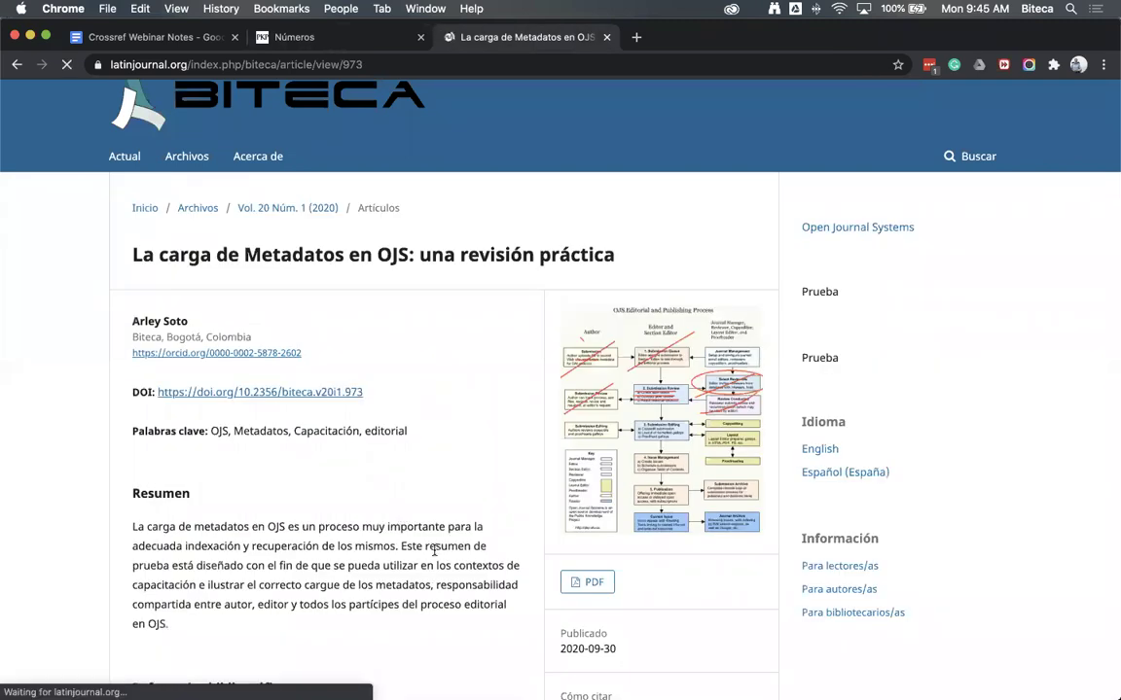
Check the article's DOI link 10.2356/biteca.v20i1.973 and scroll through its Referencias bibliográficas
left_click_drag(421, 389, 233, 392)
left_click(431, 369)
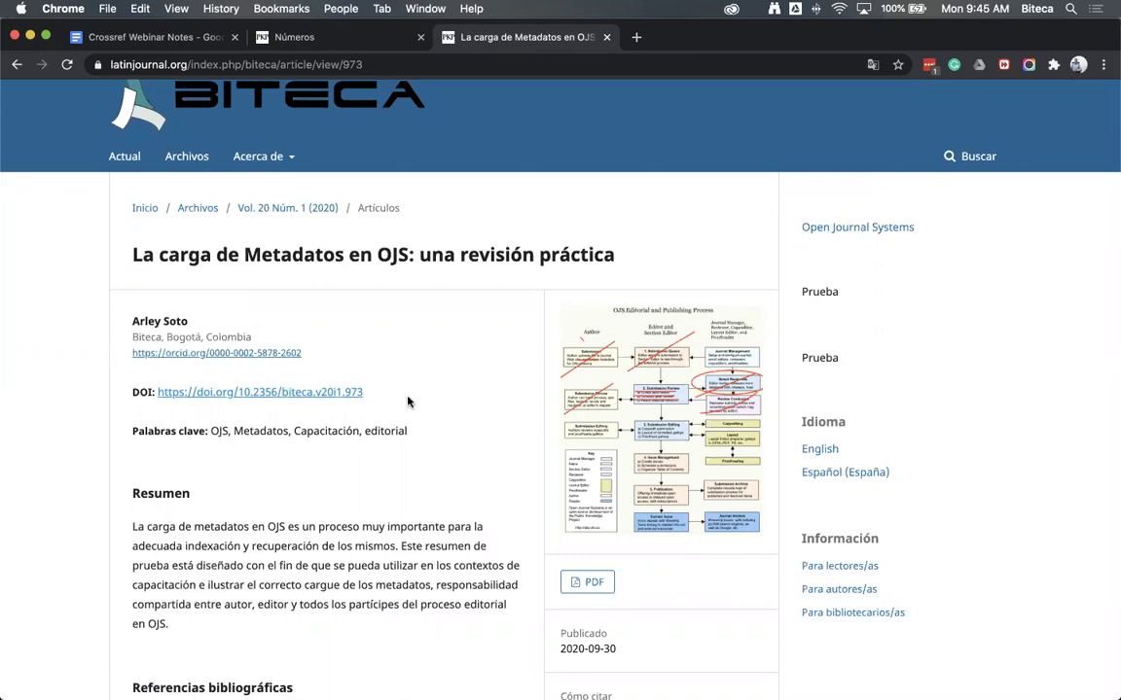
scroll(442, 513, "down", 2)
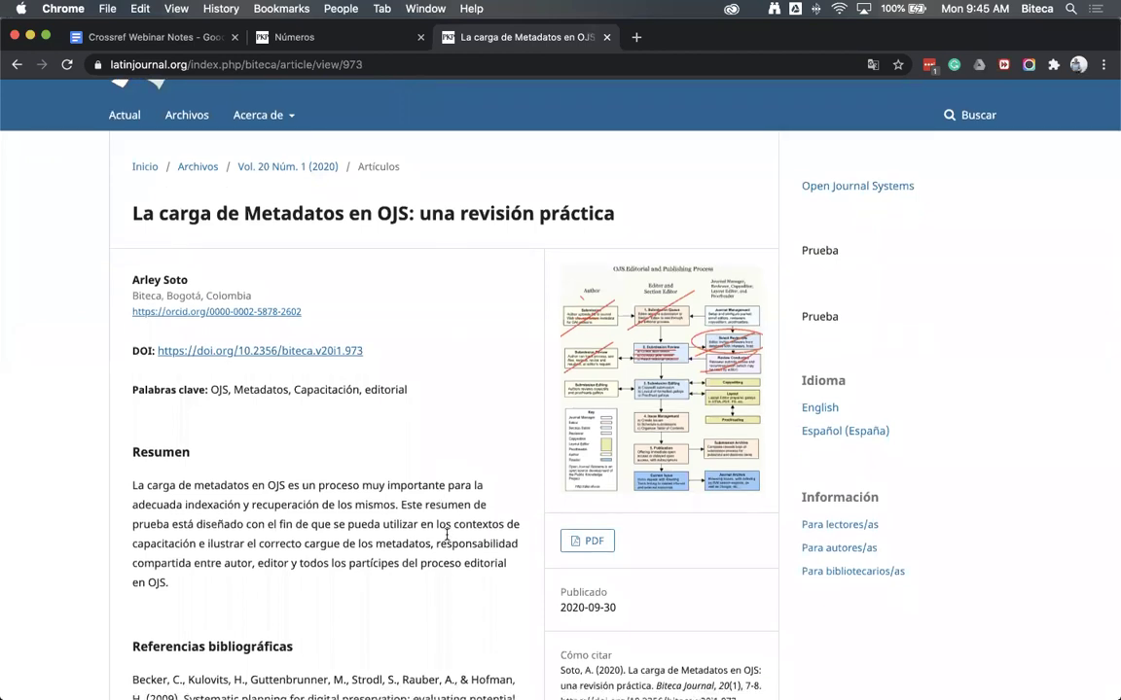
scroll(449, 537, "down", 4)
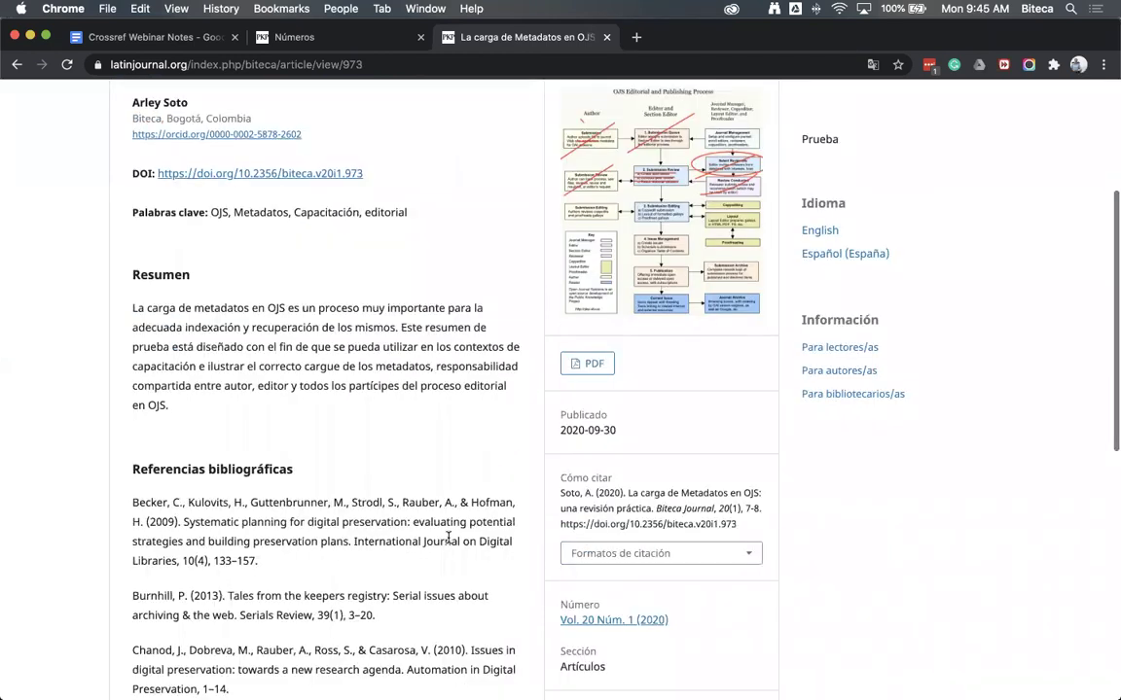
scroll(376, 560, "down", 1)
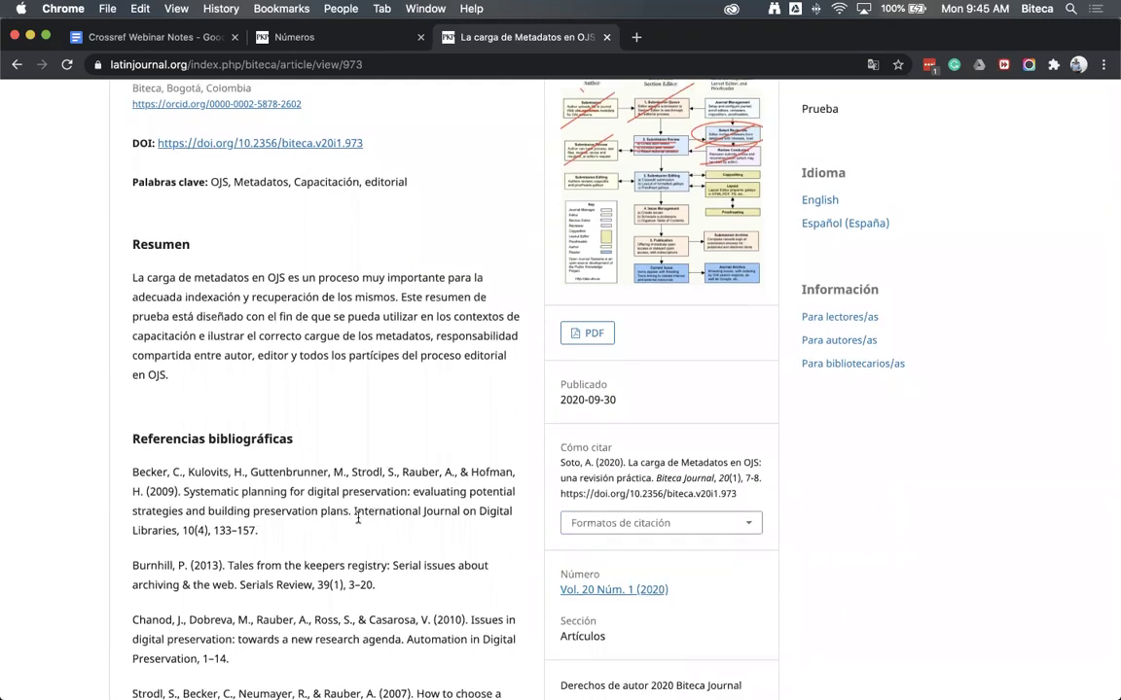
scroll(345, 534, "down", 2)
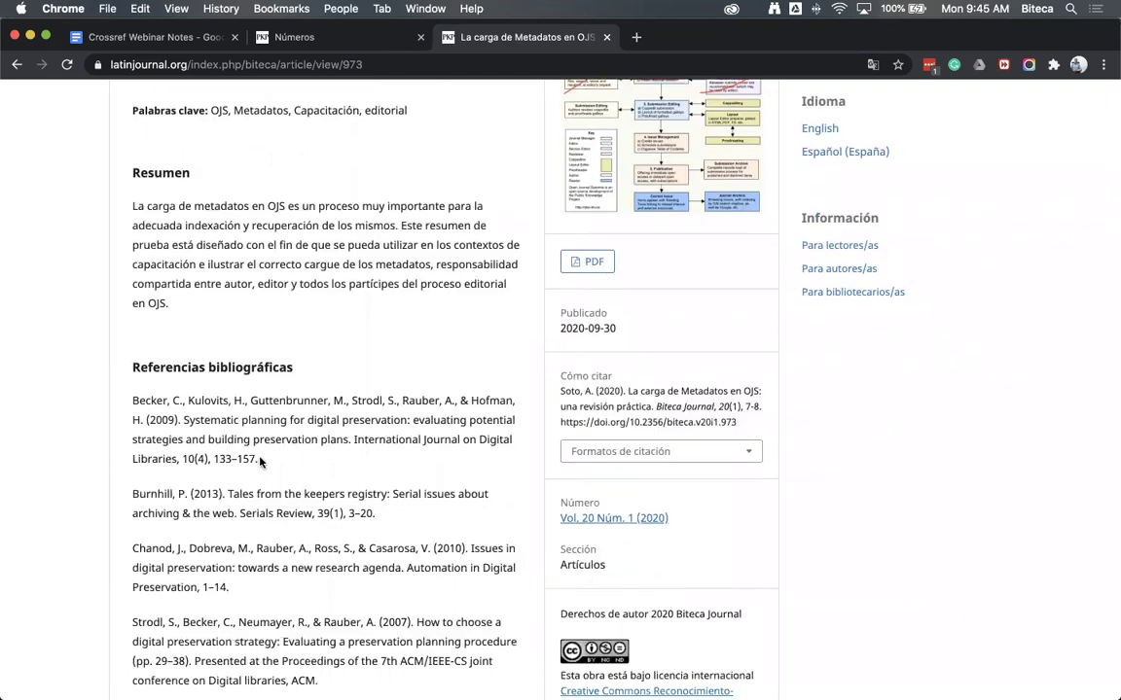
scroll(260, 462, "down", 1)
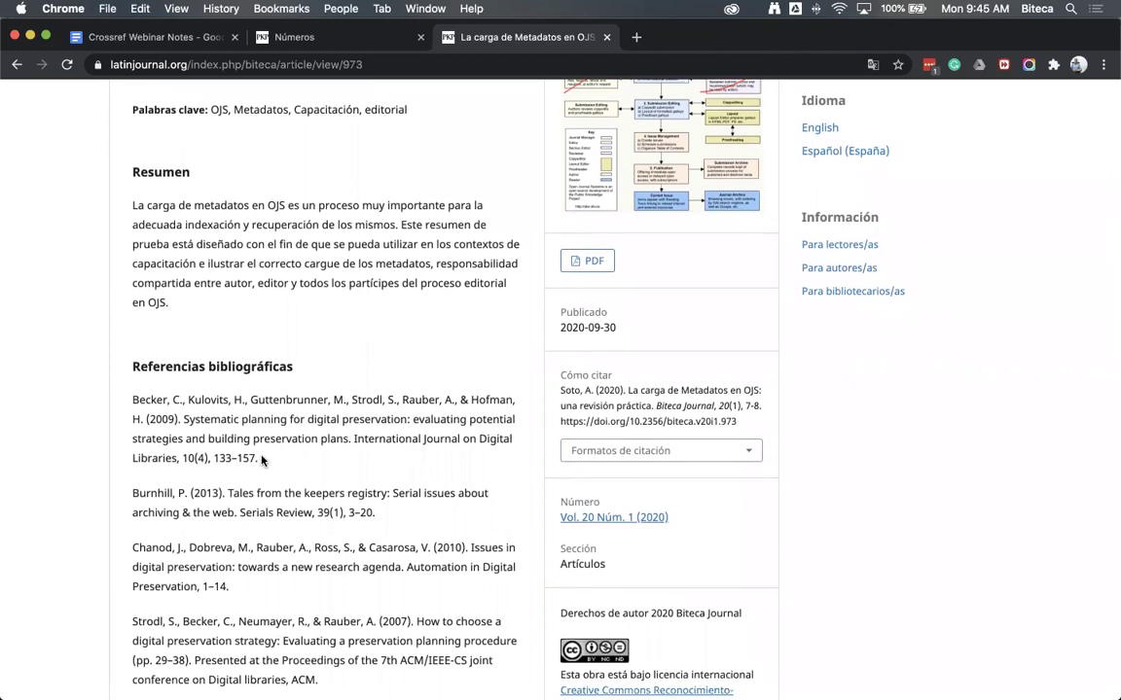
scroll(309, 582, "down", 1)
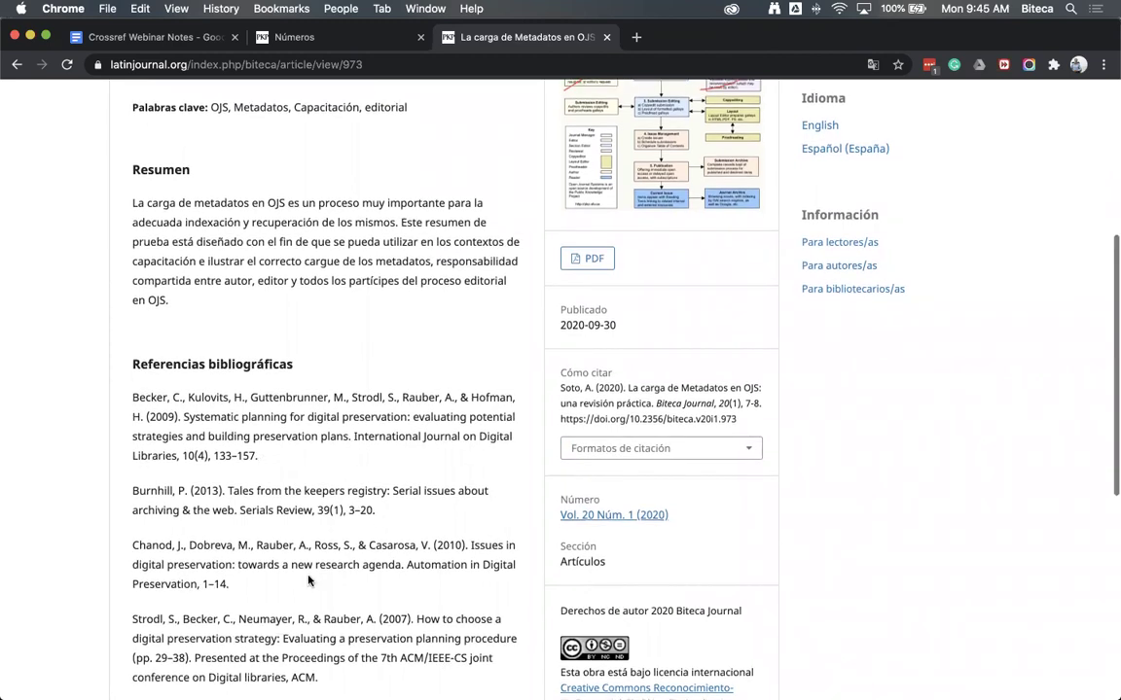
scroll(309, 582, "down", 3)
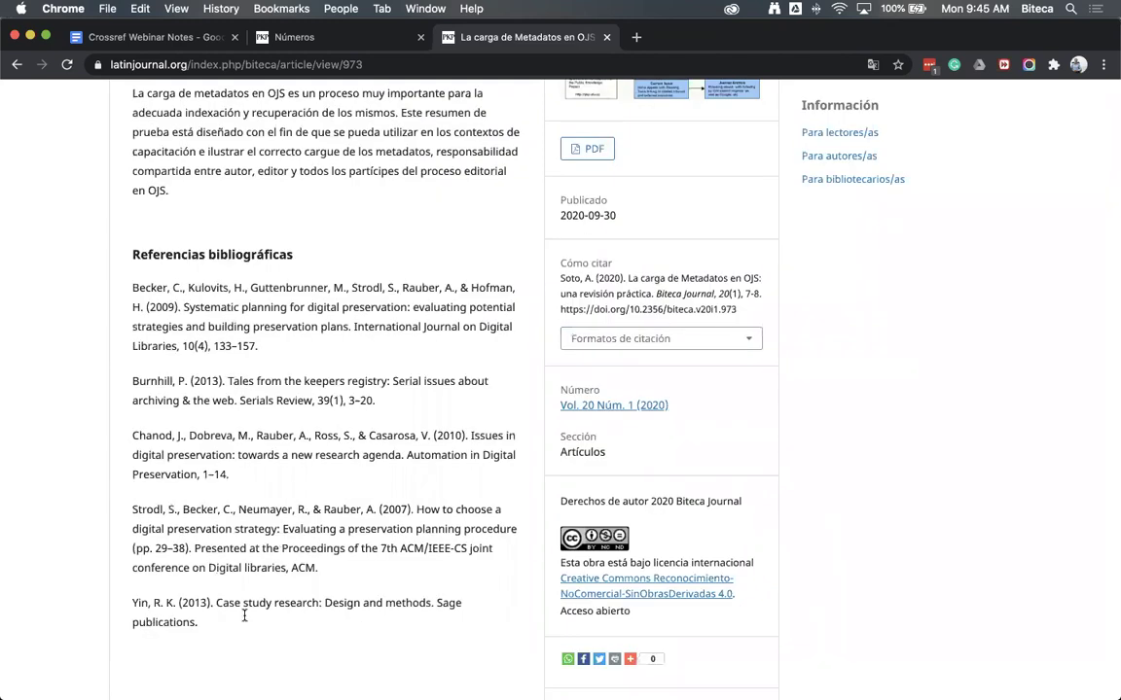
scroll(356, 480, "up", 3)
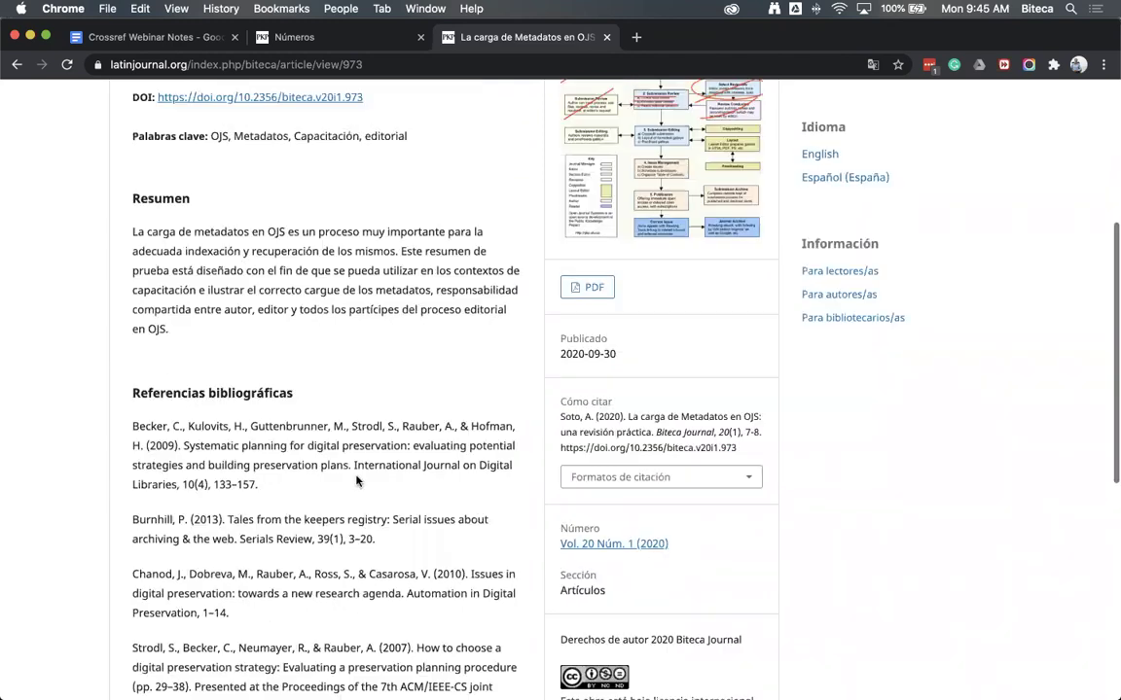
scroll(356, 481, "up", 1)
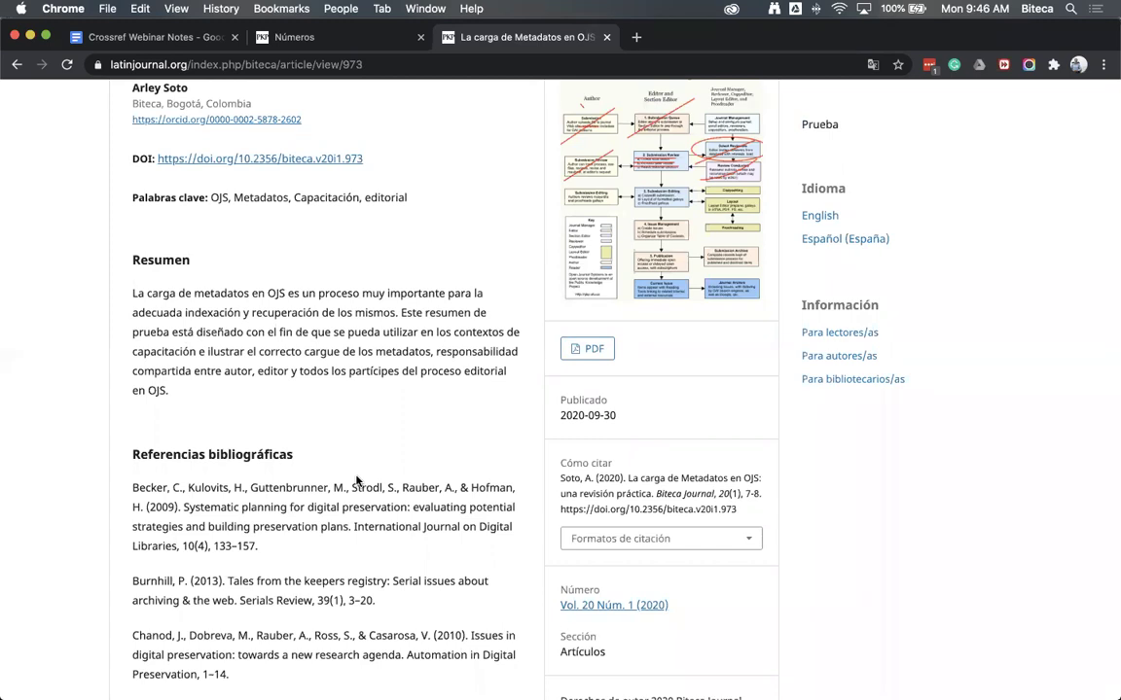
scroll(356, 480, "up", 2)
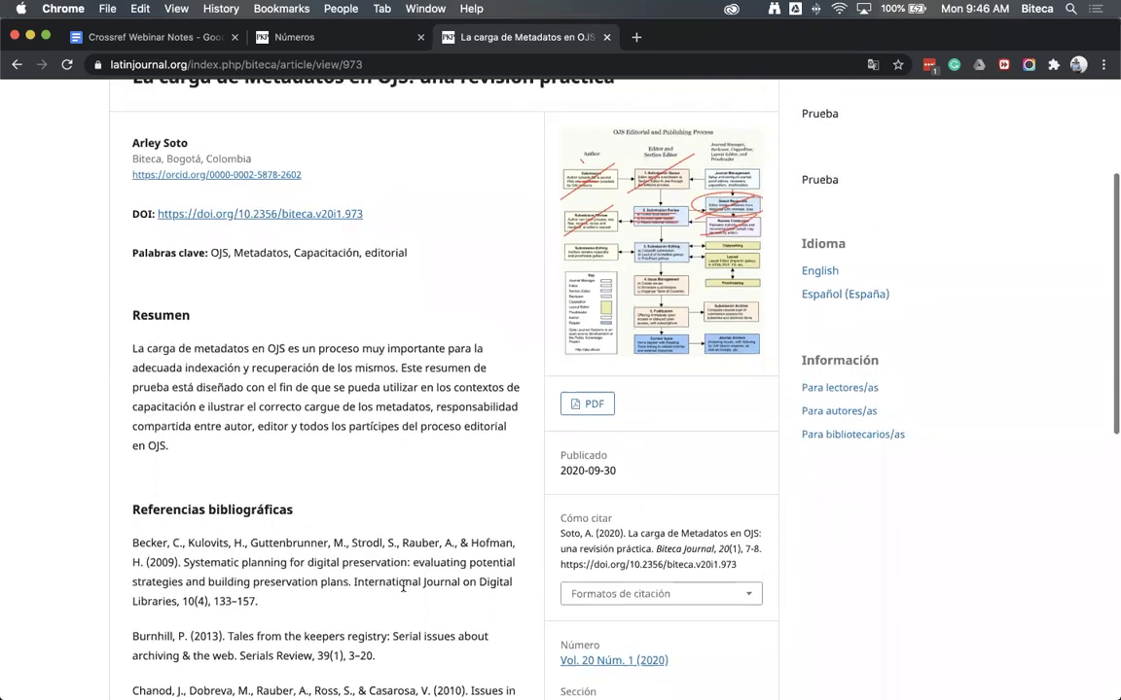
scroll(349, 206, "up", 5)
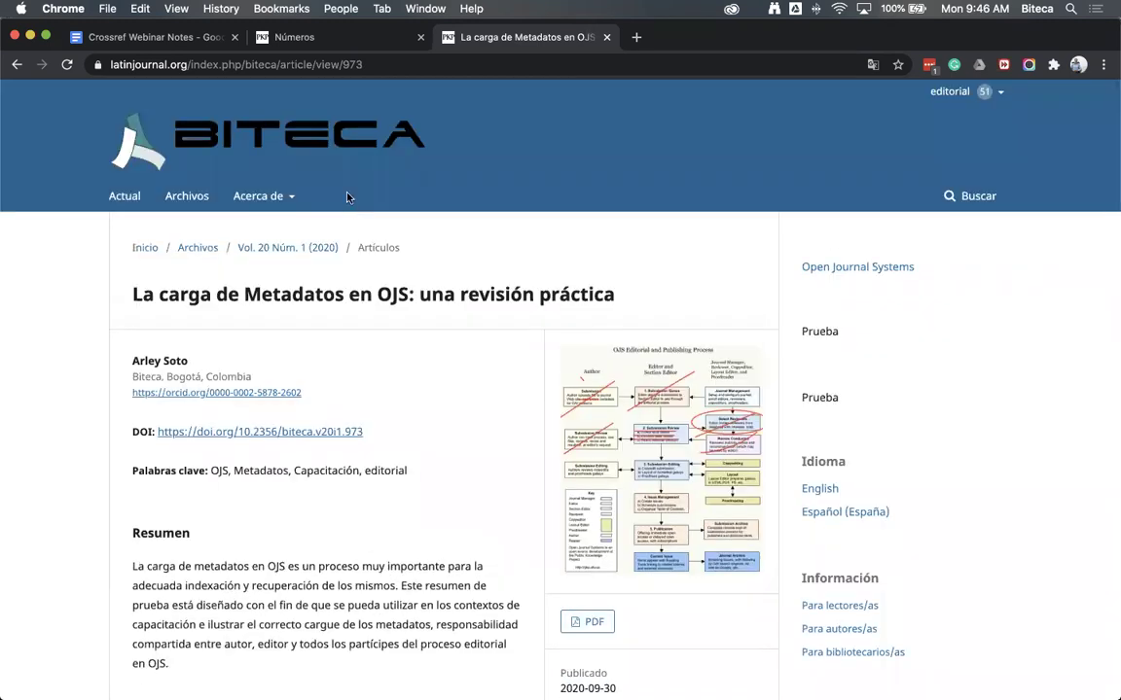